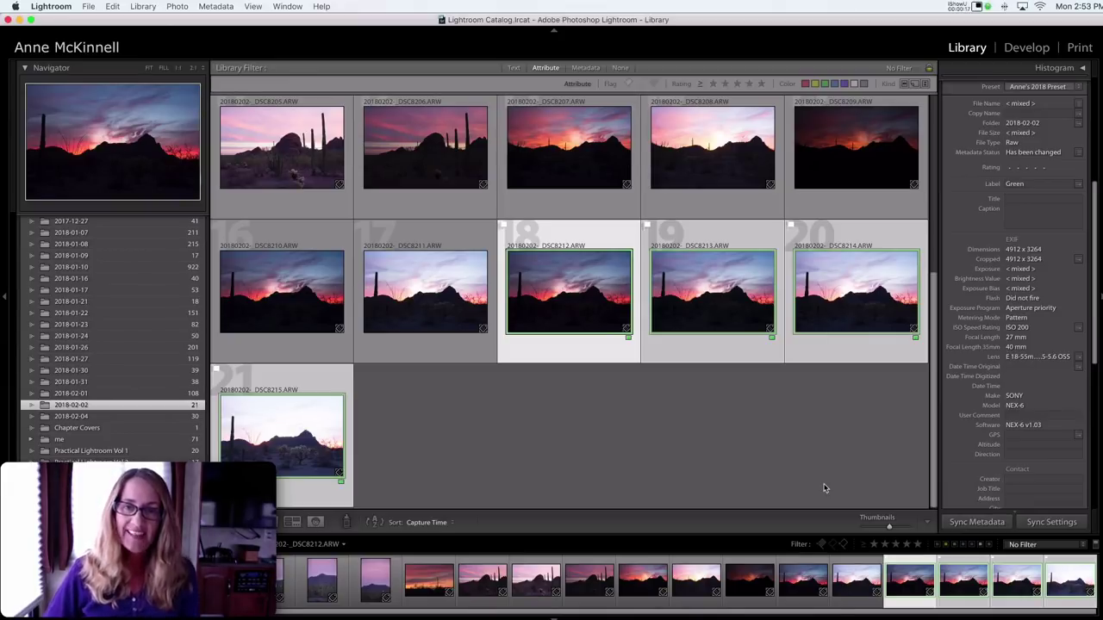
Step: View the four green-labelled sunset brackets, _DSC8212 through _DSC8215, one by one at full view, return to the thumbnails and deselect
{"action": "left_click", "coordinate": [411, 400]}
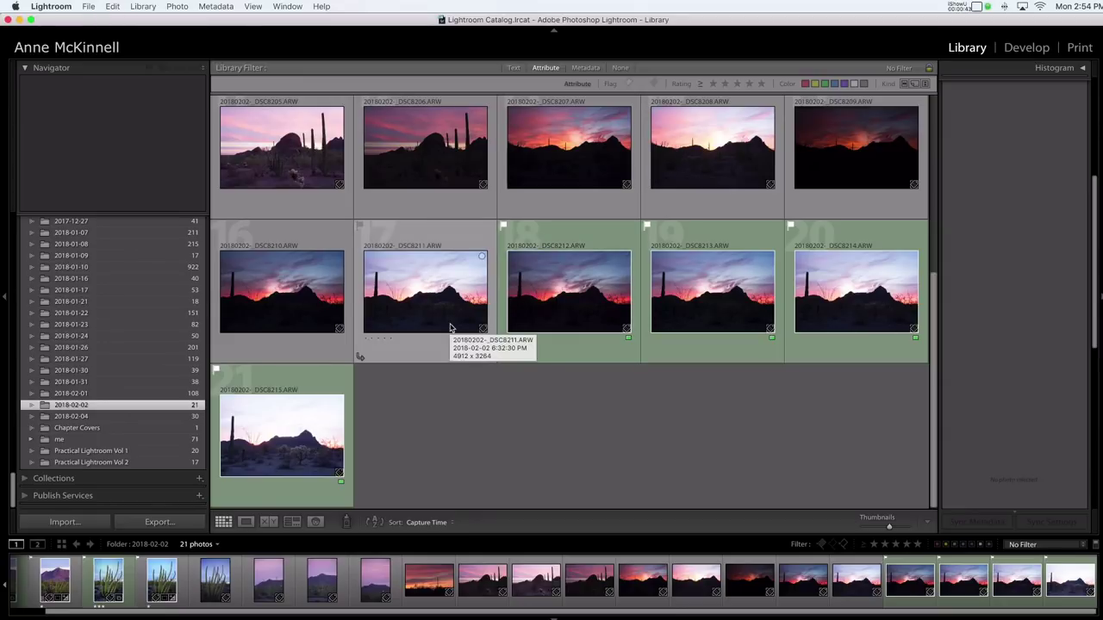
{"action": "left_click", "coordinate": [562, 296]}
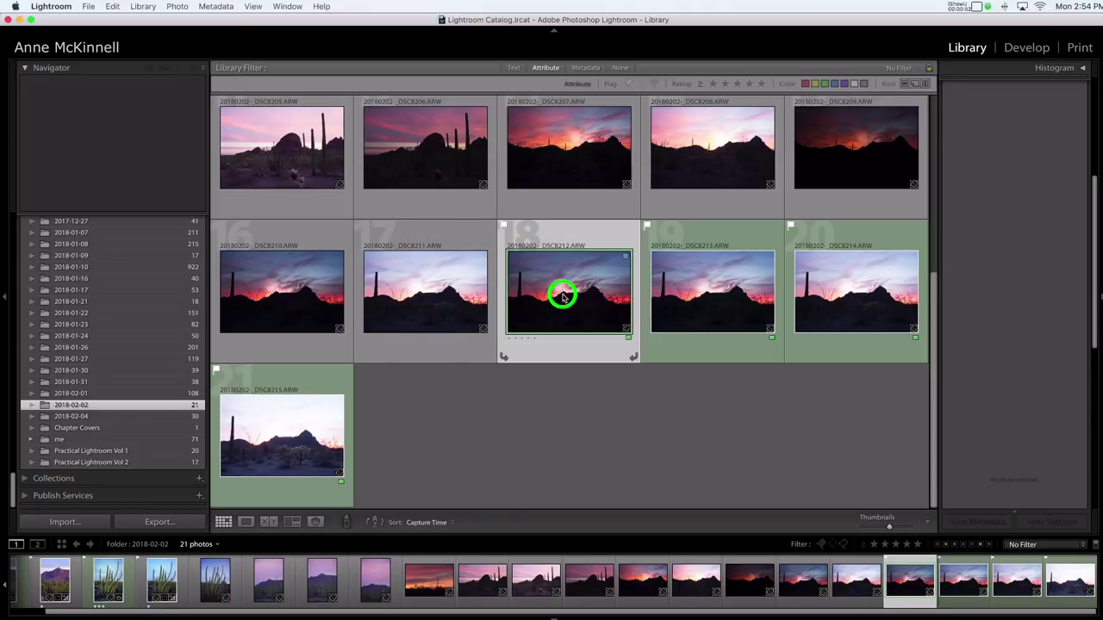
{"action": "left_click", "coordinate": [246, 523]}
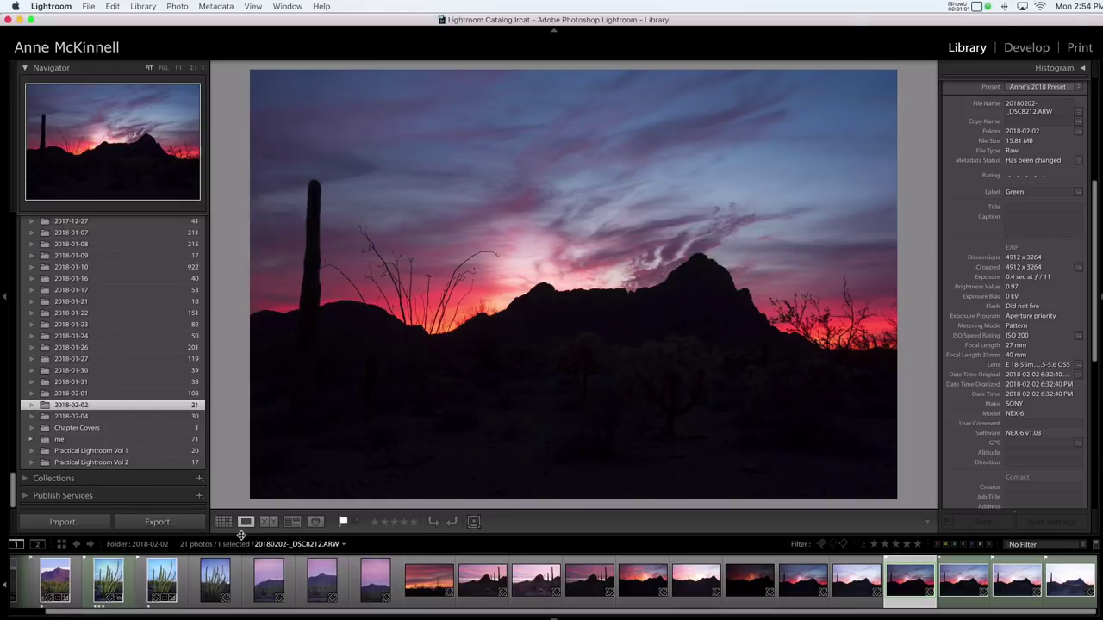
{"action": "key", "text": "Right"}
{"action": "key", "text": "Right"}
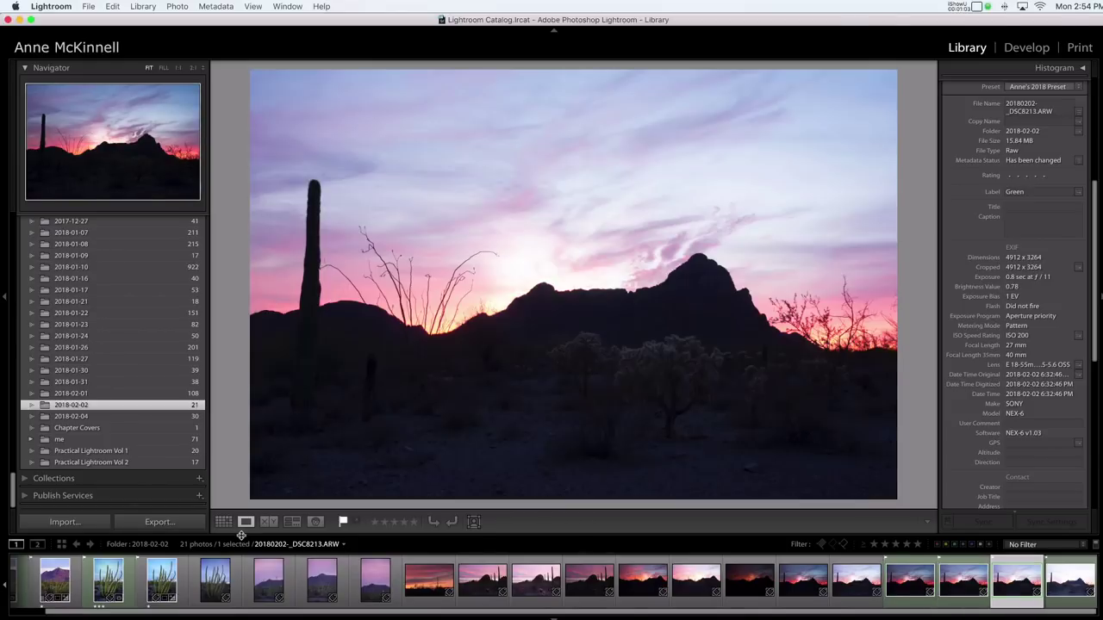
{"action": "key", "text": "Right"}
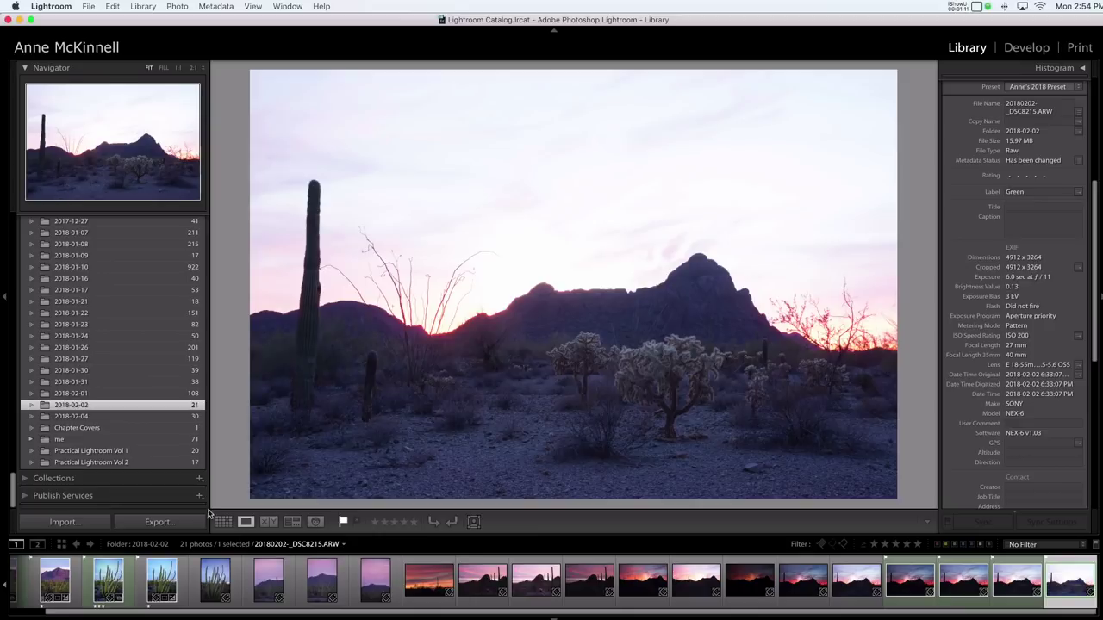
{"action": "left_click", "coordinate": [222, 522]}
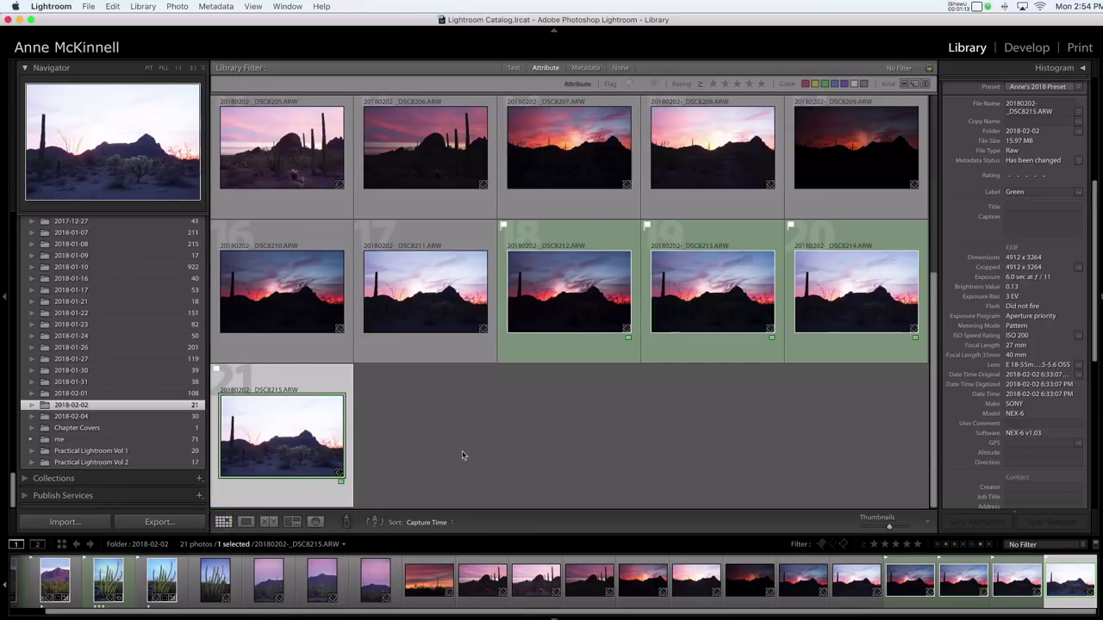
{"action": "left_click", "coordinate": [475, 449]}
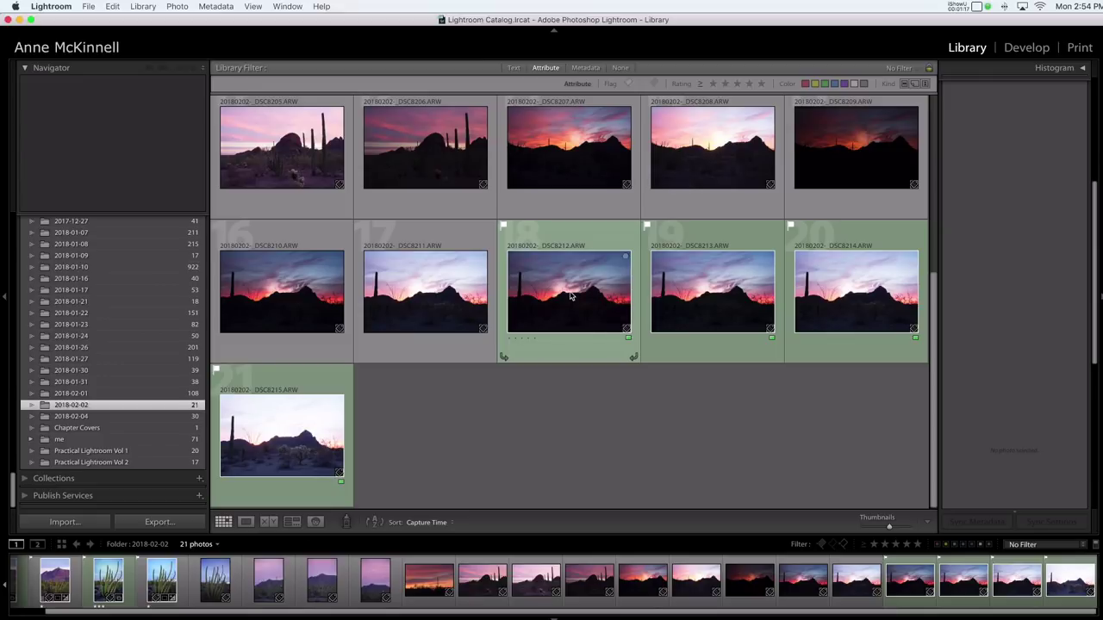
Step: Select the four photos _DSC8212 to _DSC8215 and export them to Aurora HDR 2018 with the "Open original images" preset
{"action": "left_click", "coordinate": [567, 296]}
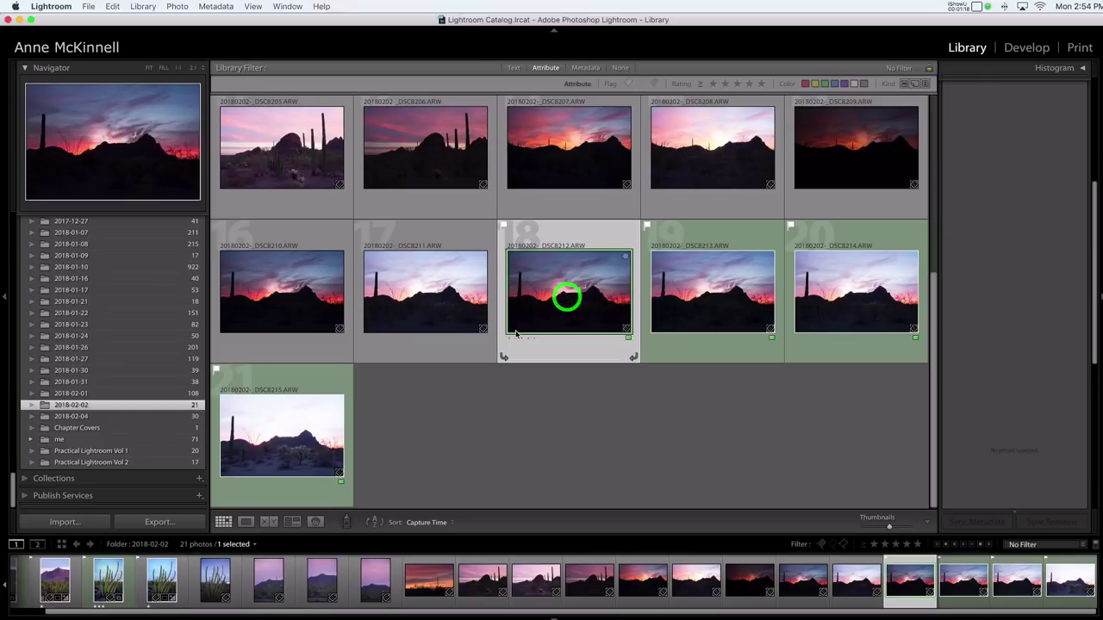
{"action": "left_click", "coordinate": [281, 436], "text": "shift"}
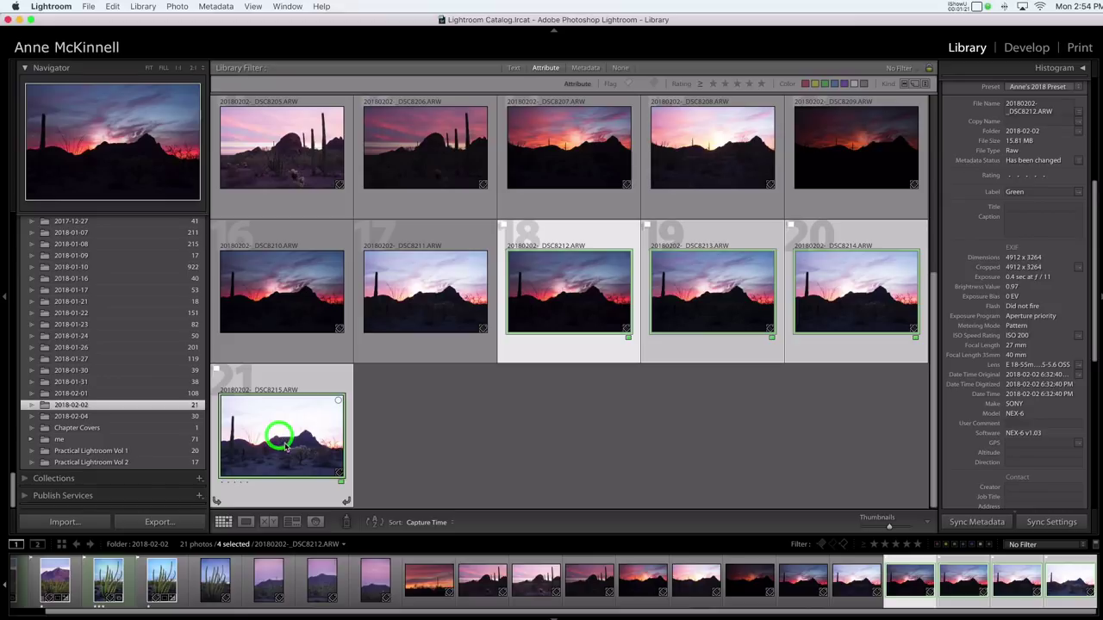
{"action": "left_click", "coordinate": [88, 7]}
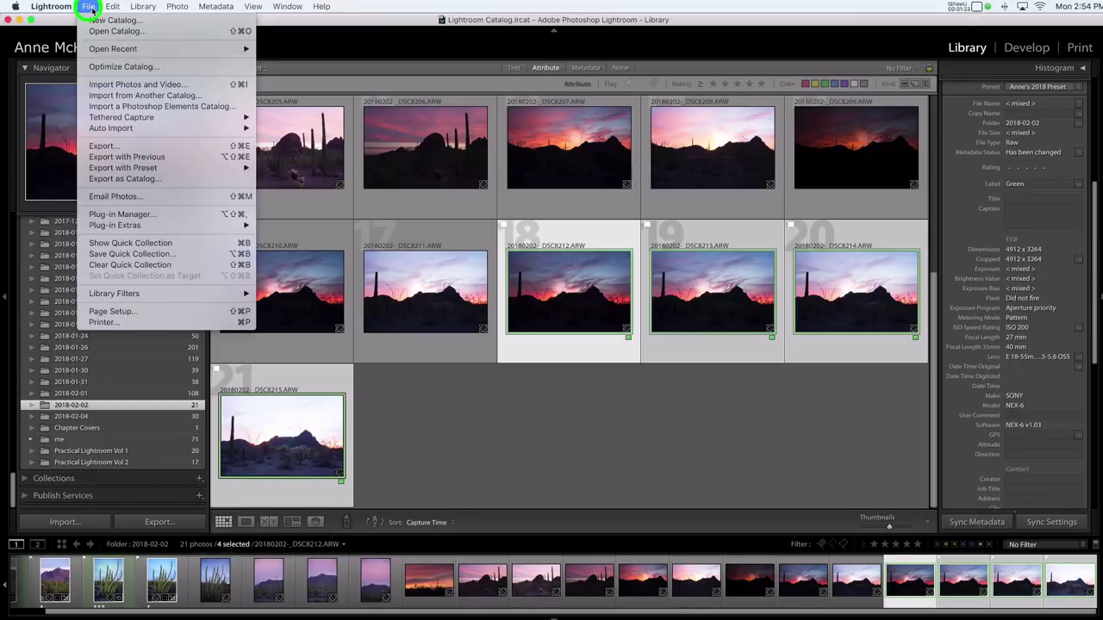
{"action": "mouse_move", "coordinate": [162, 168]}
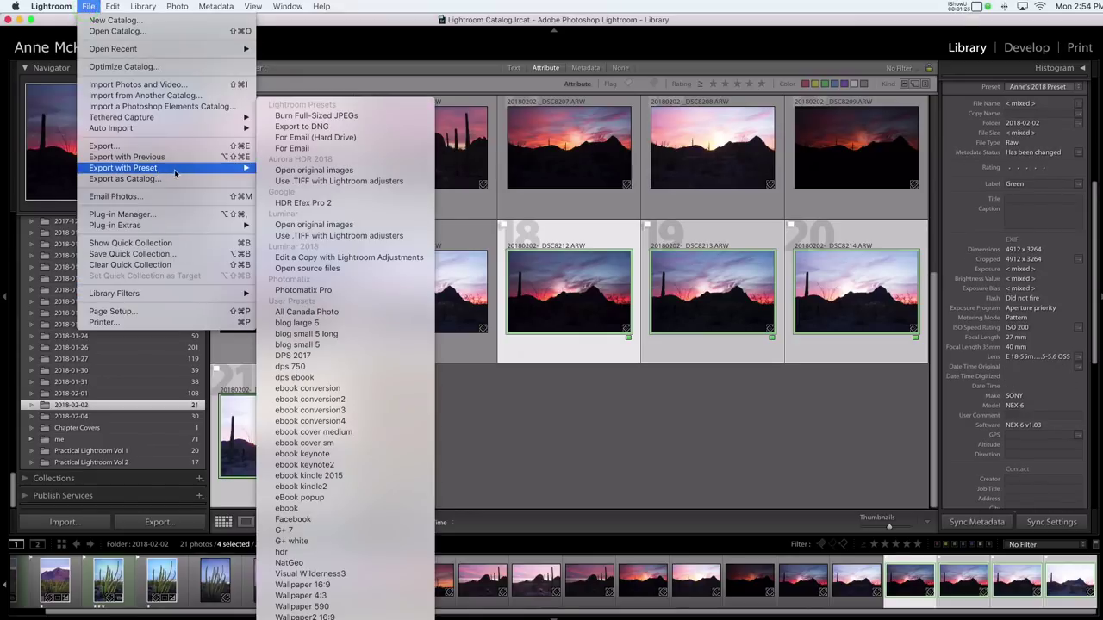
{"action": "left_click", "coordinate": [303, 171]}
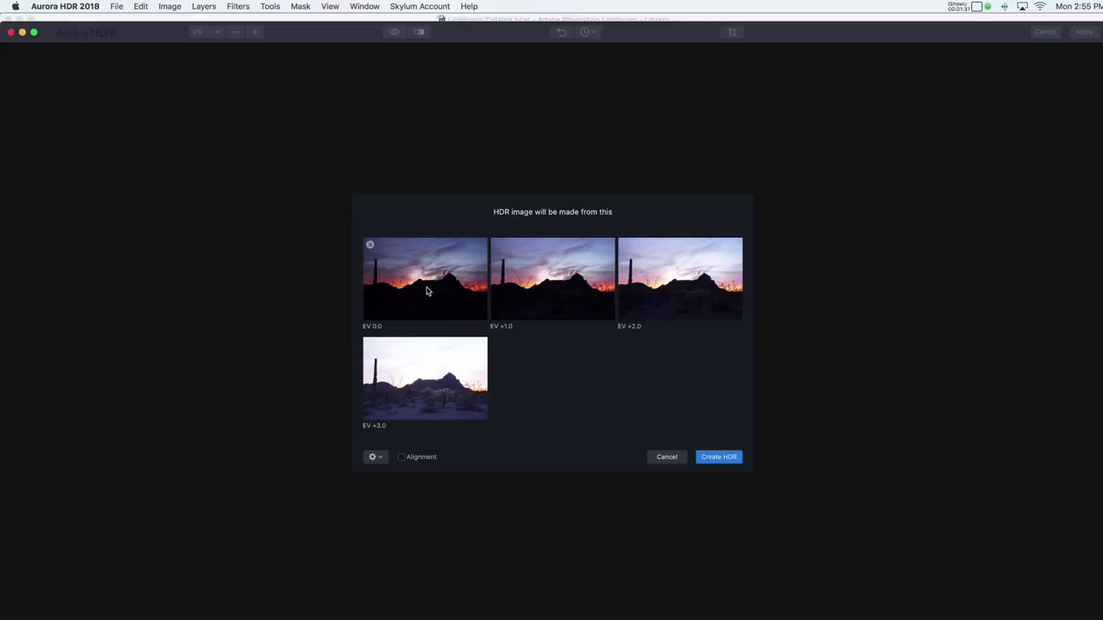
Step: Enable Chromatic Aberration Removal and Ghost Reduction for the merge, and create the HDR image from the four brackets
{"action": "left_click", "coordinate": [376, 458]}
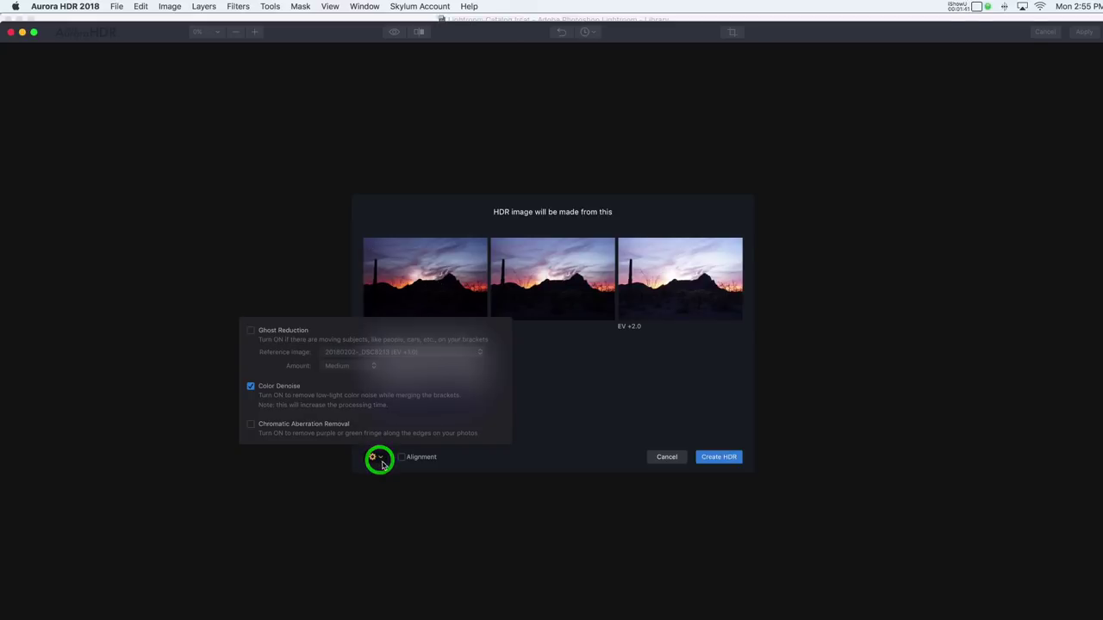
{"action": "left_click", "coordinate": [252, 426]}
{"action": "left_click", "coordinate": [251, 331]}
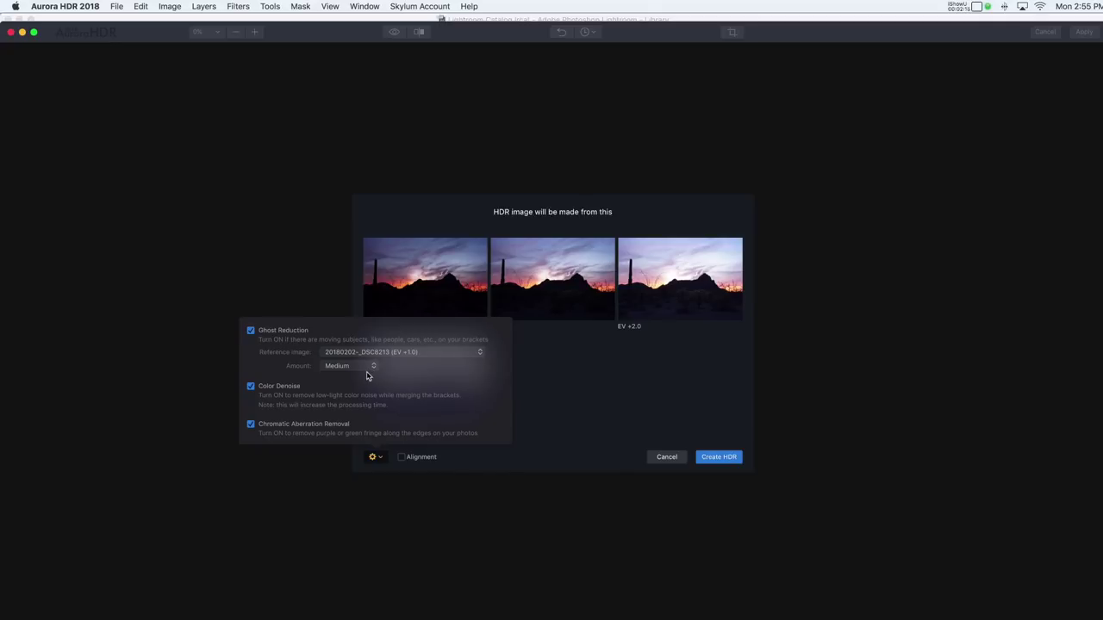
{"action": "left_click", "coordinate": [401, 458]}
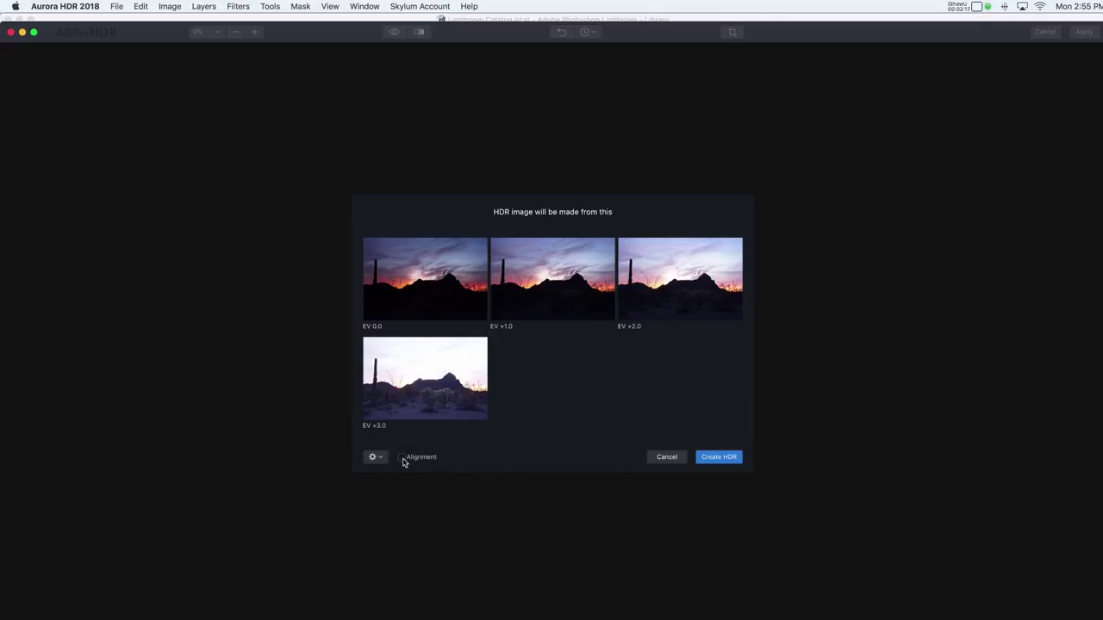
{"action": "left_click", "coordinate": [719, 458]}
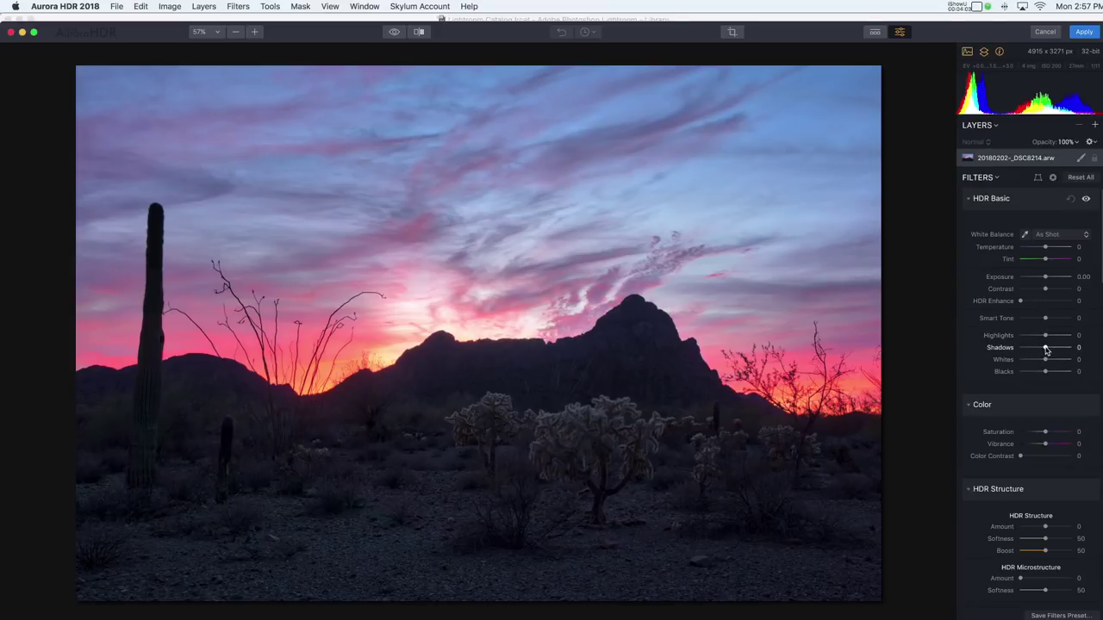
Step: Raise the HDR Basic Shadows to 96 and try HDR Enhance at 65 and 44 before returning it to 0
{"action": "left_click_drag", "start_coordinate": [1045, 349], "coordinate": [1070, 350]}
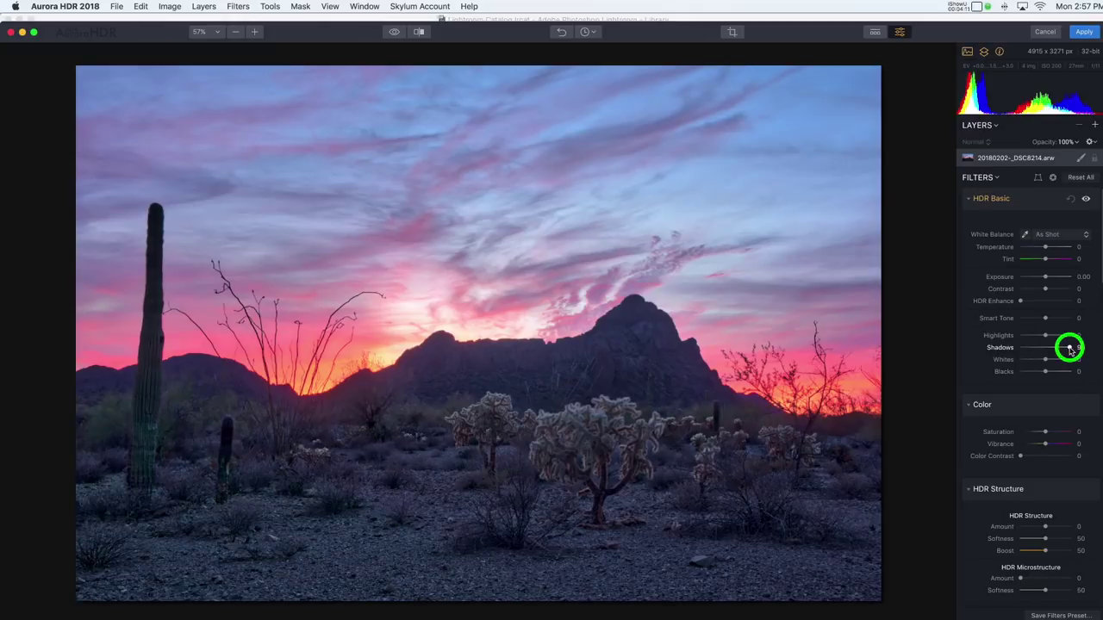
{"action": "left_click_drag", "start_coordinate": [1069, 349], "coordinate": [1070, 349]}
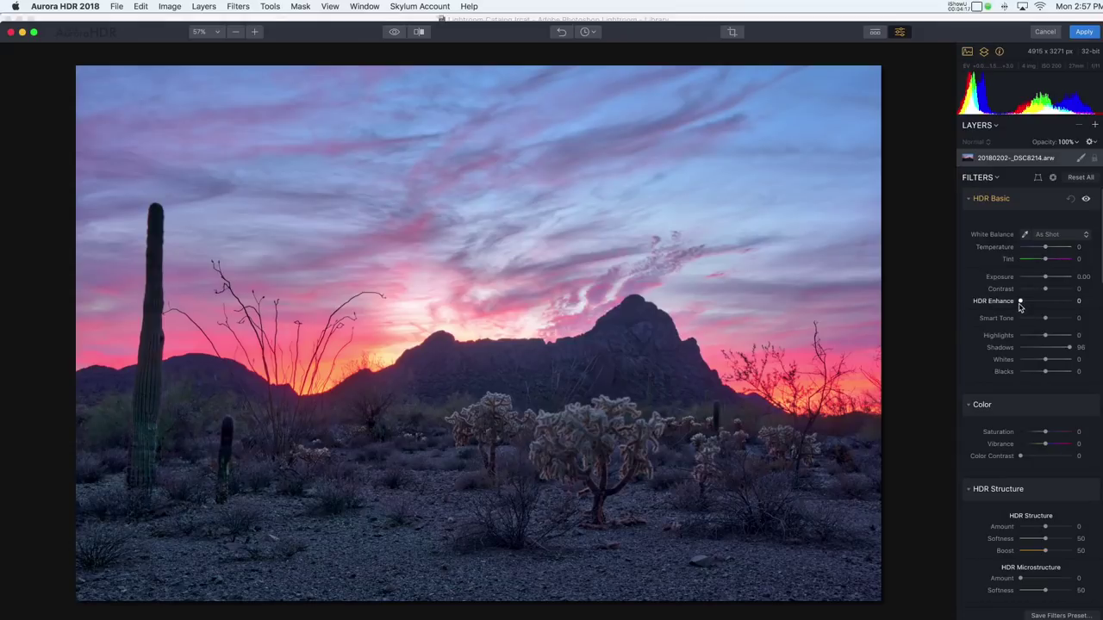
{"action": "left_click_drag", "start_coordinate": [1020, 303], "coordinate": [1053, 303]}
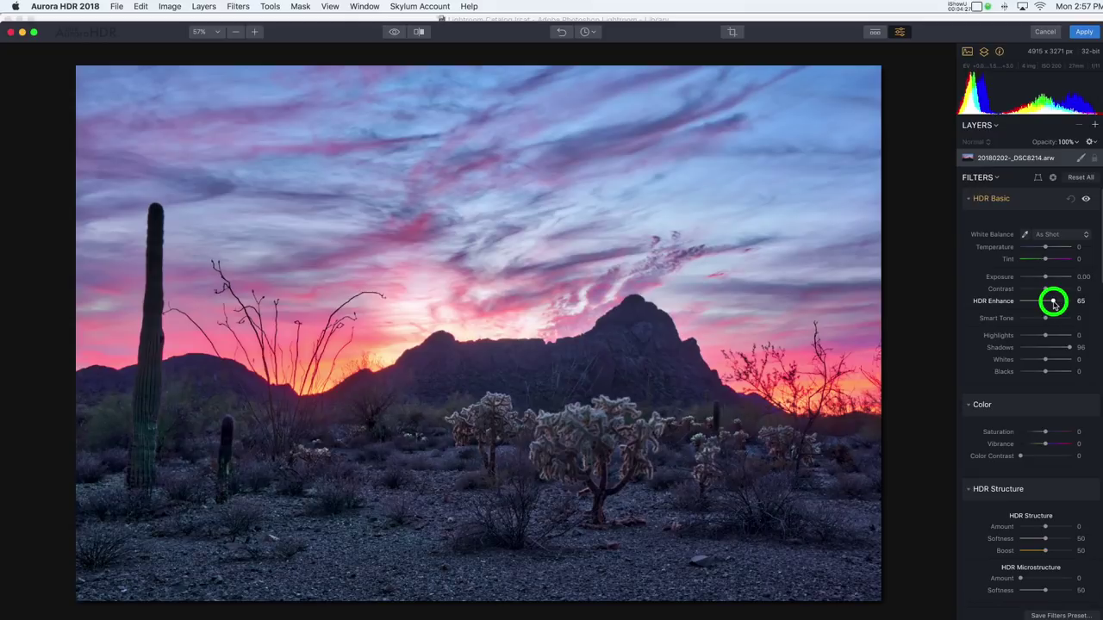
{"action": "mouse_move", "coordinate": [1053, 304]}
{"action": "left_mouse_down"}
{"action": "mouse_move", "coordinate": [1019, 301]}
{"action": "mouse_move", "coordinate": [1043, 305]}
{"action": "left_mouse_up"}
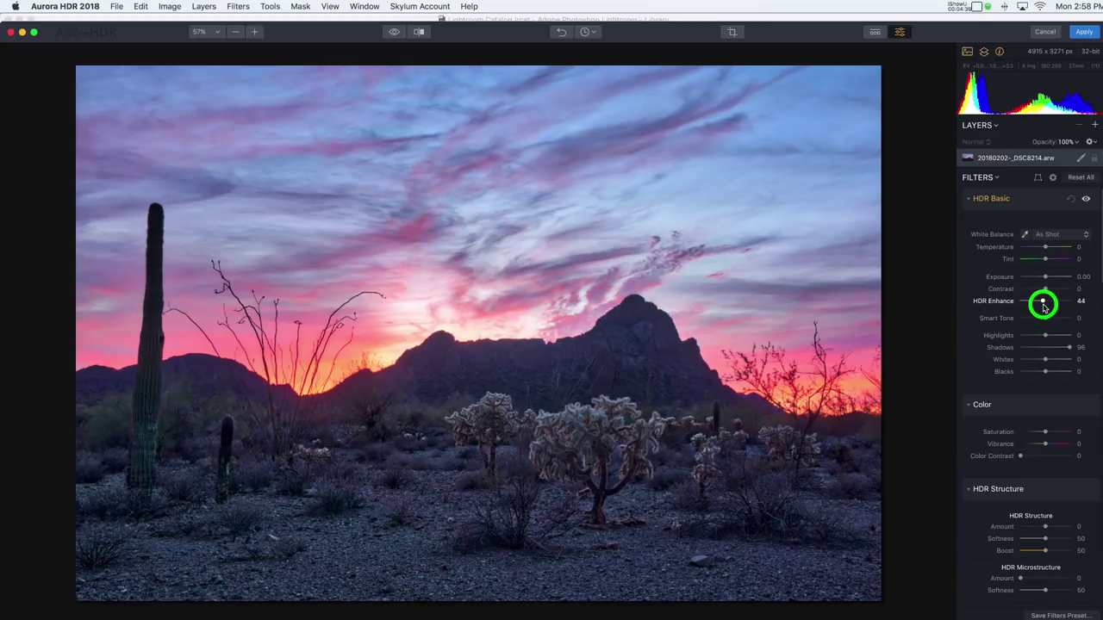
{"action": "left_click_drag", "start_coordinate": [1042, 306], "coordinate": [1019, 314]}
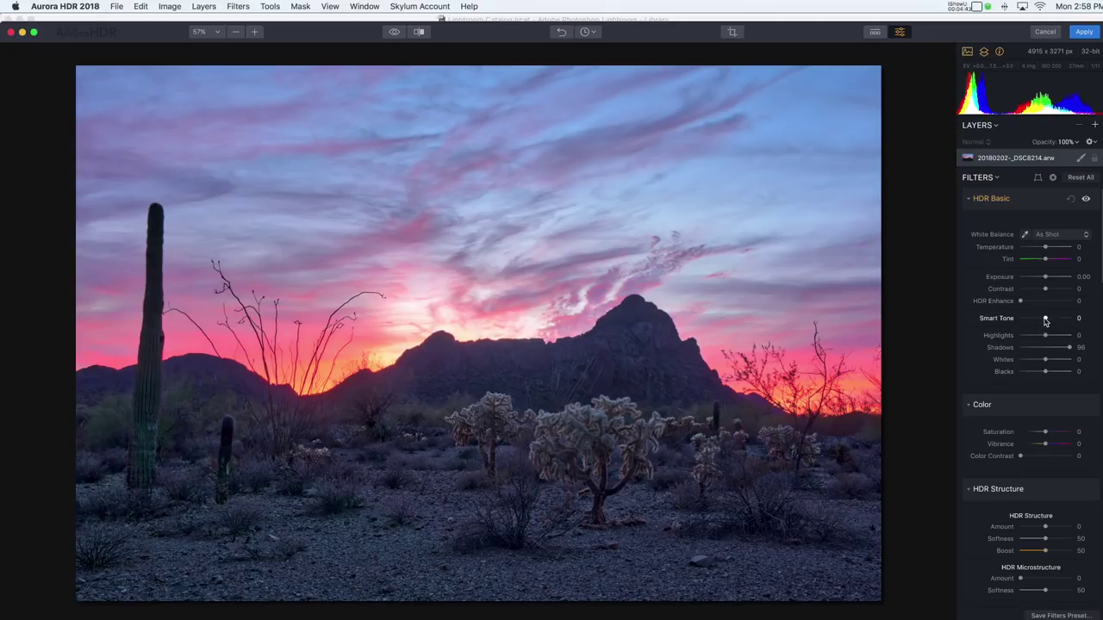
Step: Try out Smart Tone and an HDR Structure Amount of 41, resetting each to 0
{"action": "mouse_move", "coordinate": [1045, 319]}
{"action": "left_mouse_down"}
{"action": "mouse_move", "coordinate": [1067, 320]}
{"action": "mouse_move", "coordinate": [1034, 319]}
{"action": "mouse_move", "coordinate": [1044, 320]}
{"action": "left_mouse_up"}
{"action": "double_click", "coordinate": [1003, 319]}
{"action": "left_click_drag", "start_coordinate": [1101, 274], "coordinate": [1099, 337]}
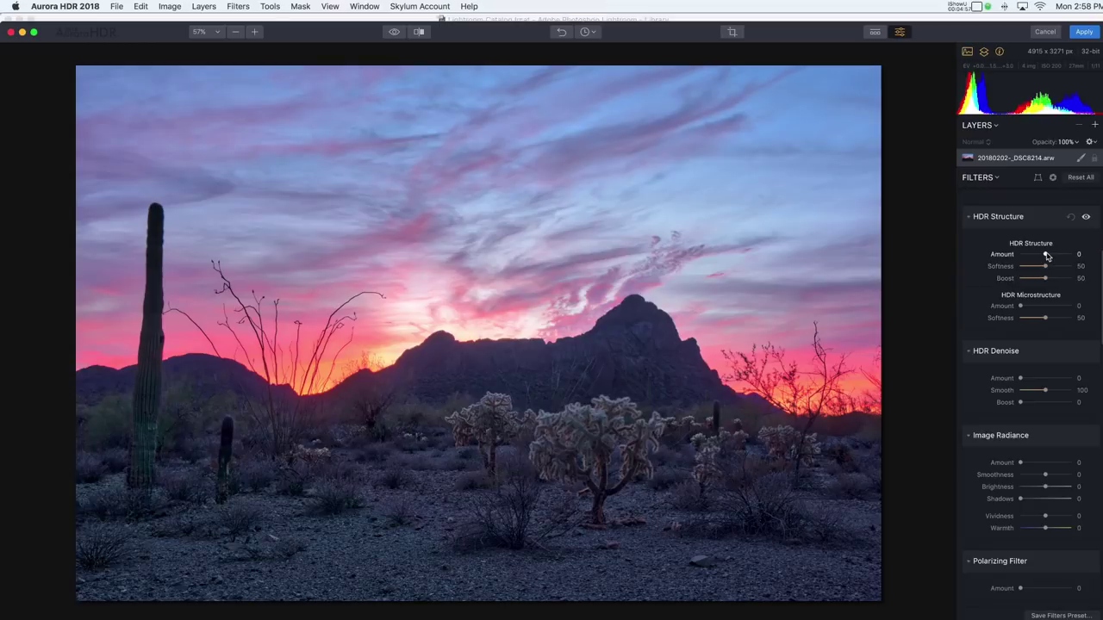
{"action": "left_click_drag", "start_coordinate": [1045, 256], "coordinate": [1055, 256]}
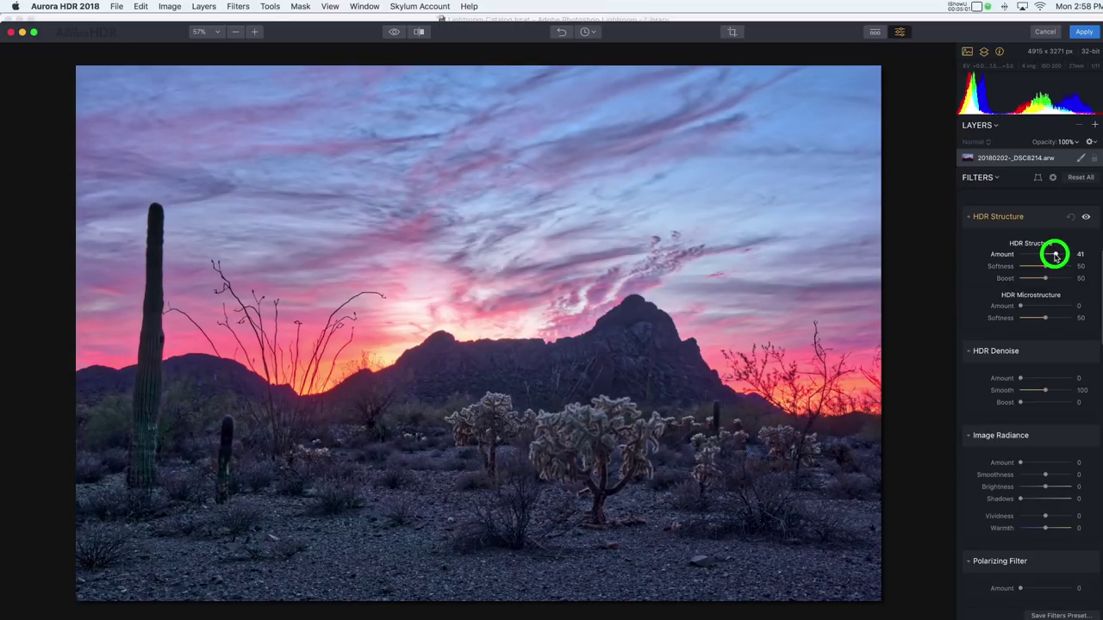
{"action": "double_click", "coordinate": [1005, 255]}
{"action": "left_click", "coordinate": [1004, 256]}
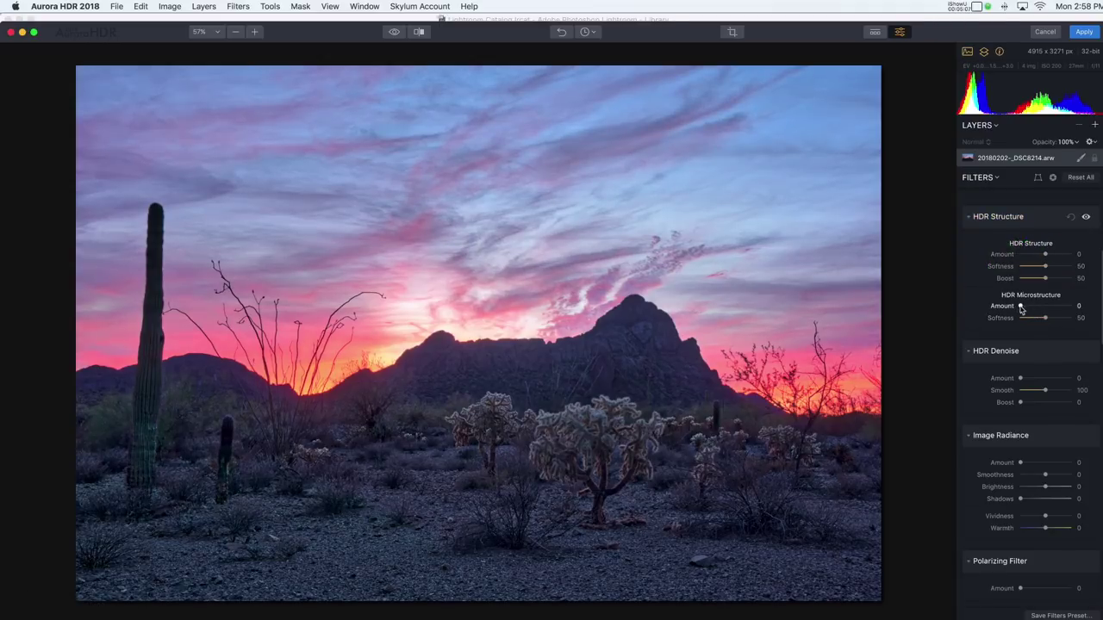
Step: Try an HDR Microstructure Amount of 31 and an HDR Denoise Amount of 35, resetting each to 0
{"action": "left_click_drag", "start_coordinate": [1021, 308], "coordinate": [1037, 311]}
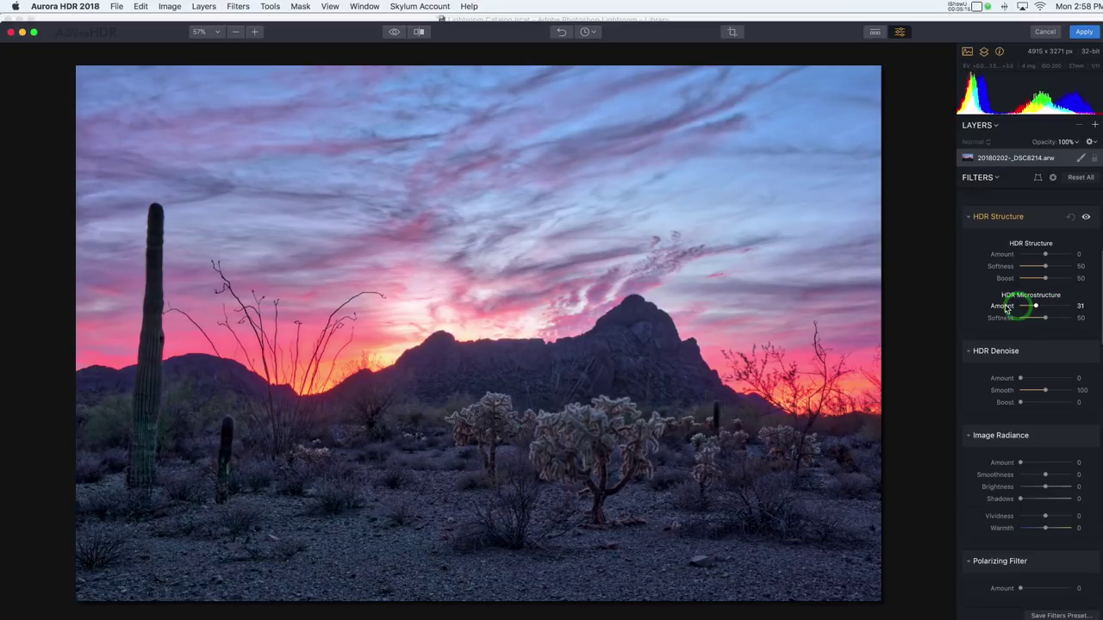
{"action": "double_click", "coordinate": [1005, 309]}
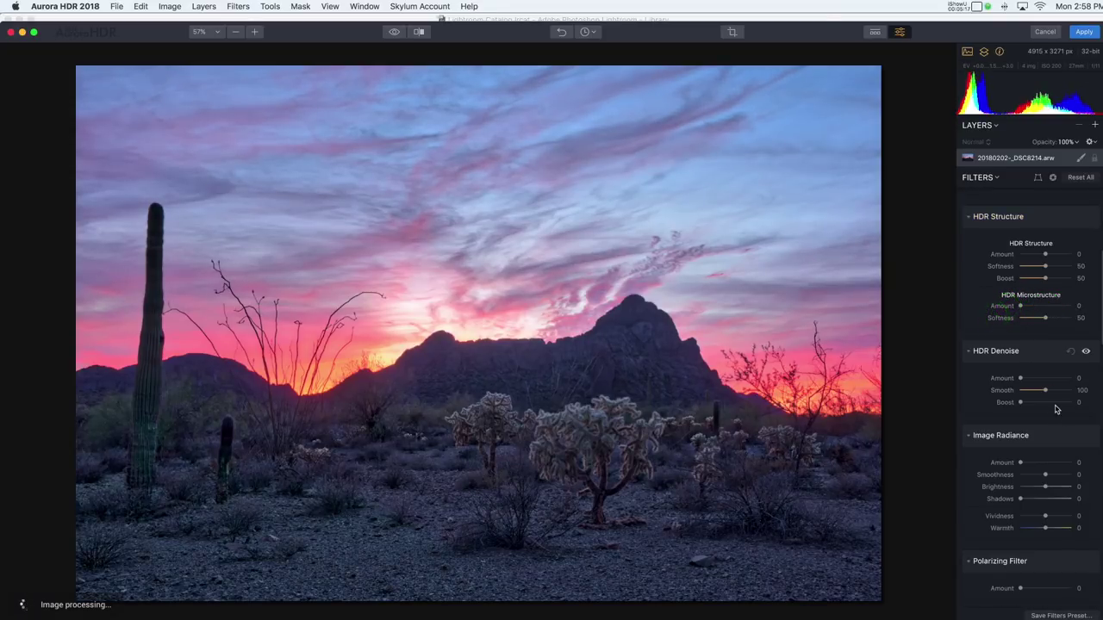
{"action": "left_click_drag", "start_coordinate": [1021, 380], "coordinate": [1038, 380]}
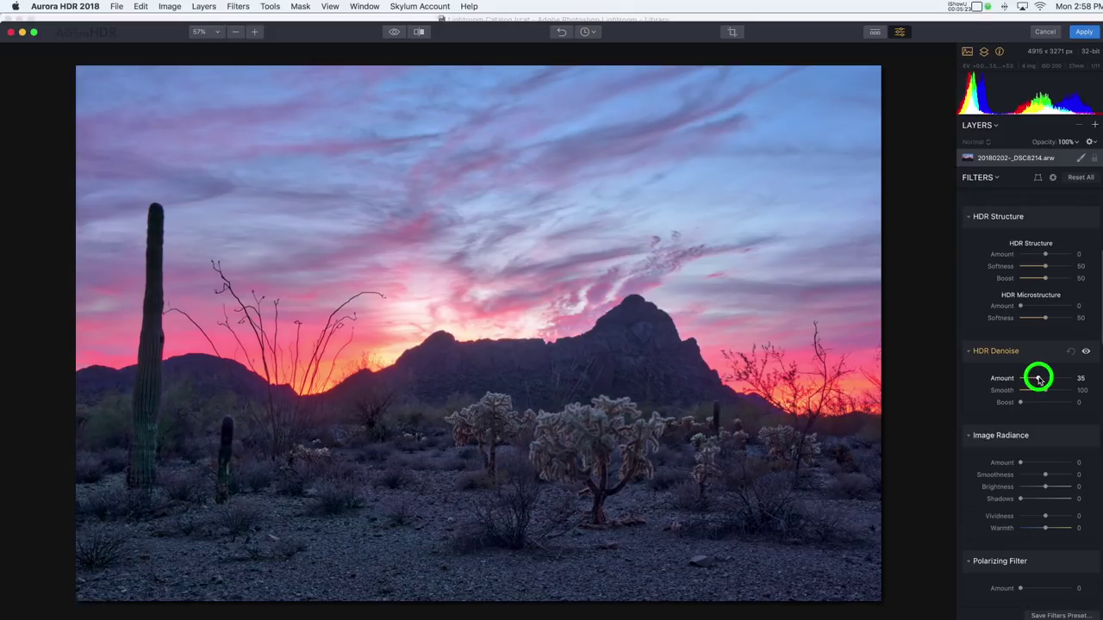
{"action": "left_click_drag", "start_coordinate": [1039, 380], "coordinate": [1037, 380]}
{"action": "left_click_drag", "start_coordinate": [1039, 380], "coordinate": [1003, 381]}
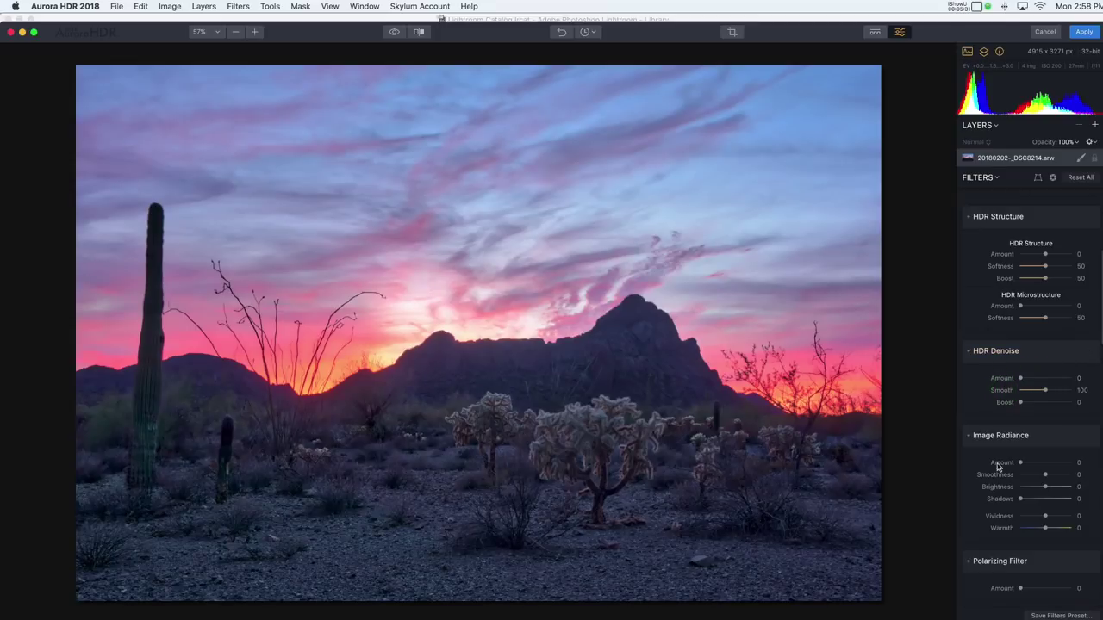
Step: Try the Image Radiance filter at an Amount of 55 and return it to 0
{"action": "left_click_drag", "start_coordinate": [1021, 463], "coordinate": [1048, 464]}
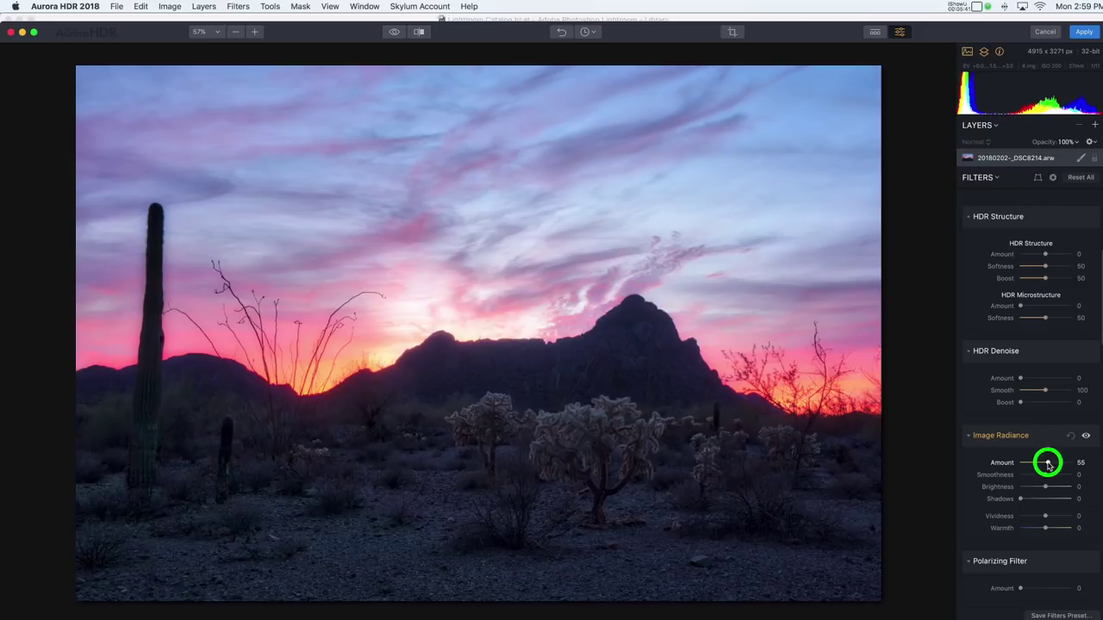
{"action": "left_click_drag", "start_coordinate": [1048, 465], "coordinate": [1046, 466]}
{"action": "left_click_drag", "start_coordinate": [1047, 465], "coordinate": [1010, 464]}
Step: Try the Polarizing Filter amount and the small details of HDR Details Boost, resetting each to 0
{"action": "left_click_drag", "start_coordinate": [1101, 341], "coordinate": [1095, 389]}
{"action": "left_click", "coordinate": [1021, 334]}
{"action": "mouse_move", "coordinate": [1021, 333]}
{"action": "left_mouse_down"}
{"action": "mouse_move", "coordinate": [1041, 331]}
{"action": "mouse_move", "coordinate": [1000, 333]}
{"action": "left_mouse_up"}
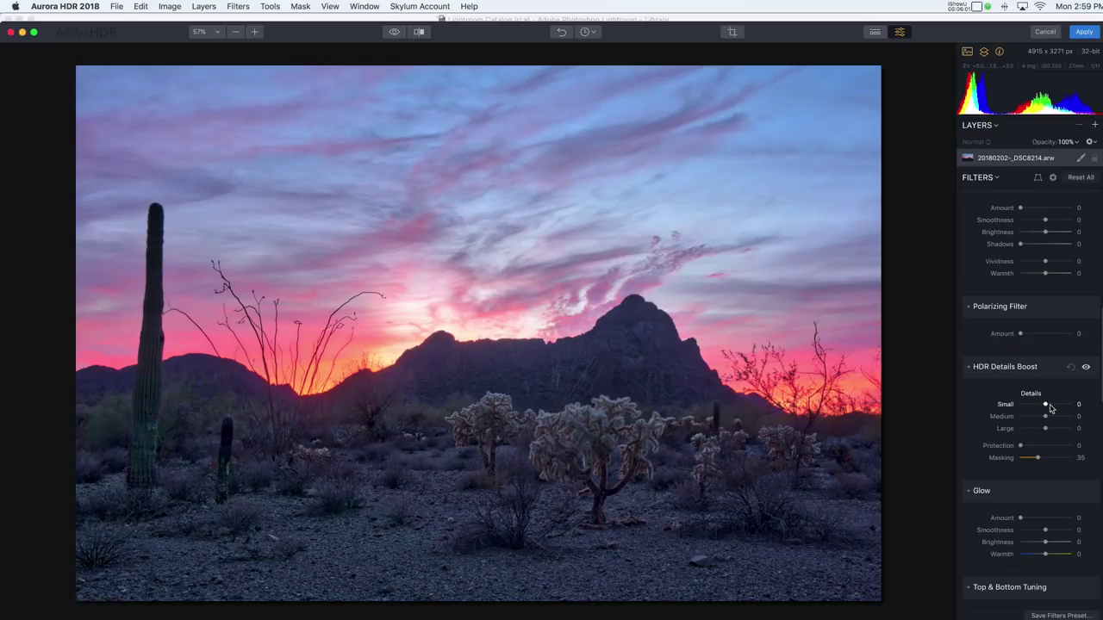
{"action": "mouse_move", "coordinate": [1045, 407]}
{"action": "left_mouse_down"}
{"action": "mouse_move", "coordinate": [1097, 406]}
{"action": "mouse_move", "coordinate": [1098, 600]}
{"action": "left_mouse_up"}
{"action": "double_click", "coordinate": [1006, 404]}
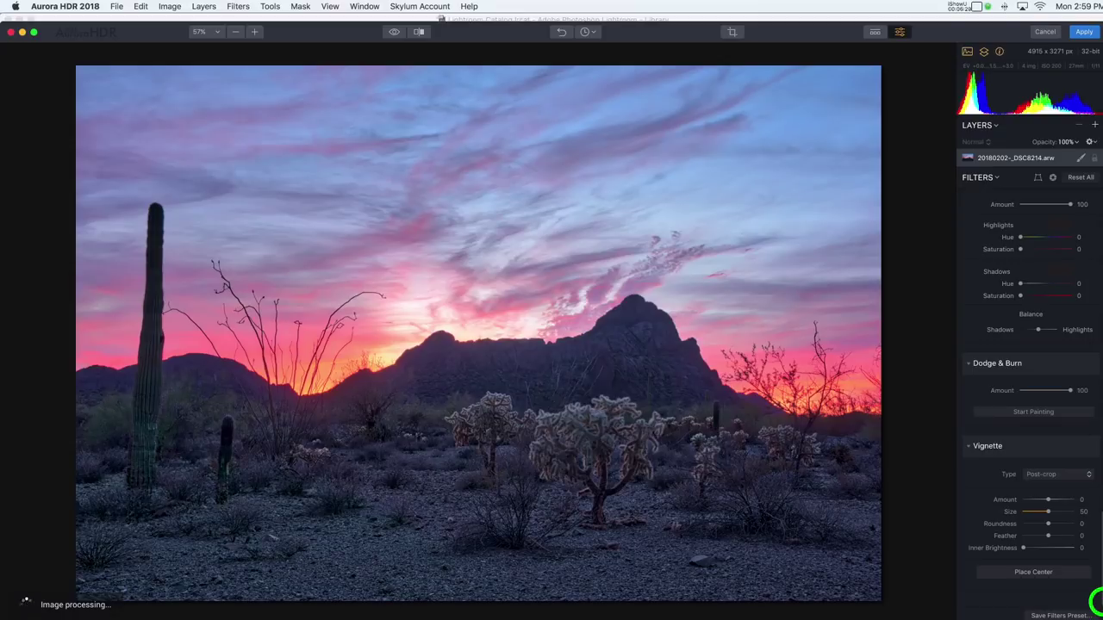
Step: Reset the HDR Basic Shadows and clear all filter adjustments on the merged image
{"action": "left_click_drag", "start_coordinate": [1096, 601], "coordinate": [1098, 224]}
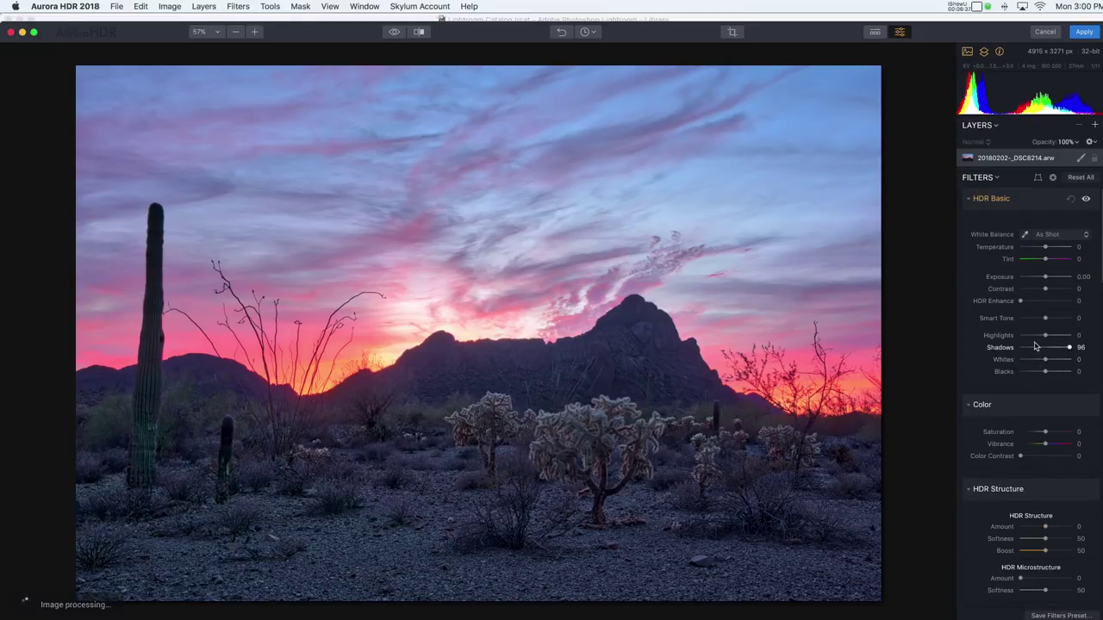
{"action": "double_click", "coordinate": [1004, 348]}
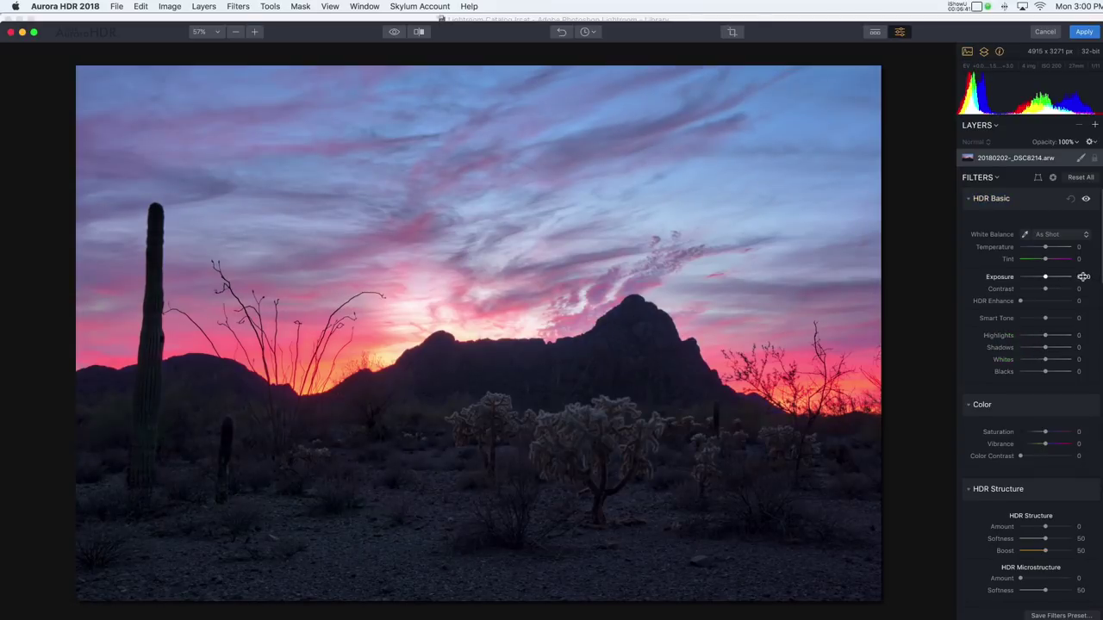
{"action": "left_click", "coordinate": [1080, 177]}
Step: Add a new adjustment layer above the merged base image
{"action": "mouse_move", "coordinate": [1066, 196]}
{"action": "left_click", "coordinate": [1095, 126]}
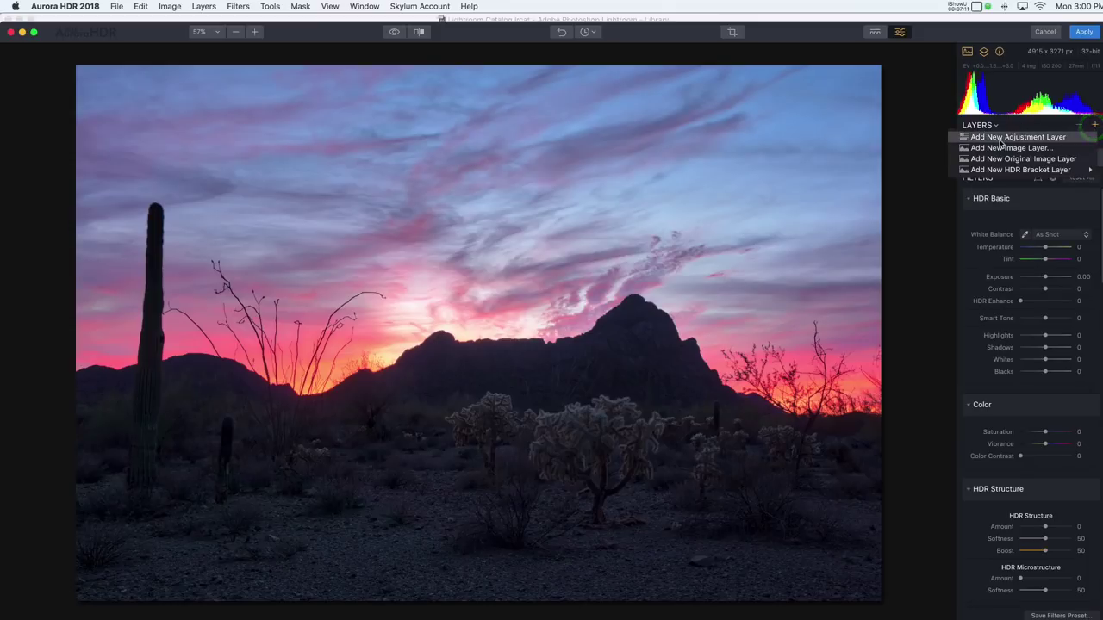
{"action": "left_click", "coordinate": [1017, 137]}
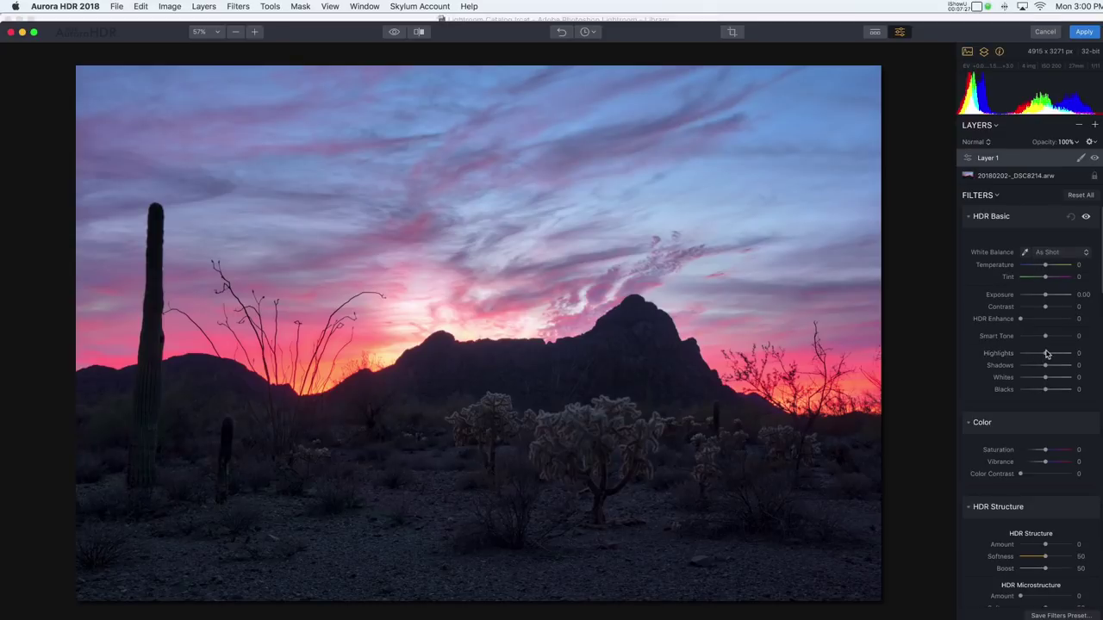
Step: Set the new layer's HDR Basic Shadows to 100 and HDR Enhance to 19
{"action": "left_click_drag", "start_coordinate": [1046, 366], "coordinate": [1068, 366]}
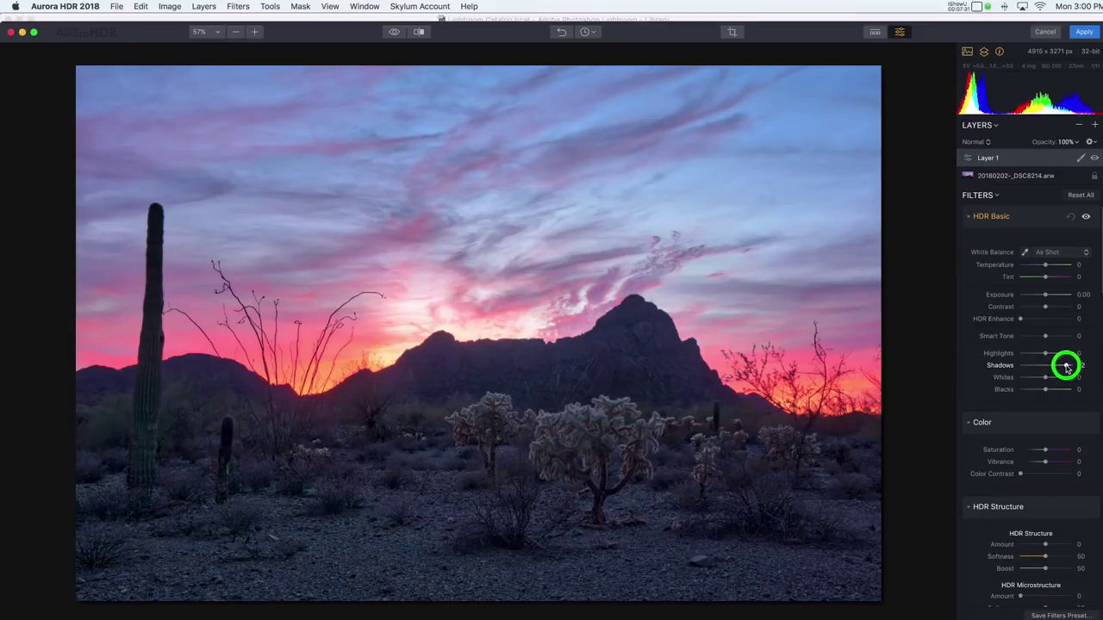
{"action": "left_click_drag", "start_coordinate": [1068, 366], "coordinate": [1071, 367]}
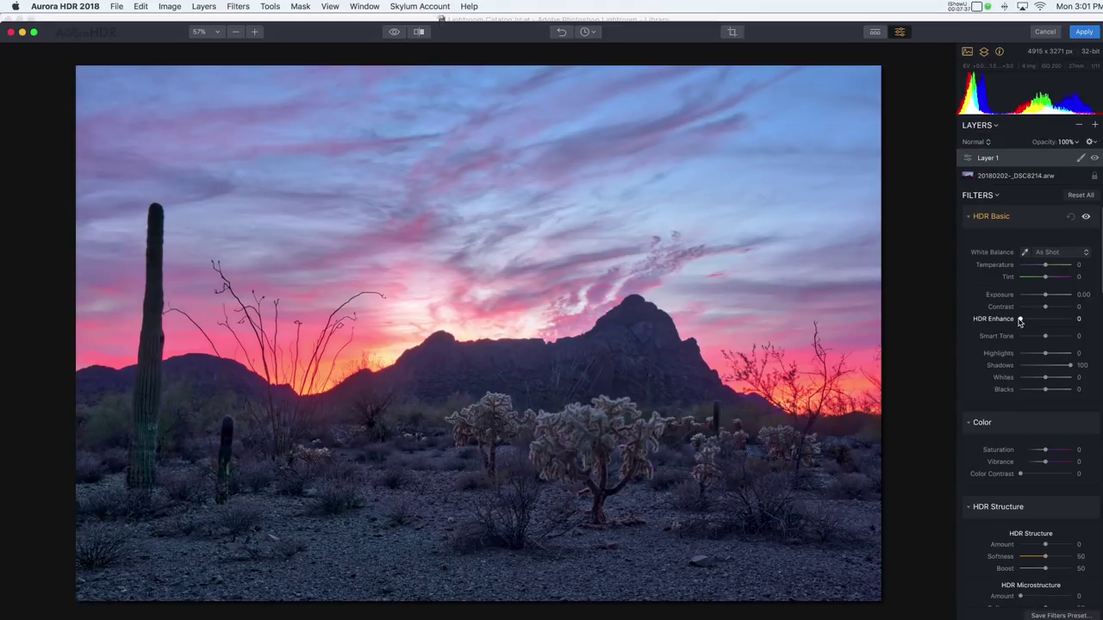
{"action": "left_click_drag", "start_coordinate": [1021, 320], "coordinate": [1030, 321]}
{"action": "left_click_drag", "start_coordinate": [1030, 321], "coordinate": [1031, 321]}
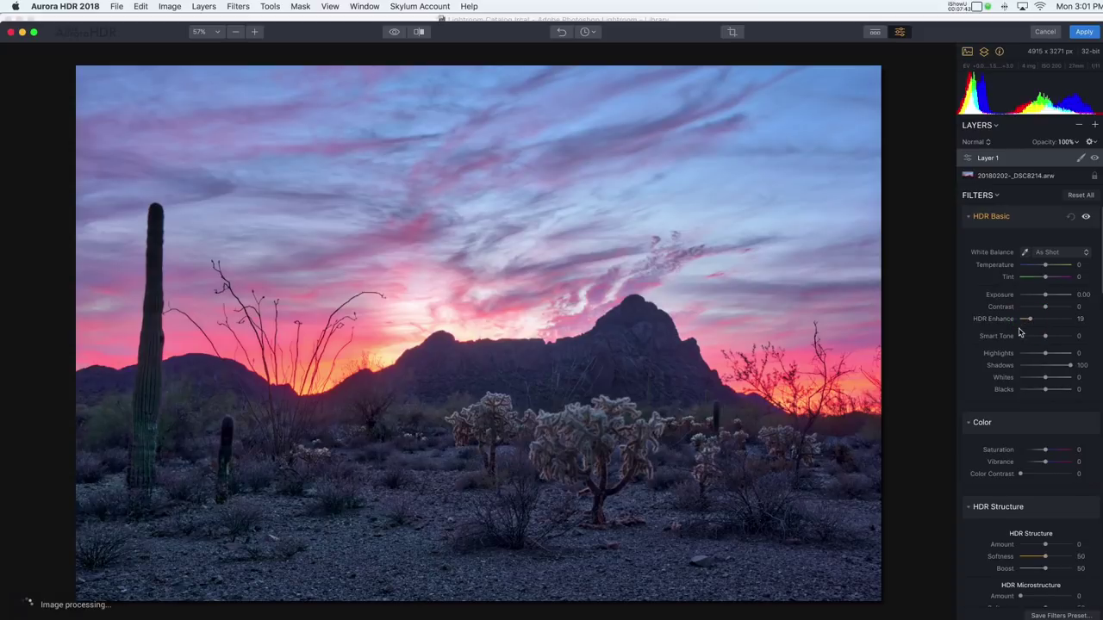
Step: Try the Cloudy white balance on the layer and settle on the Shade preset
{"action": "left_click", "coordinate": [1076, 251]}
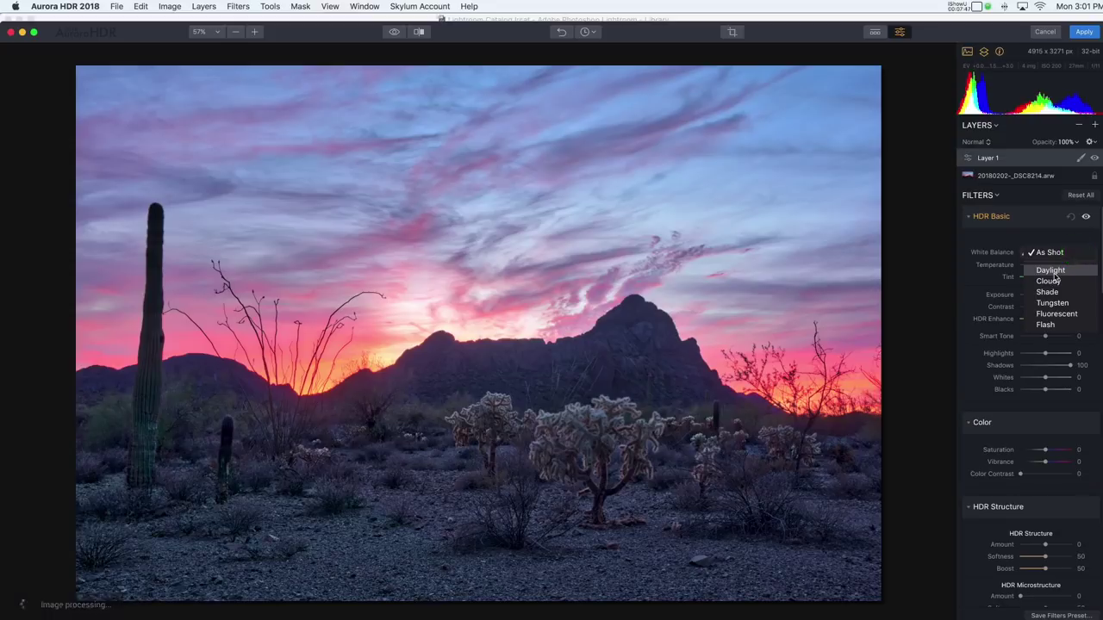
{"action": "left_click", "coordinate": [1053, 280]}
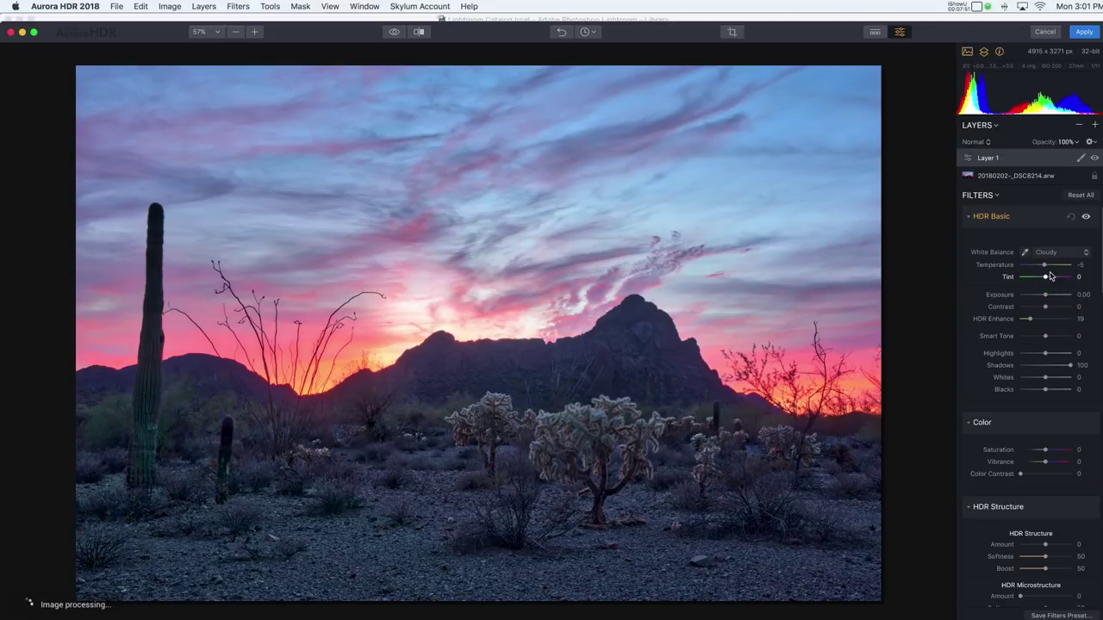
{"action": "left_click", "coordinate": [1065, 253]}
{"action": "left_click", "coordinate": [1063, 263]}
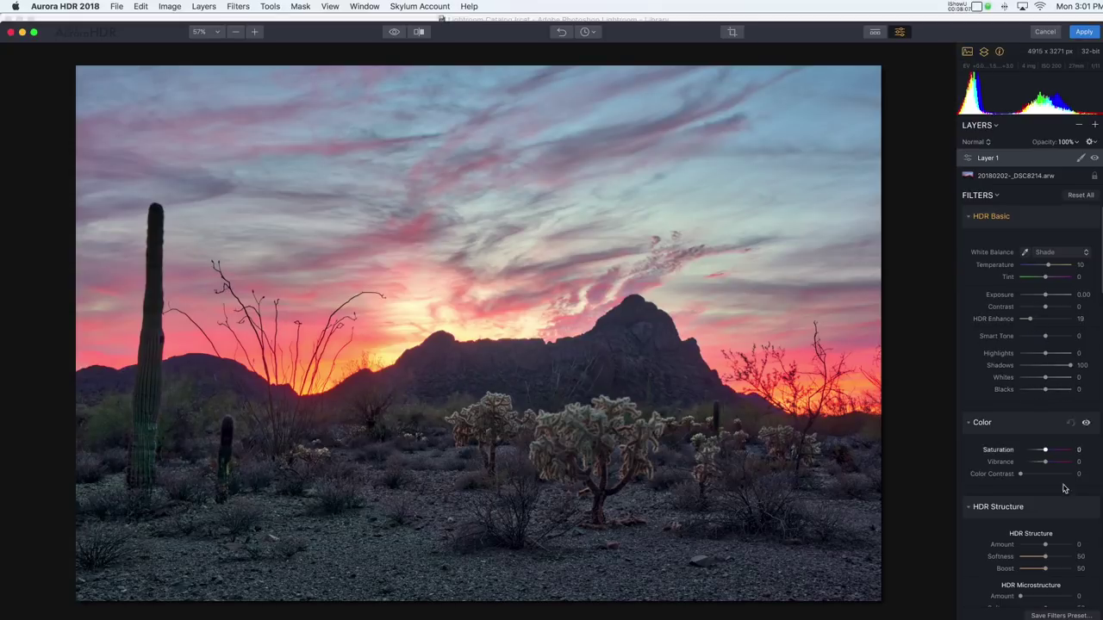
Step: Set the HDR Microstructure Amount to 6 and the Small details of HDR Details Boost to 13
{"action": "left_click_drag", "start_coordinate": [1100, 290], "coordinate": [1094, 353]}
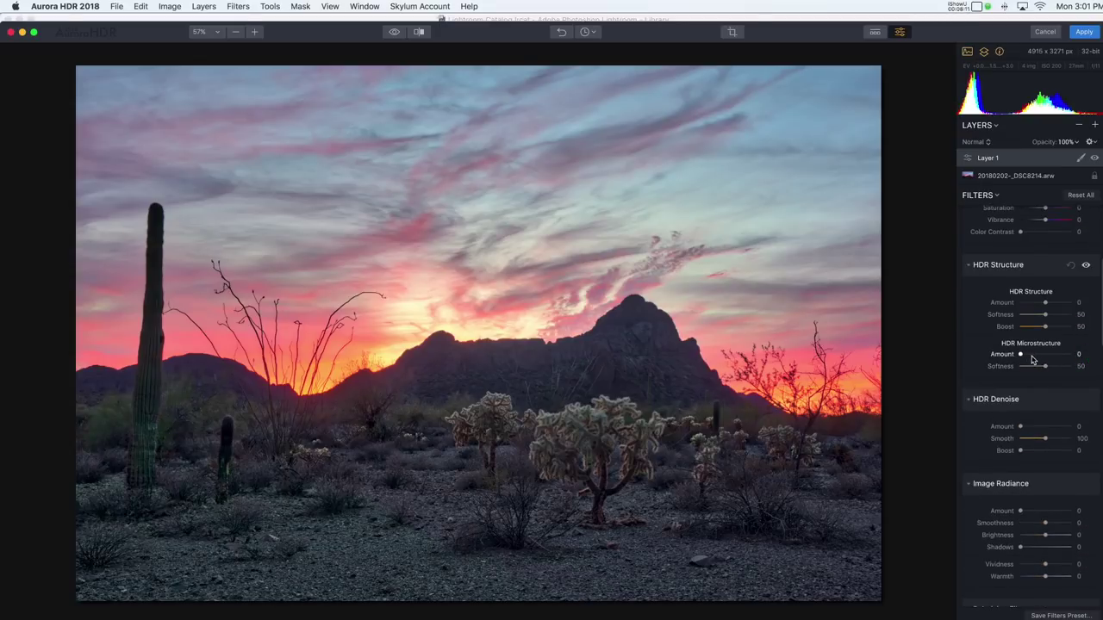
{"action": "left_click_drag", "start_coordinate": [1020, 354], "coordinate": [1024, 355]}
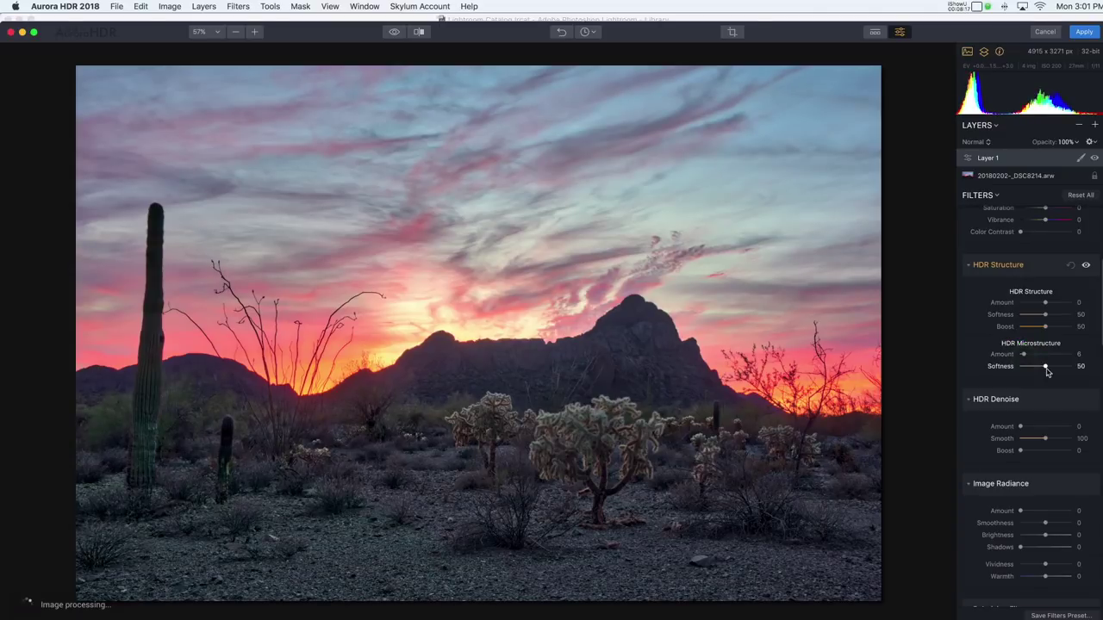
{"action": "left_click_drag", "start_coordinate": [1101, 328], "coordinate": [1091, 394]}
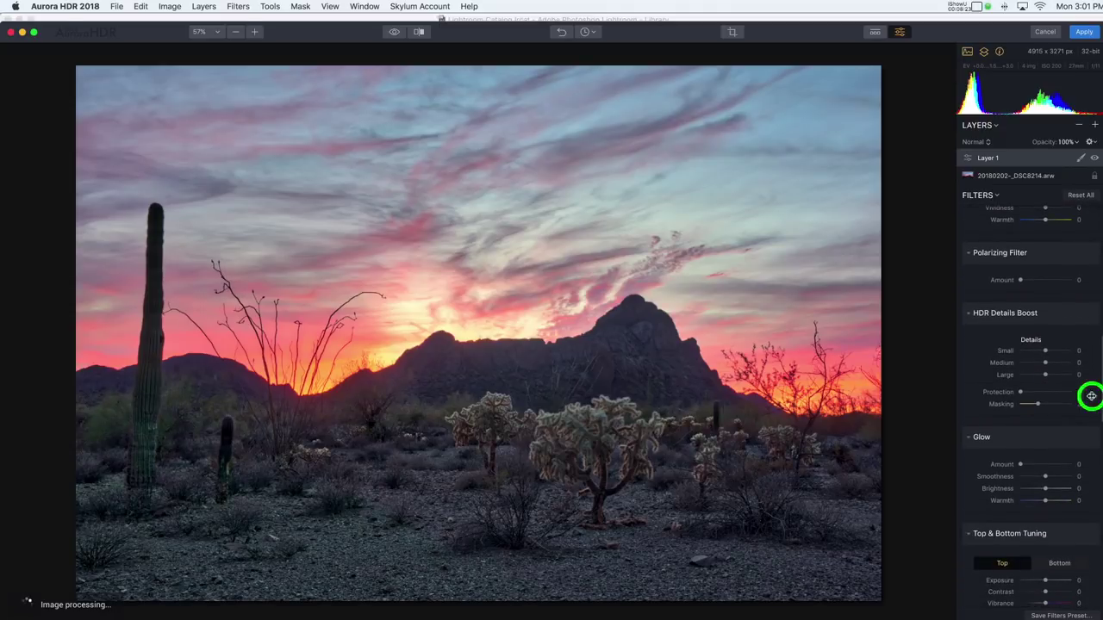
{"action": "left_click_drag", "start_coordinate": [1046, 352], "coordinate": [1055, 369]}
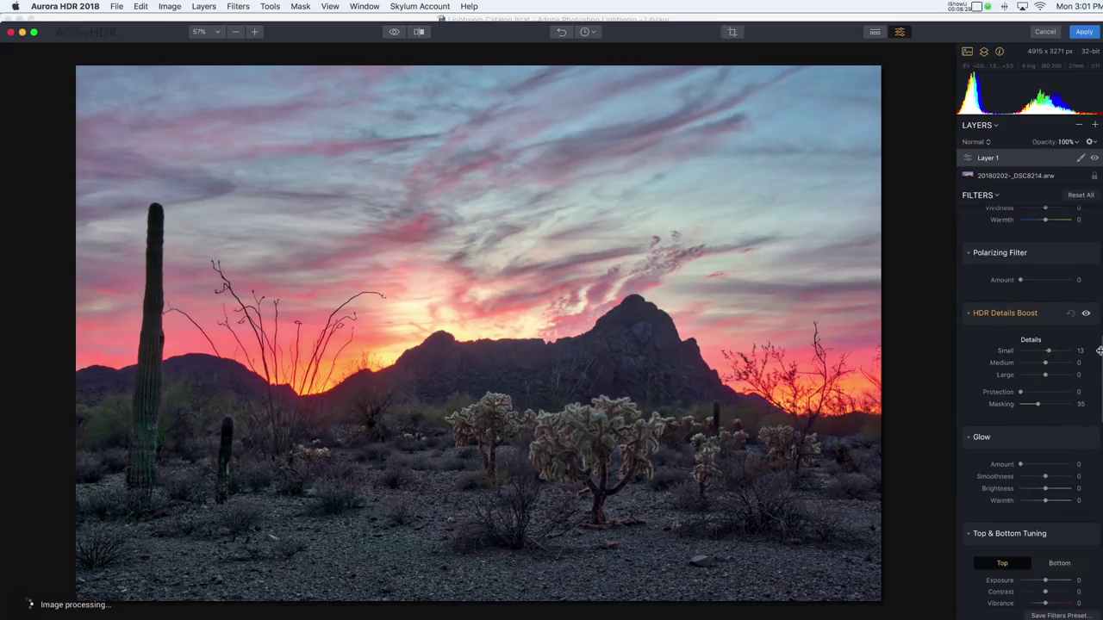
Step: Compare the image with and without the adjustment layer by toggling the layer's visibility
{"action": "left_click", "coordinate": [1095, 160]}
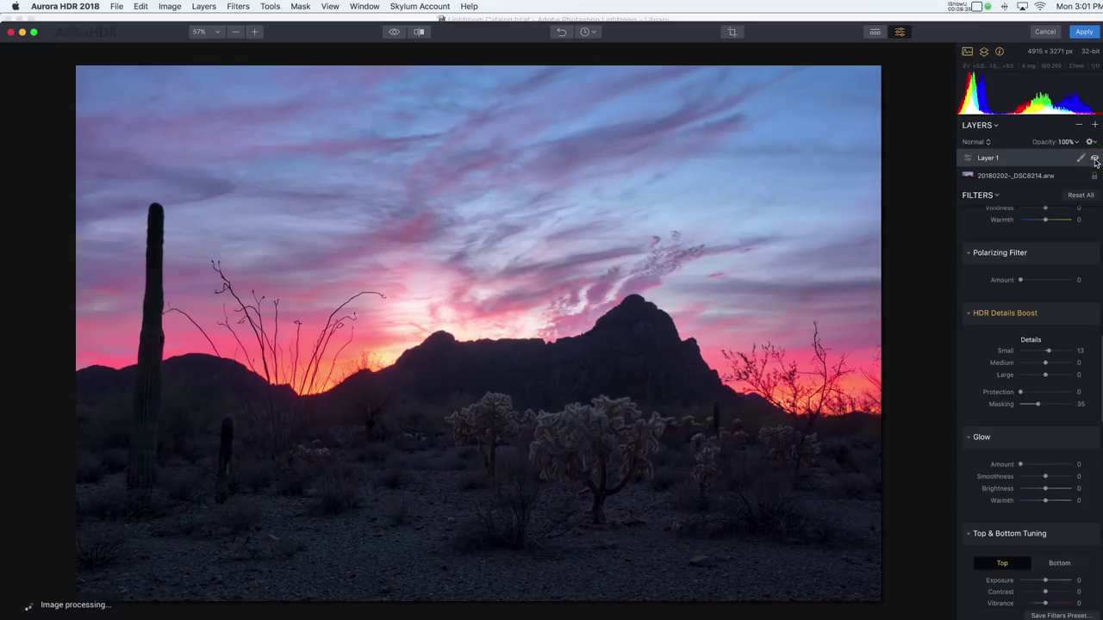
{"action": "left_click", "coordinate": [1096, 162]}
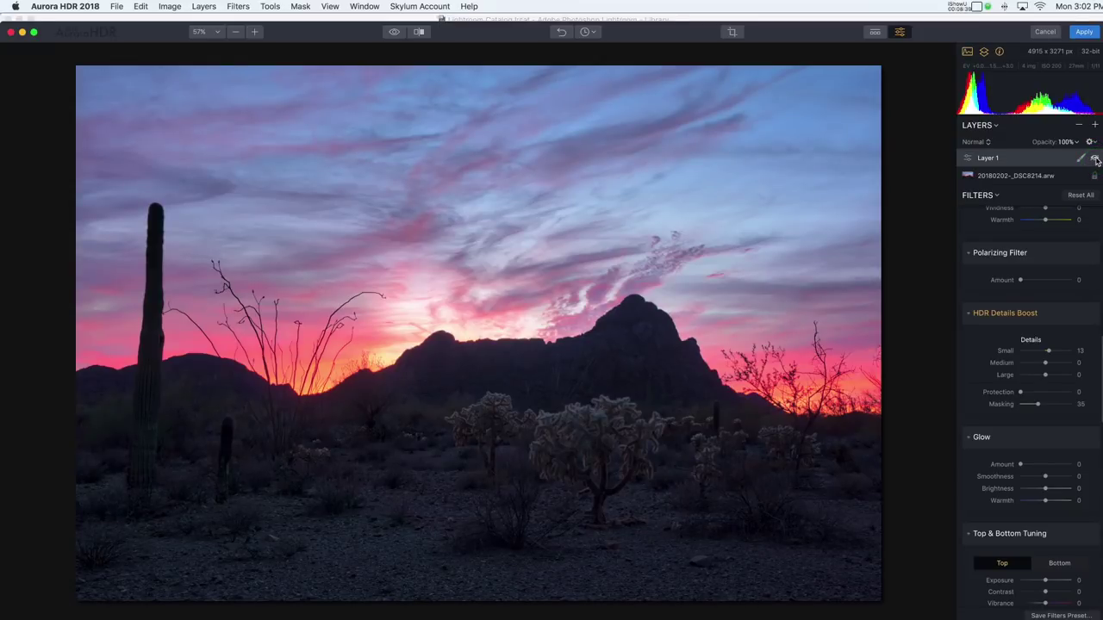
{"action": "left_click", "coordinate": [1095, 161]}
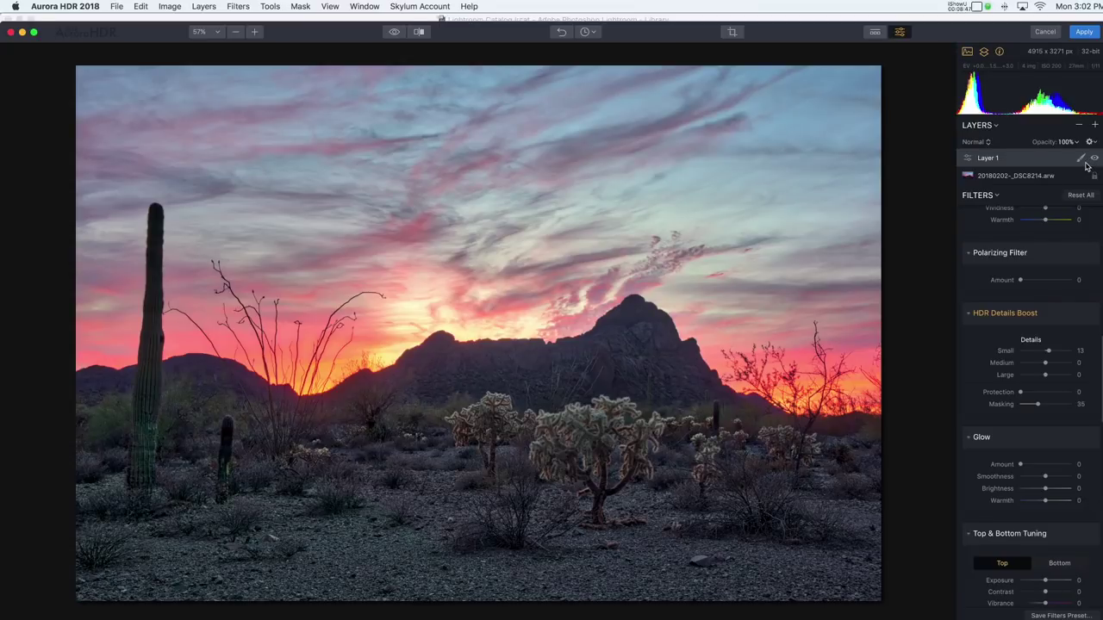
Step: Add a gradient mask that limits the layer to the desert foreground, with a narrowed transition across the mountain base
{"action": "left_click", "coordinate": [1081, 161]}
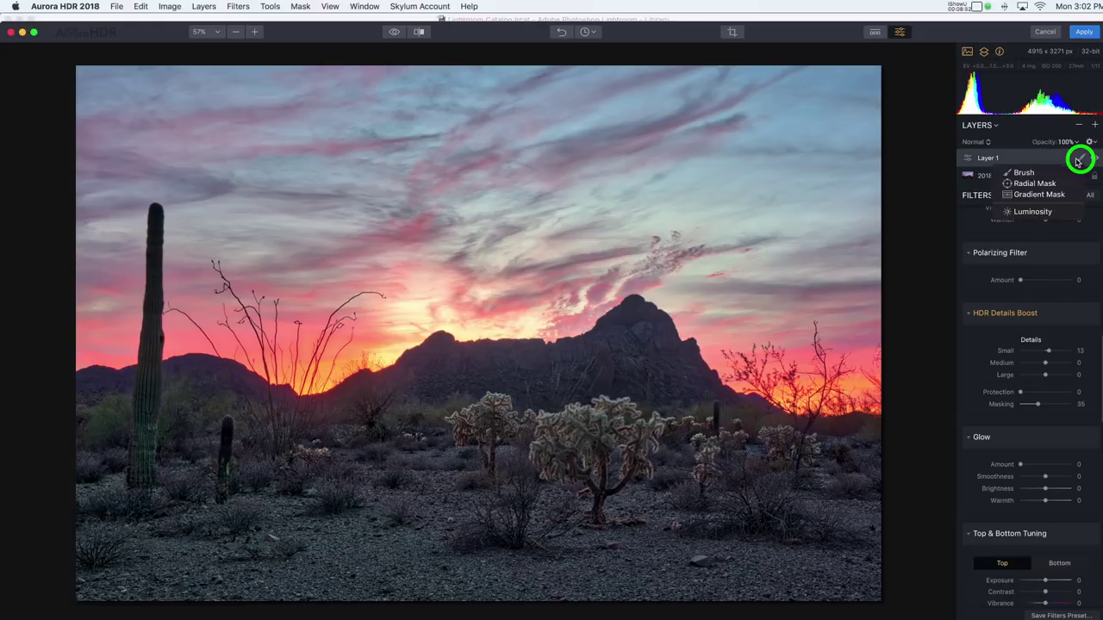
{"action": "left_click", "coordinate": [1038, 195]}
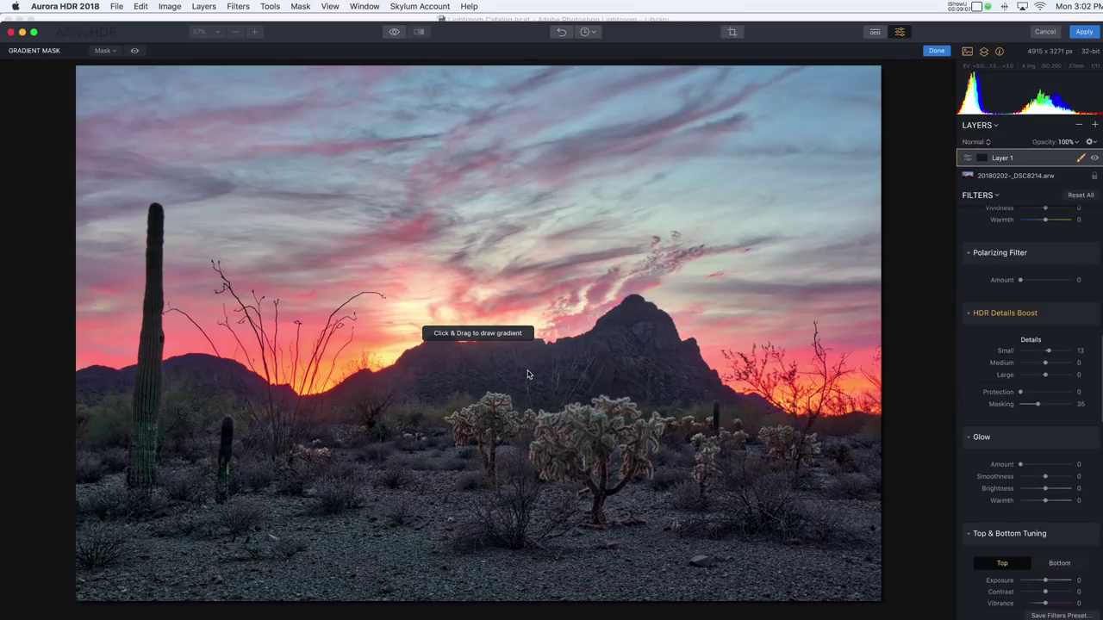
{"action": "left_click_drag", "start_coordinate": [528, 375], "coordinate": [526, 292]}
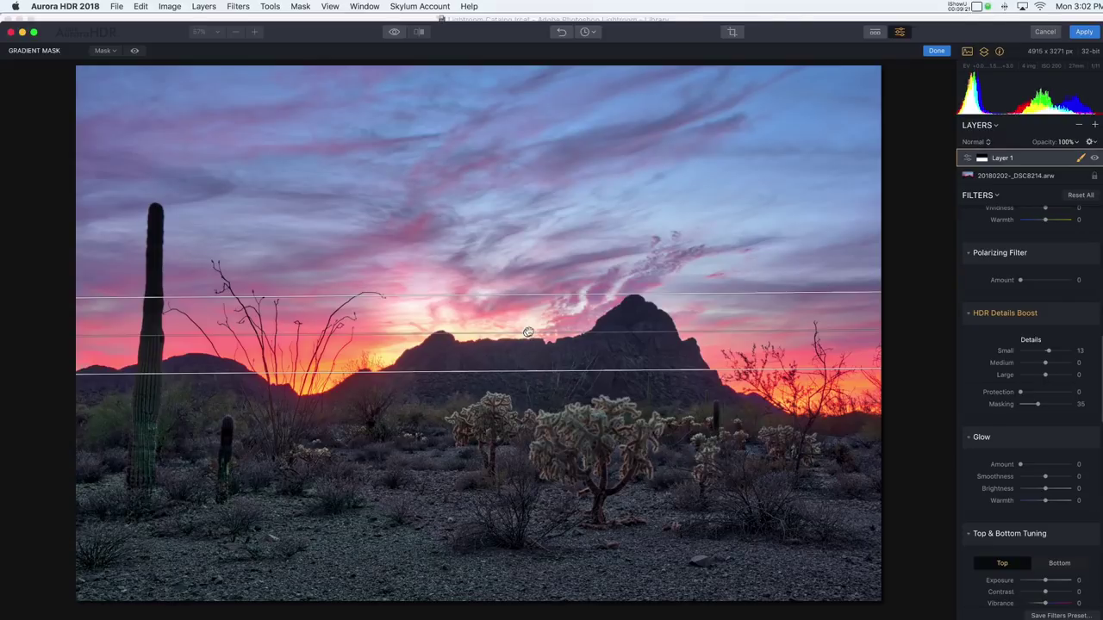
{"action": "left_click_drag", "start_coordinate": [527, 333], "coordinate": [524, 351]}
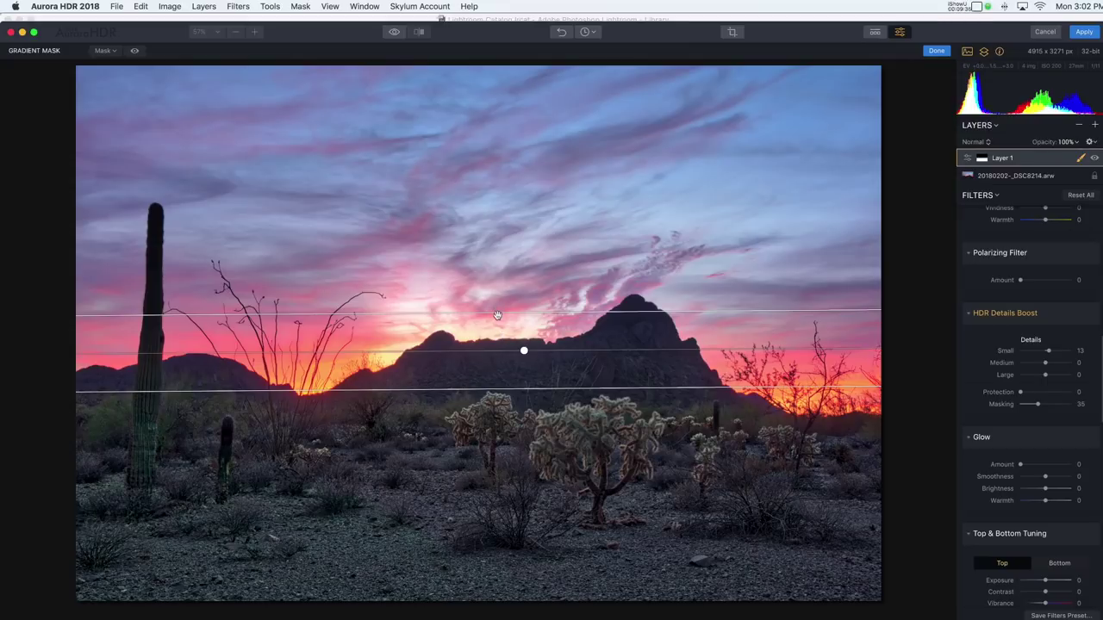
{"action": "left_click_drag", "start_coordinate": [497, 314], "coordinate": [492, 337]}
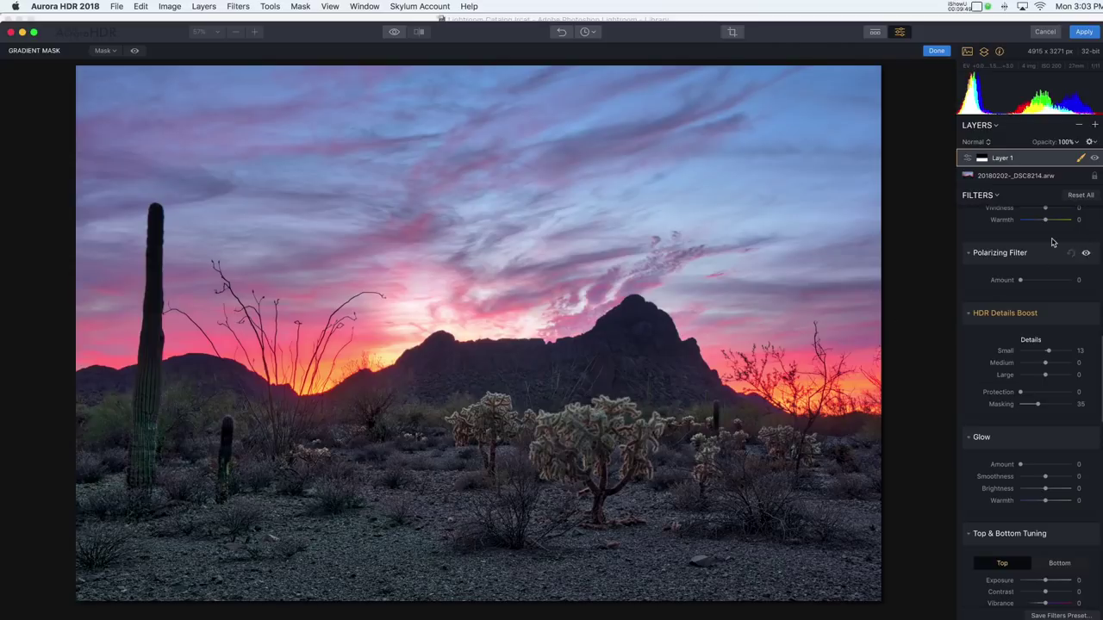
{"action": "left_click", "coordinate": [1080, 160]}
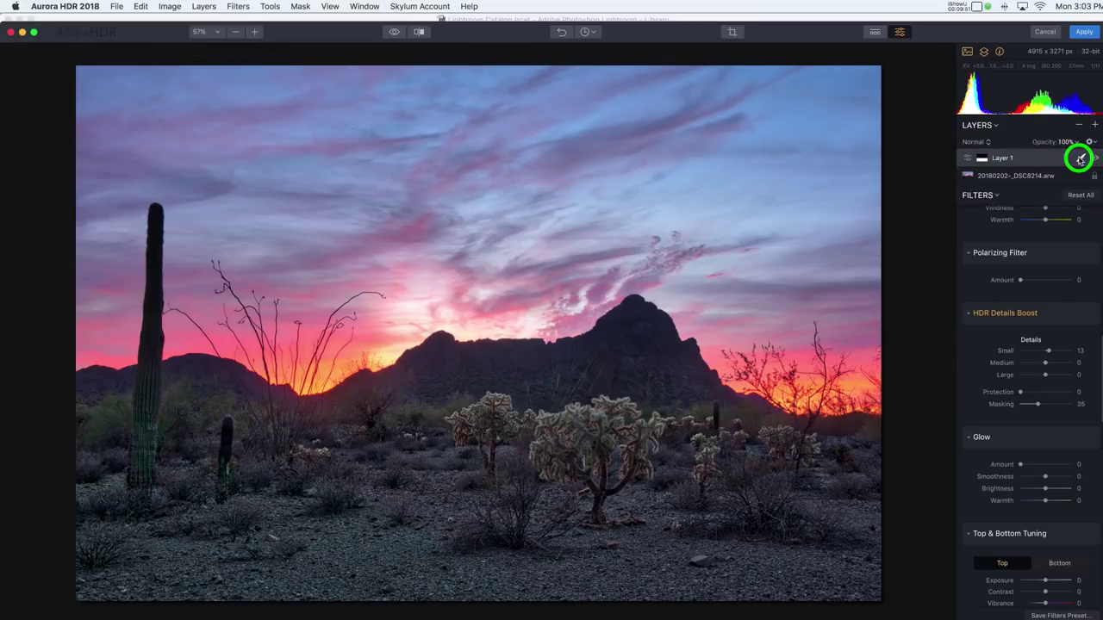
Step: Erase the layer mask along the sky above the mountain ridge with a brush of size 80 and 69% opacity
{"action": "left_click", "coordinate": [1079, 161]}
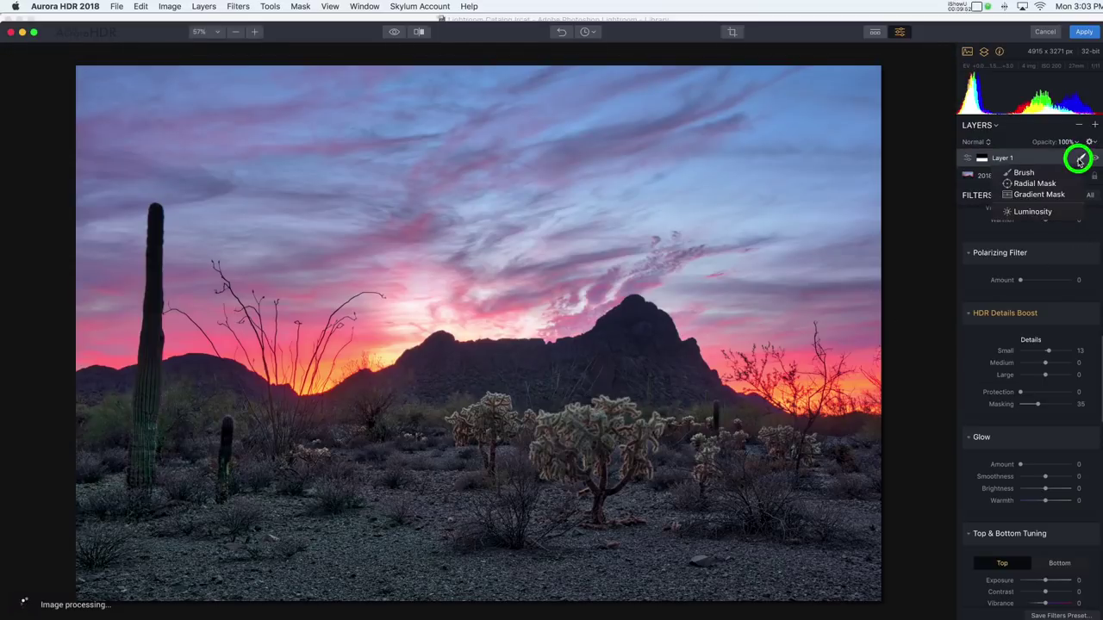
{"action": "left_click", "coordinate": [1027, 173]}
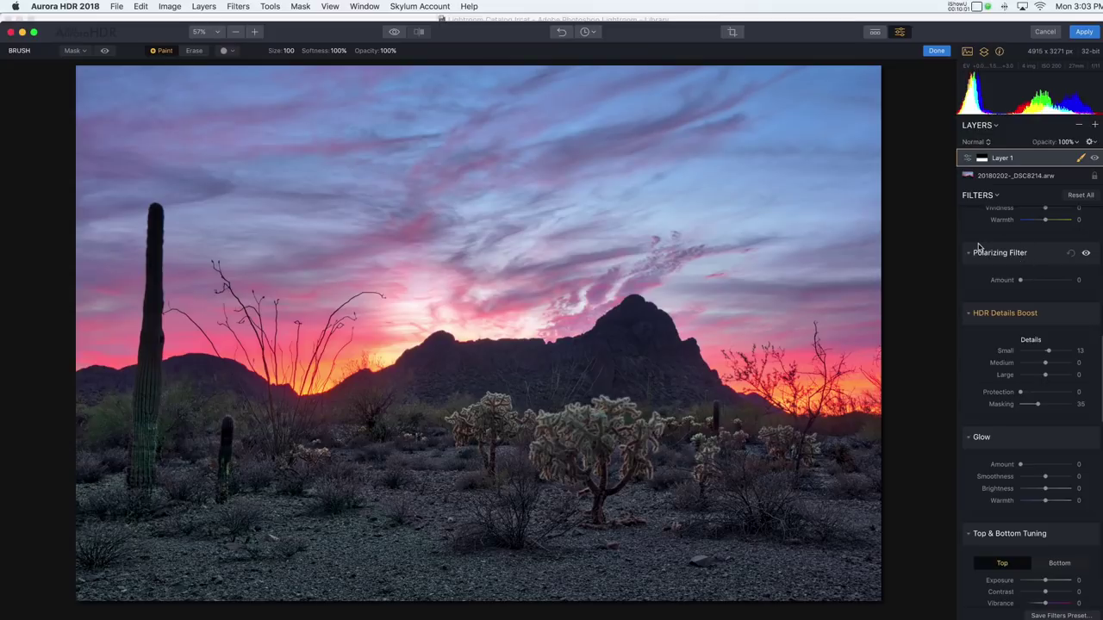
{"action": "left_click", "coordinate": [190, 51]}
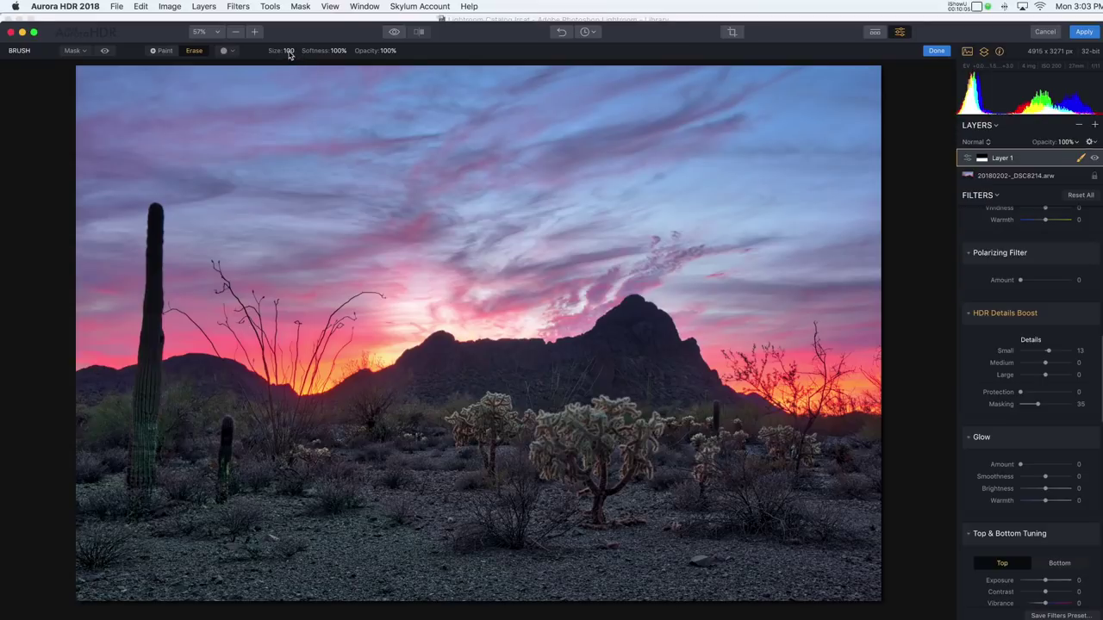
{"action": "mouse_move", "coordinate": [289, 53]}
{"action": "left_mouse_down"}
{"action": "mouse_move", "coordinate": [277, 60]}
{"action": "mouse_move", "coordinate": [299, 60]}
{"action": "left_mouse_up"}
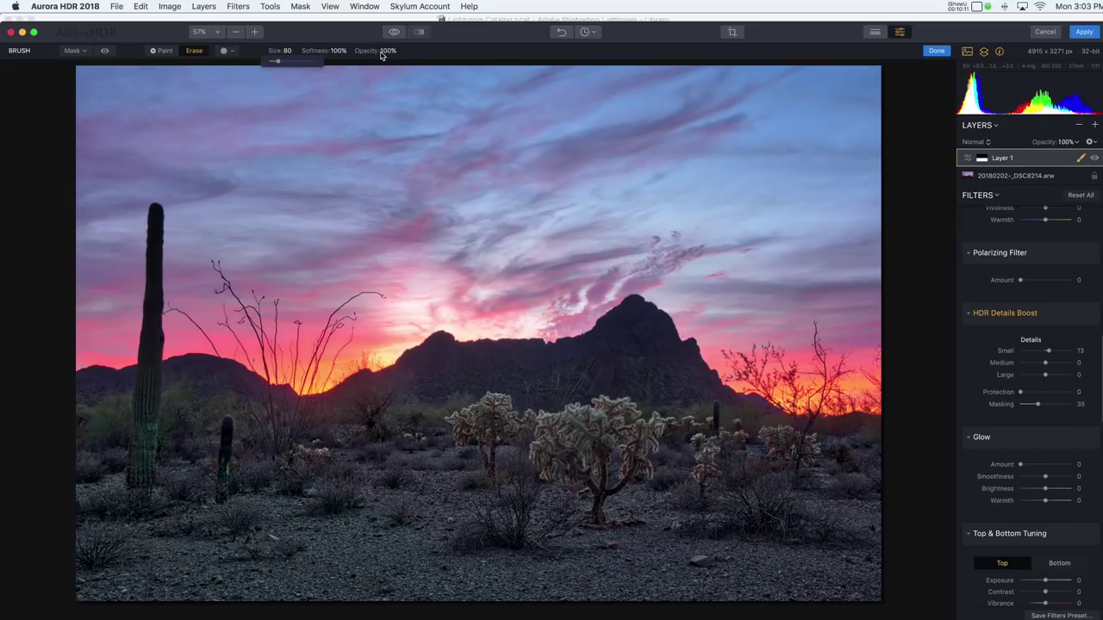
{"action": "mouse_move", "coordinate": [387, 53]}
{"action": "left_mouse_down"}
{"action": "mouse_move", "coordinate": [411, 64]}
{"action": "mouse_move", "coordinate": [390, 59]}
{"action": "mouse_move", "coordinate": [399, 62]}
{"action": "left_mouse_up"}
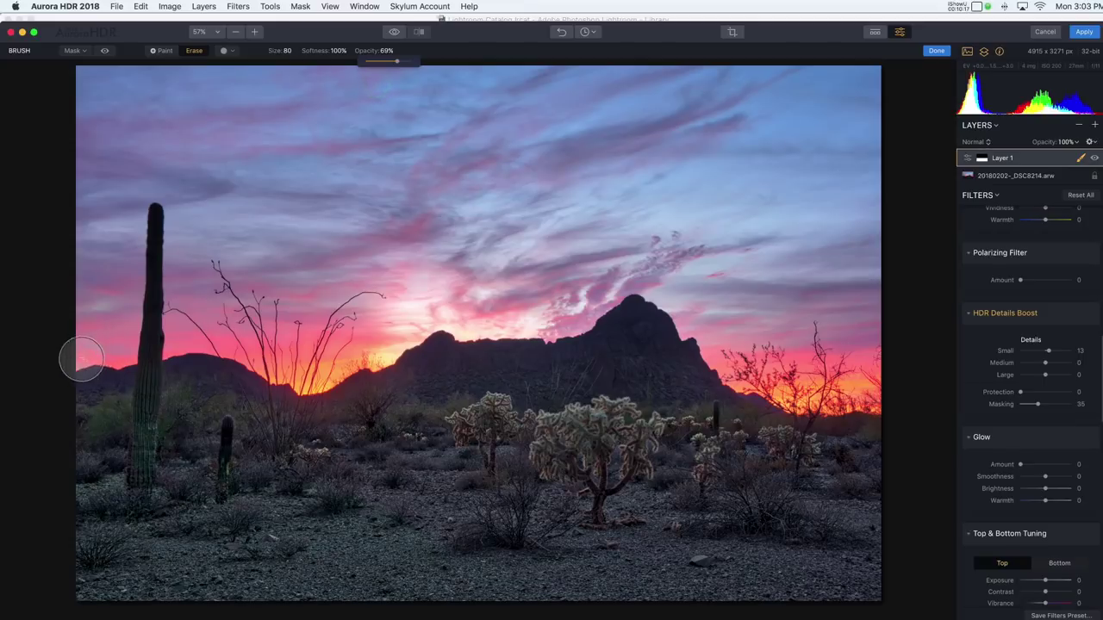
{"action": "left_click", "coordinate": [131, 349]}
{"action": "mouse_move", "coordinate": [131, 349]}
{"action": "left_mouse_down"}
{"action": "mouse_move", "coordinate": [176, 335]}
{"action": "mouse_move", "coordinate": [301, 365]}
{"action": "mouse_move", "coordinate": [369, 350]}
{"action": "mouse_move", "coordinate": [301, 371]}
{"action": "mouse_move", "coordinate": [352, 357]}
{"action": "mouse_move", "coordinate": [402, 322]}
{"action": "mouse_move", "coordinate": [867, 389]}
{"action": "mouse_move", "coordinate": [806, 390]}
{"action": "mouse_move", "coordinate": [741, 338]}
{"action": "mouse_move", "coordinate": [881, 387]}
{"action": "mouse_move", "coordinate": [744, 366]}
{"action": "mouse_move", "coordinate": [706, 343]}
{"action": "left_mouse_up"}
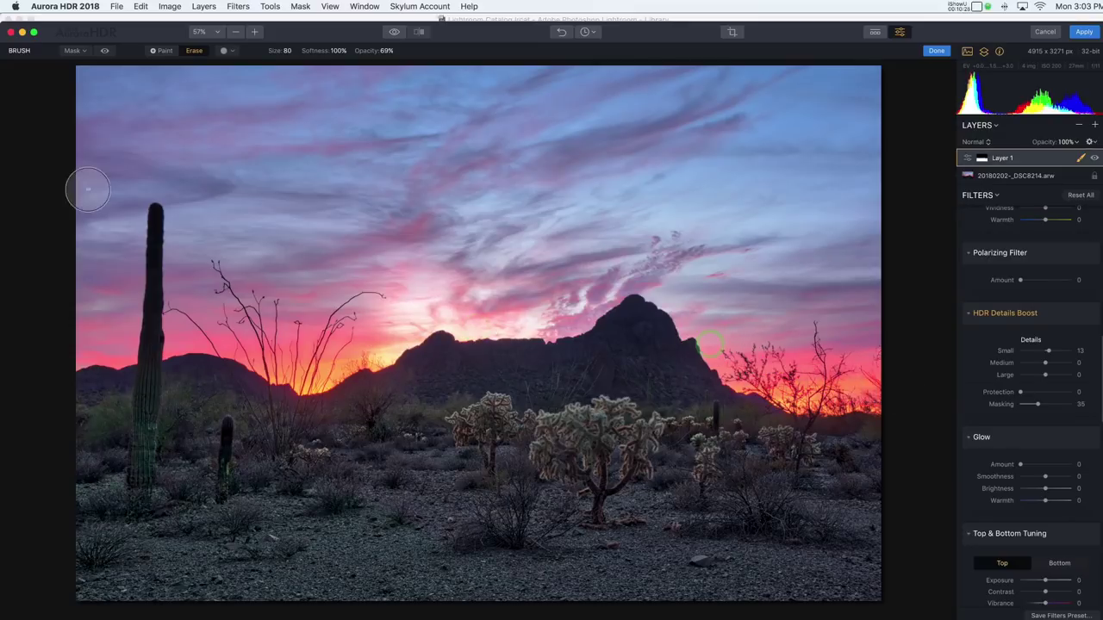
Step: Display the mask overlay, erase the leftover mask from the glowing sky along the horizon, and hide the overlay
{"action": "left_click", "coordinate": [104, 52]}
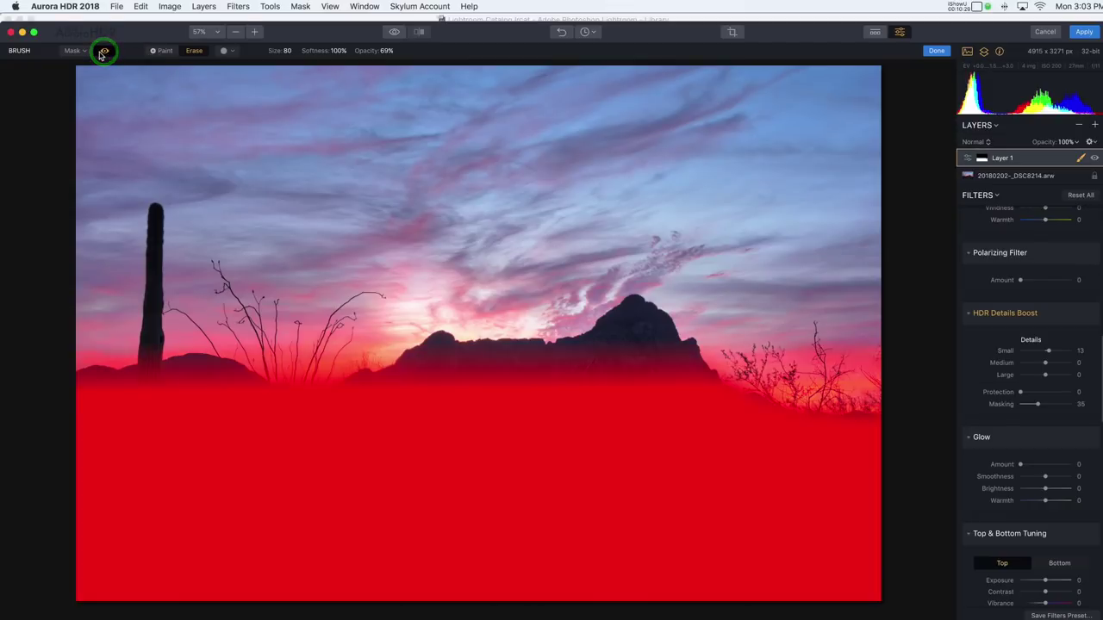
{"action": "mouse_move", "coordinate": [263, 349]}
{"action": "left_mouse_down"}
{"action": "mouse_move", "coordinate": [287, 375]}
{"action": "mouse_move", "coordinate": [347, 377]}
{"action": "mouse_move", "coordinate": [320, 369]}
{"action": "mouse_move", "coordinate": [739, 345]}
{"action": "mouse_move", "coordinate": [881, 414]}
{"action": "mouse_move", "coordinate": [879, 457]}
{"action": "left_mouse_up"}
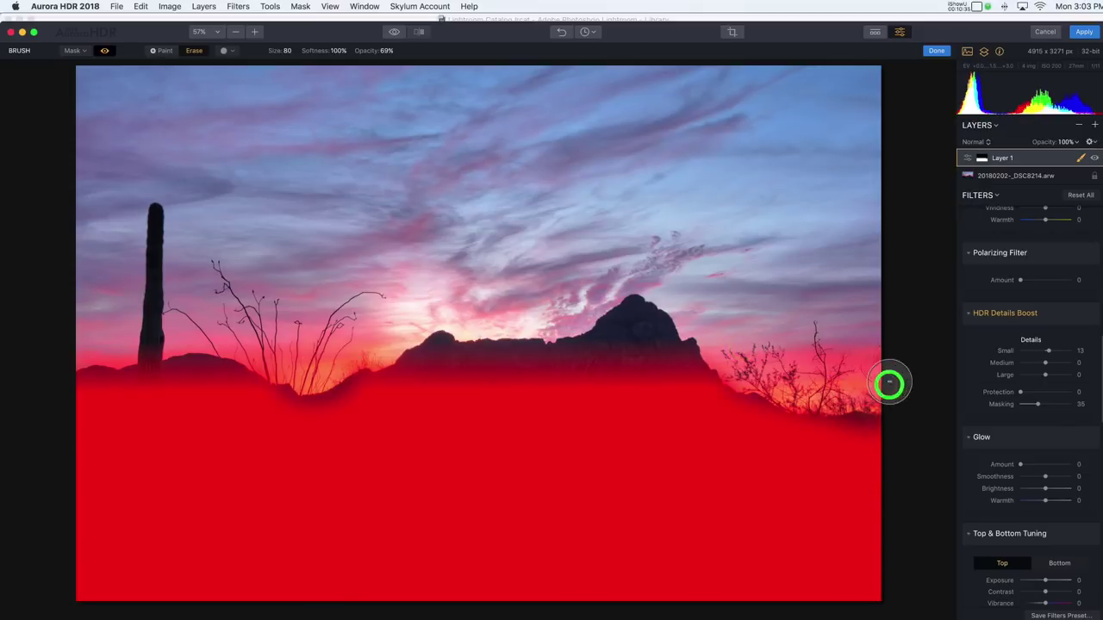
{"action": "left_click", "coordinate": [103, 52]}
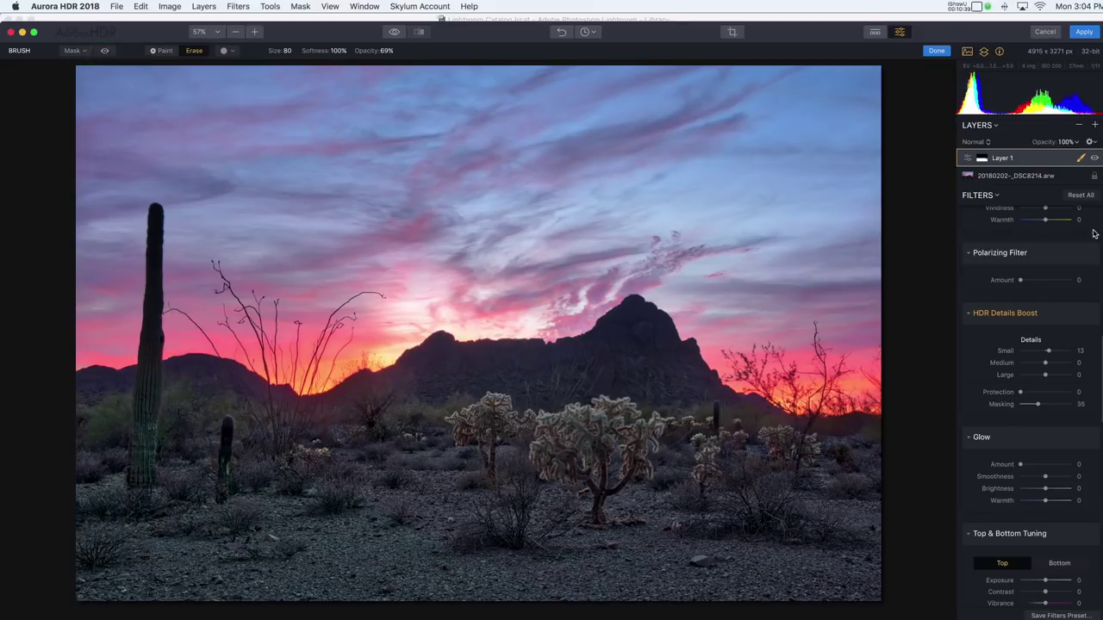
Step: Rename the masked layer "foreground" and add a new adjustment layer above it
{"action": "double_click", "coordinate": [1002, 158]}
{"action": "type", "text": "foreground"}
{"action": "left_click", "coordinate": [1094, 125]}
{"action": "left_click", "coordinate": [1041, 142]}
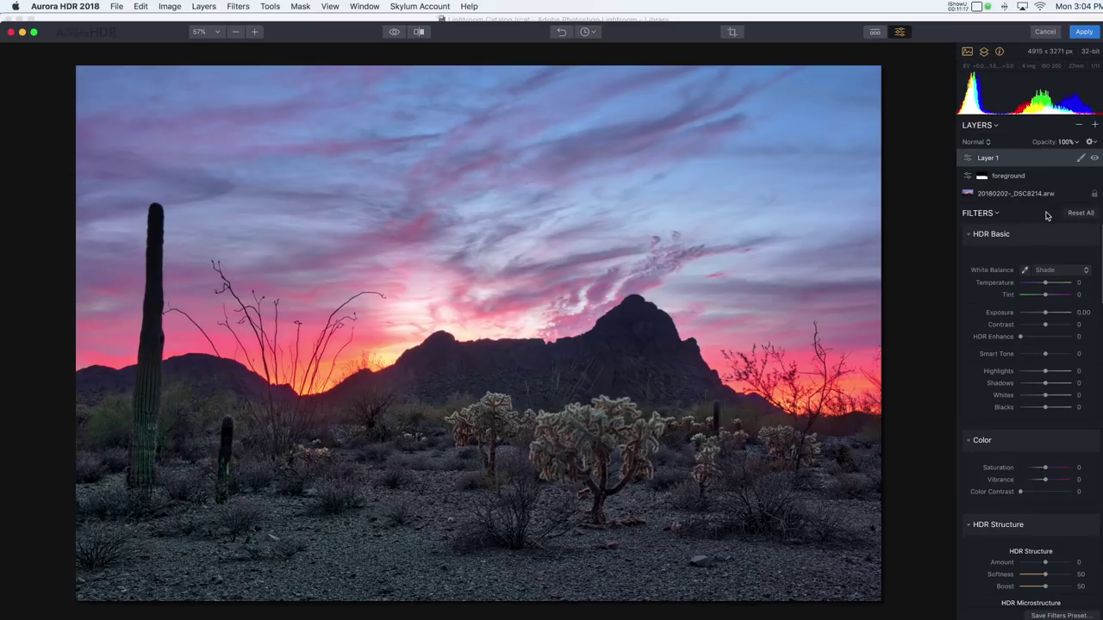
Step: Set the new top layer's white balance to As Shot
{"action": "left_click", "coordinate": [1072, 272]}
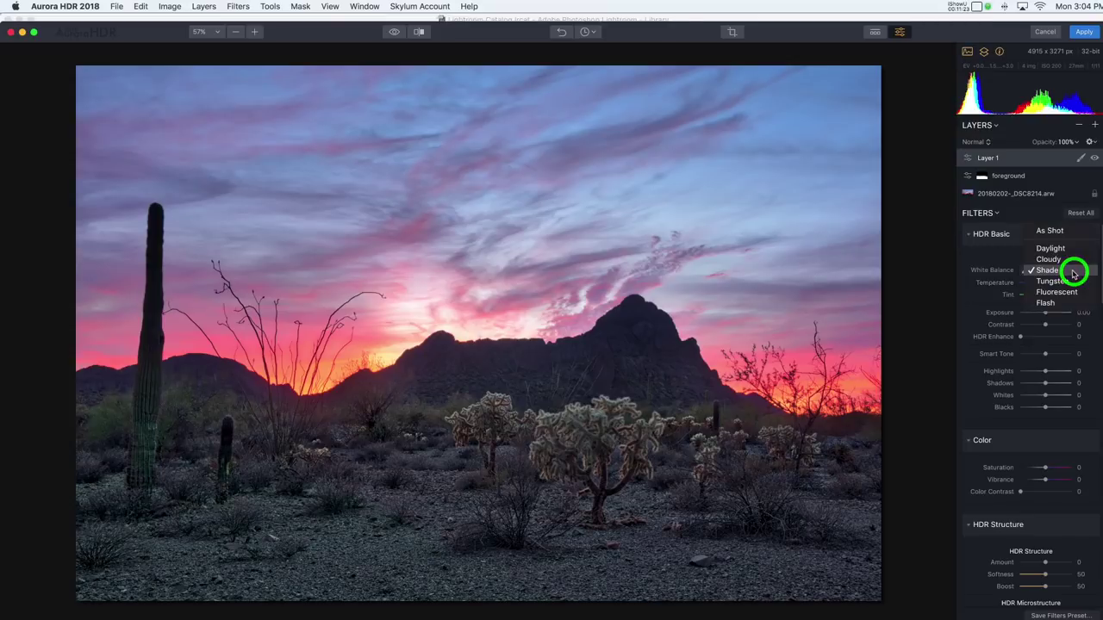
{"action": "left_click", "coordinate": [1071, 232]}
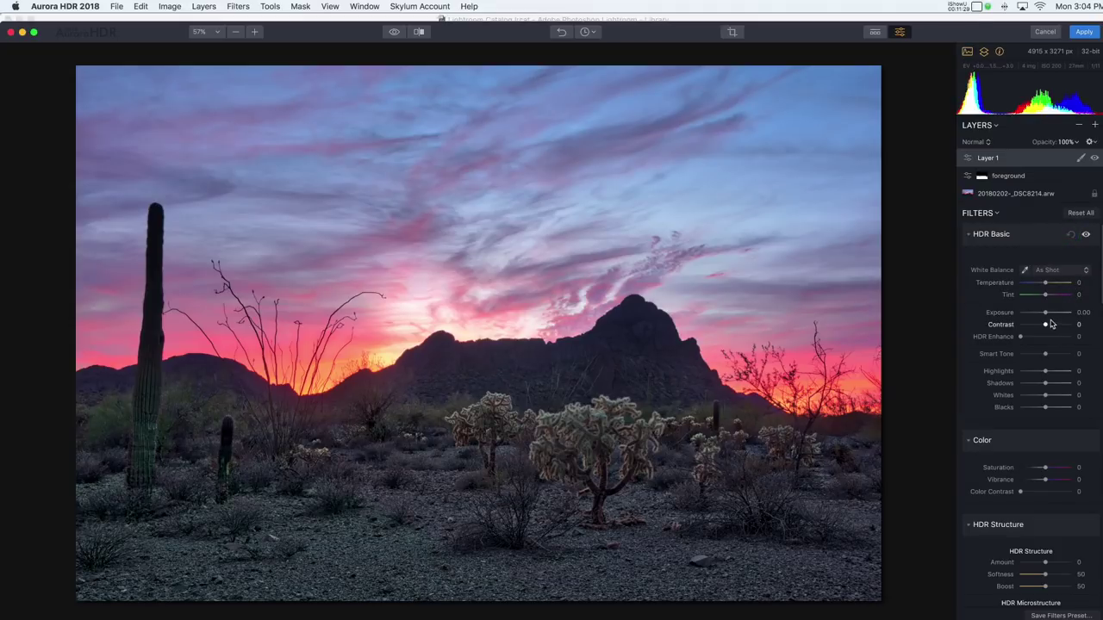
Step: Try the Shade white balance on the top layer and return it to As Shot
{"action": "left_click", "coordinate": [1064, 274]}
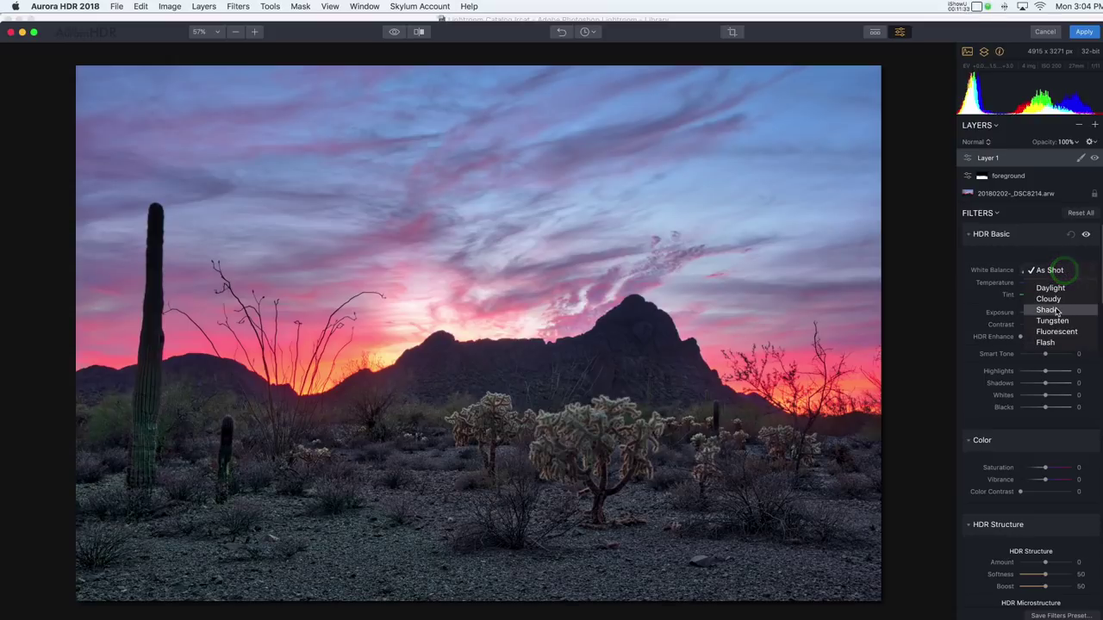
{"action": "left_click", "coordinate": [1056, 311]}
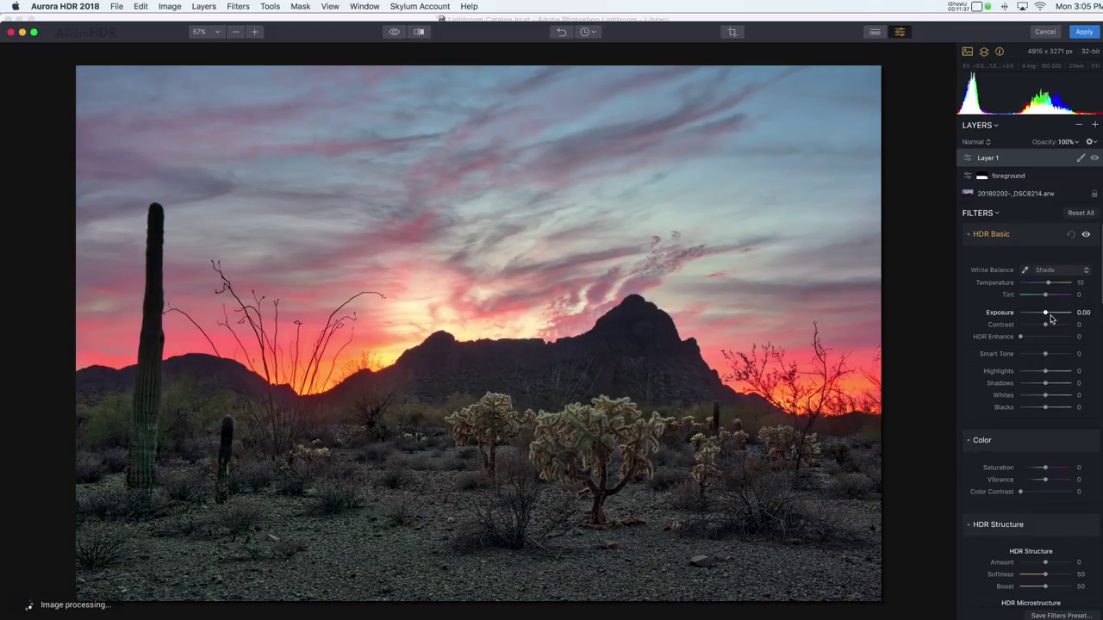
{"action": "left_click", "coordinate": [1060, 270]}
{"action": "left_click", "coordinate": [1065, 232]}
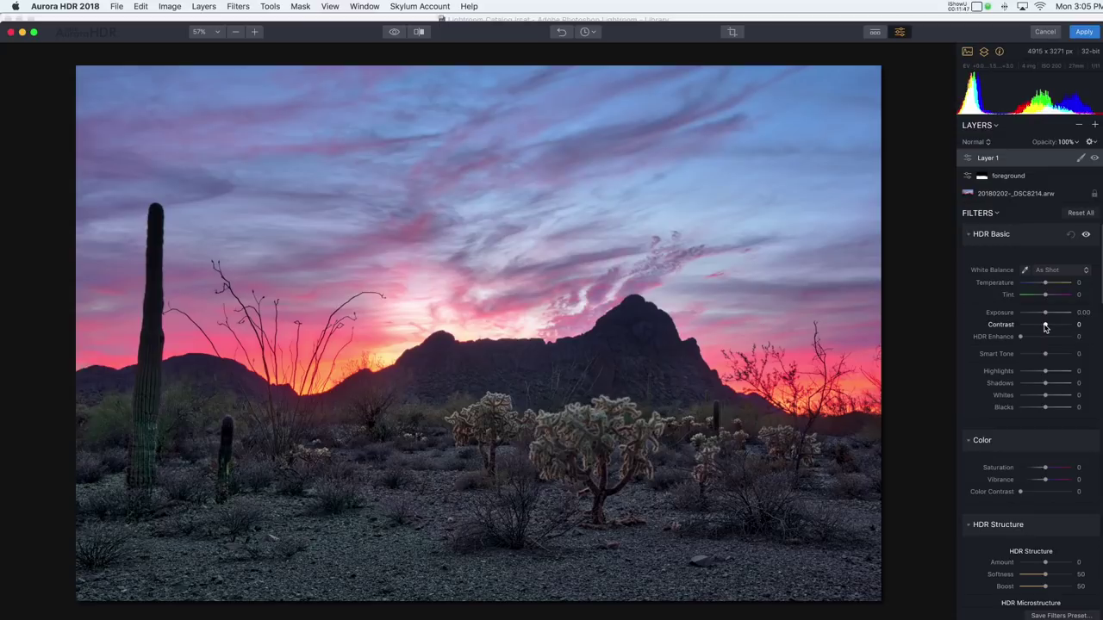
Step: Set the top layer's HDR Basic Contrast to 34
{"action": "left_click_drag", "start_coordinate": [1045, 326], "coordinate": [1053, 328]}
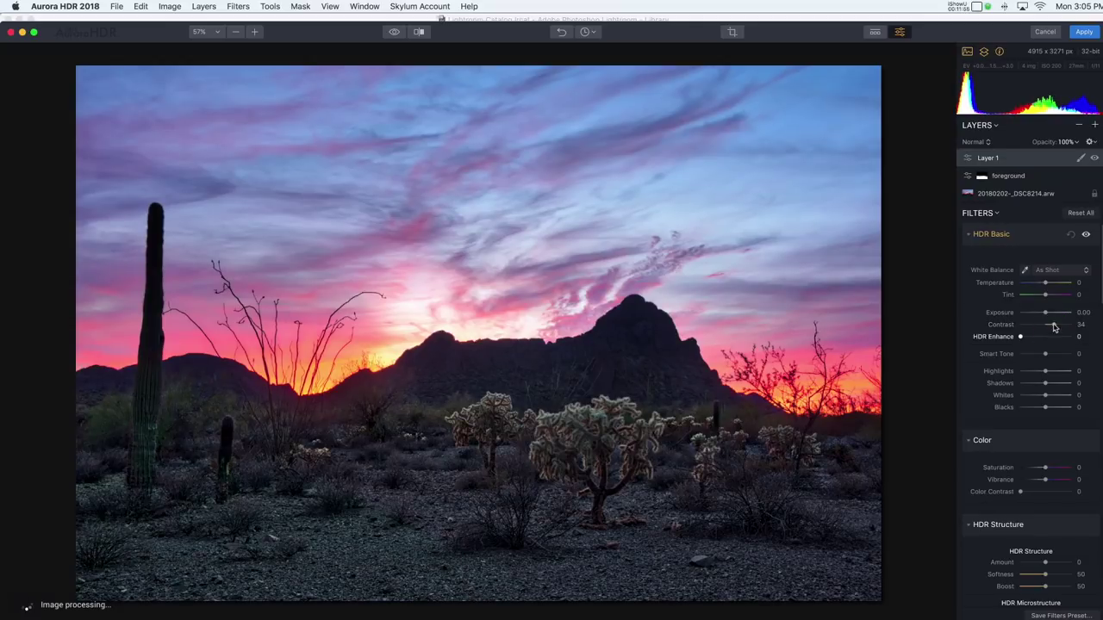
Step: Set the top layer's Color Vibrance to 6
{"action": "left_click_drag", "start_coordinate": [1098, 278], "coordinate": [1101, 284]}
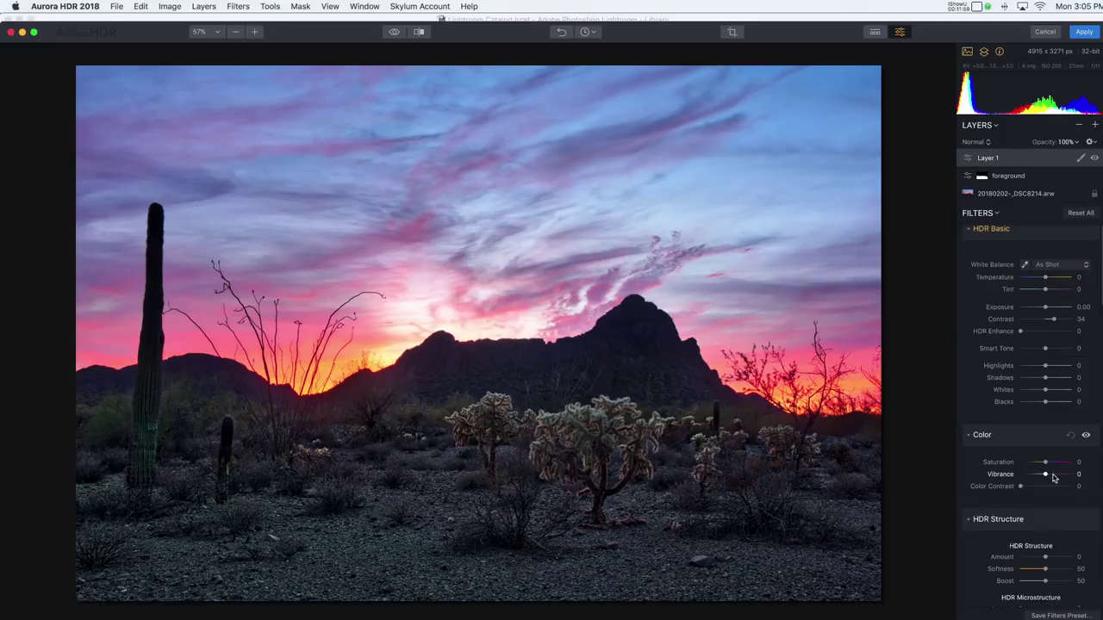
{"action": "left_click_drag", "start_coordinate": [1046, 478], "coordinate": [1047, 476]}
{"action": "left_click_drag", "start_coordinate": [1049, 477], "coordinate": [1049, 476]}
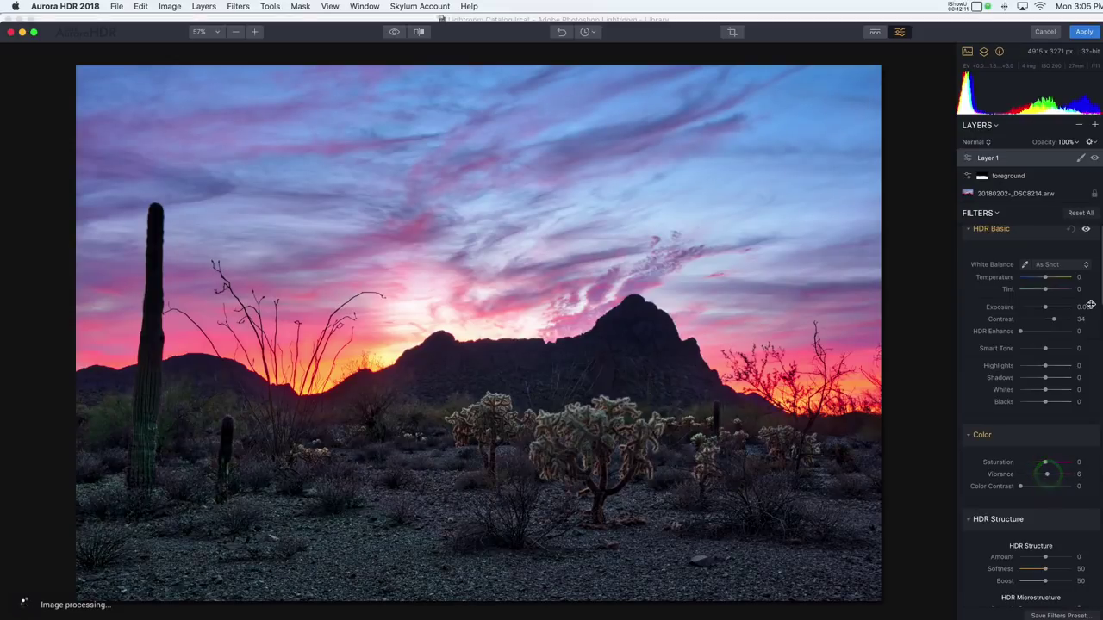
Step: Set the top layer's HDR Denoise to Amount 16, Smooth 129 and Boost 12, and compare the image with the filter off and on
{"action": "left_click_drag", "start_coordinate": [1100, 297], "coordinate": [1093, 366]}
{"action": "left_click_drag", "start_coordinate": [1021, 335], "coordinate": [1026, 359]}
{"action": "left_click", "coordinate": [1042, 345]}
{"action": "left_click", "coordinate": [1087, 308]}
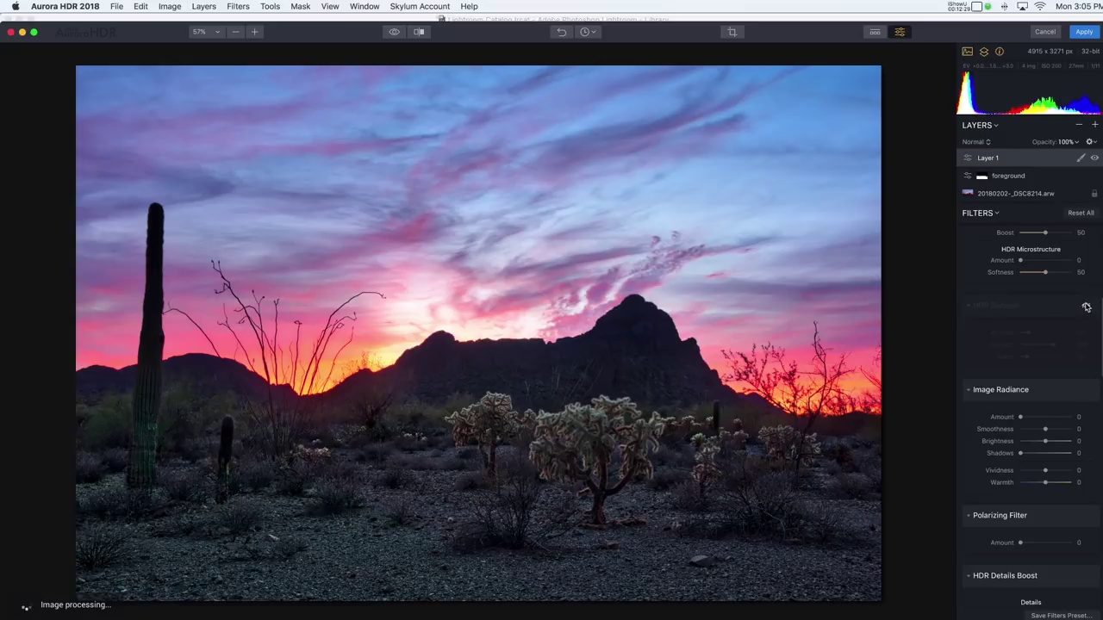
{"action": "left_click", "coordinate": [1086, 308]}
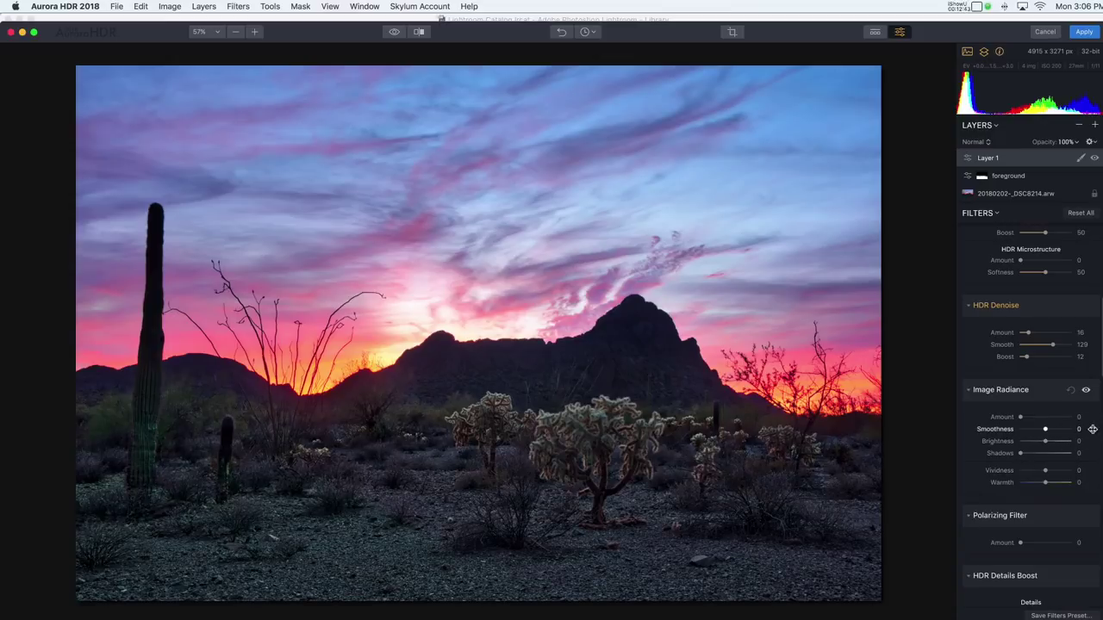
Step: Compare the image with the top adjustment layer hidden and shown
{"action": "left_click", "coordinate": [1100, 357]}
{"action": "left_click_drag", "start_coordinate": [1097, 367], "coordinate": [1097, 289]}
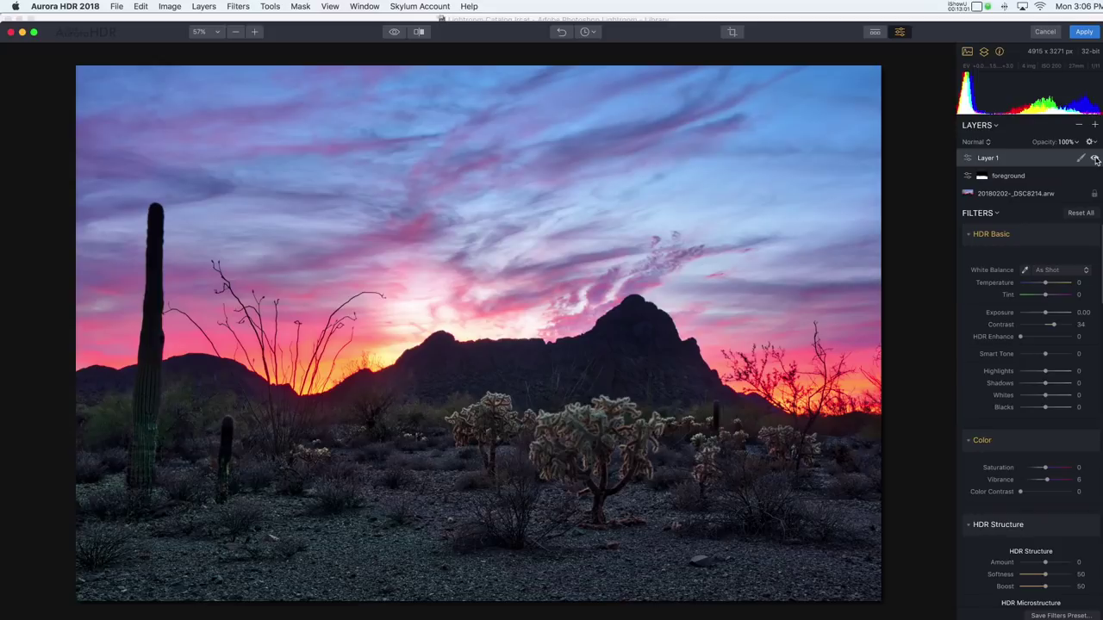
{"action": "left_click", "coordinate": [1093, 158]}
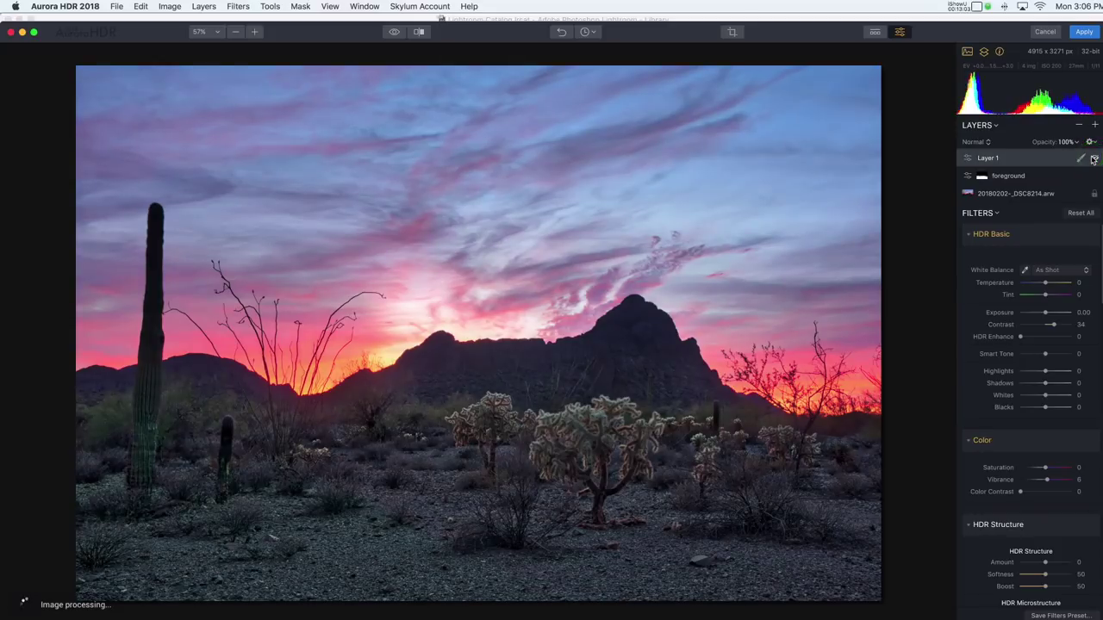
{"action": "left_click", "coordinate": [1093, 159]}
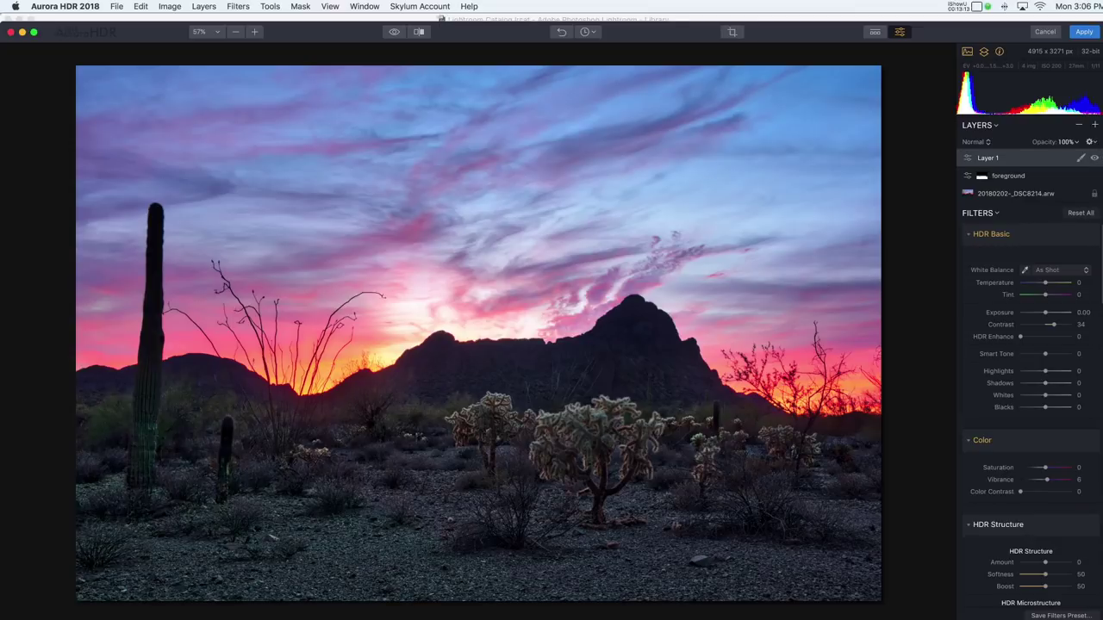
Step: Add a gradient mask to the top layer that keeps the sky and fades out across the mountains, with its upper edge near the peak
{"action": "left_click", "coordinate": [1081, 159]}
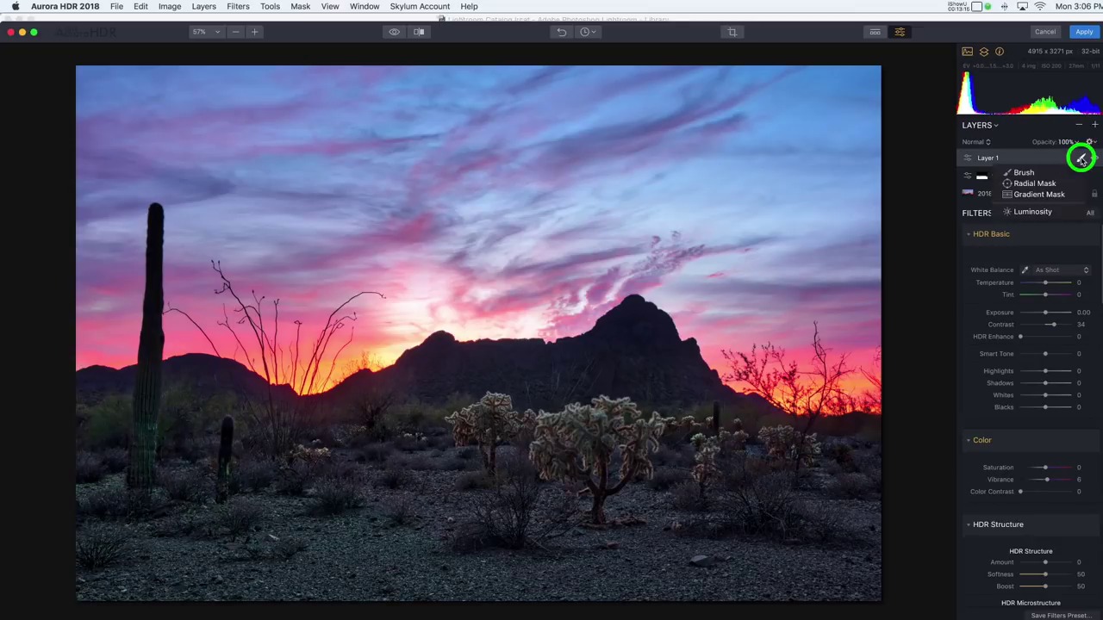
{"action": "left_click", "coordinate": [1040, 194]}
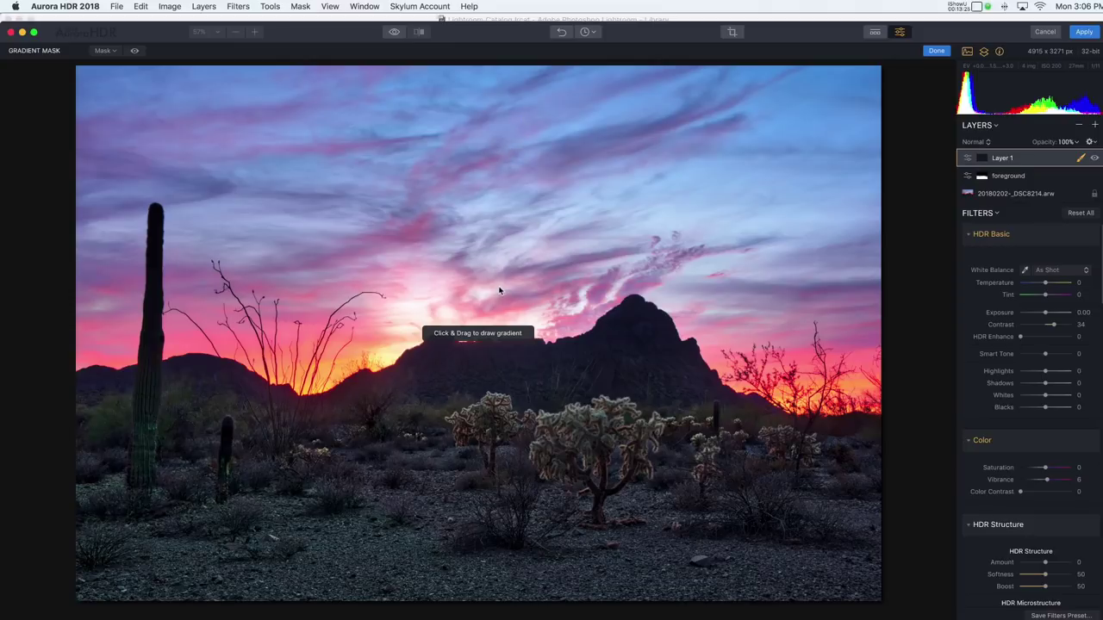
{"action": "left_click_drag", "start_coordinate": [498, 287], "coordinate": [483, 408]}
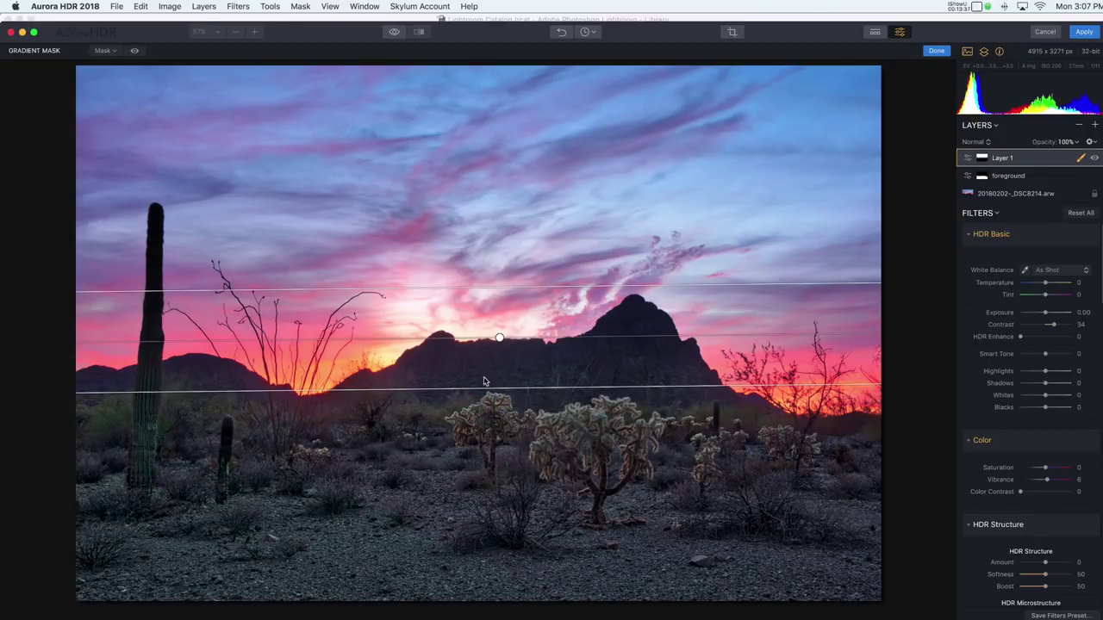
{"action": "left_click_drag", "start_coordinate": [508, 286], "coordinate": [502, 314]}
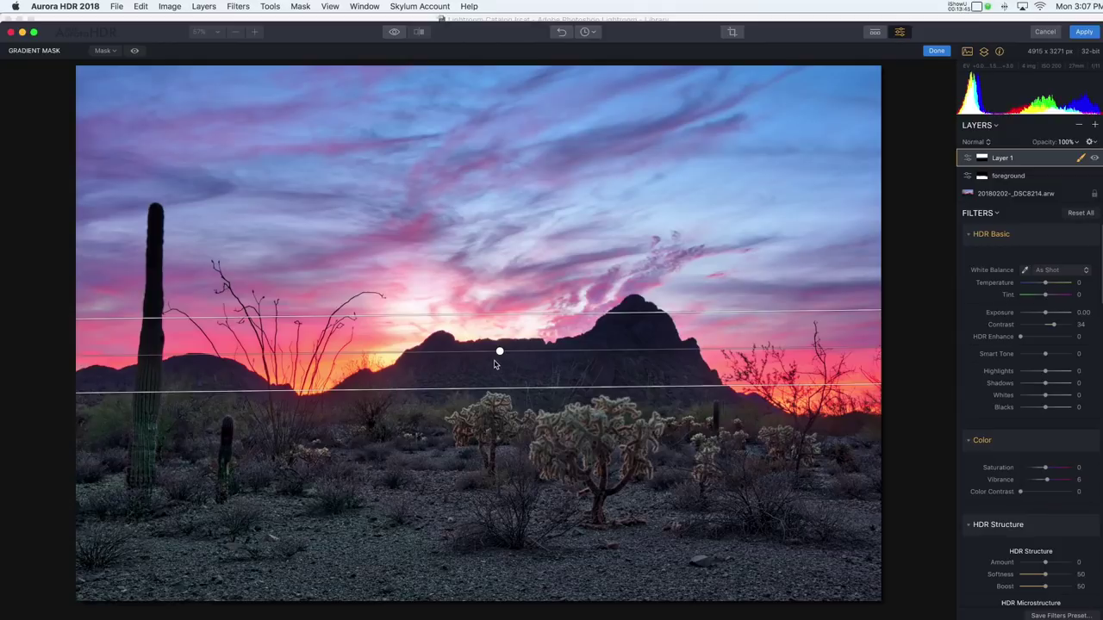
Step: Erase the top layer's mask over the mountains with the mask brush at size 80, using the mask overlay as a guide
{"action": "left_click_drag", "start_coordinate": [1077, 159], "coordinate": [1034, 172]}
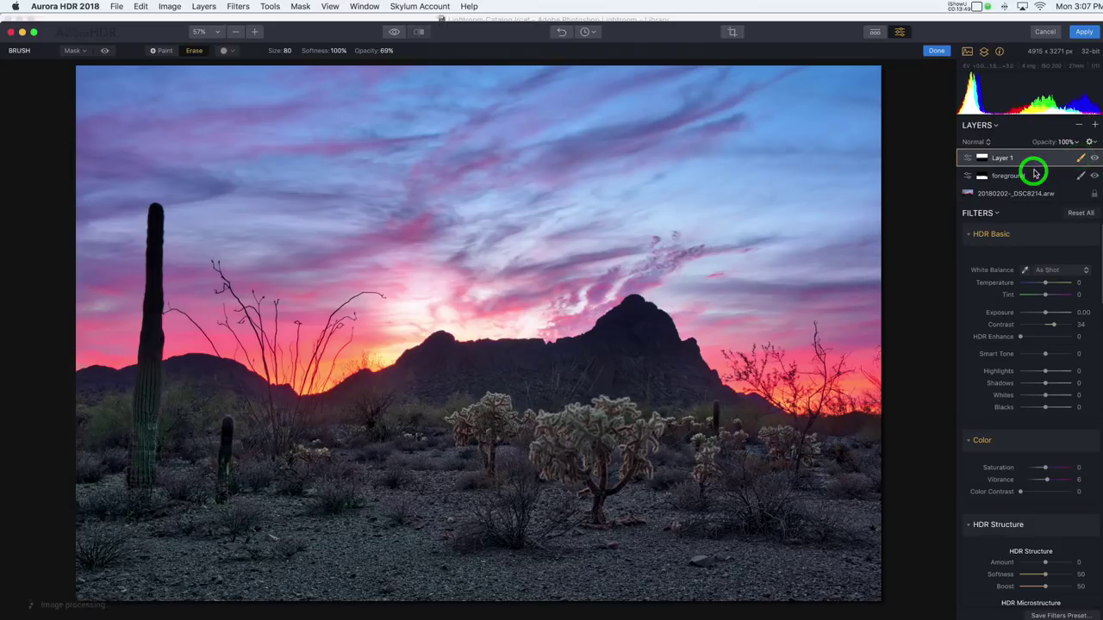
{"action": "left_click", "coordinate": [163, 51]}
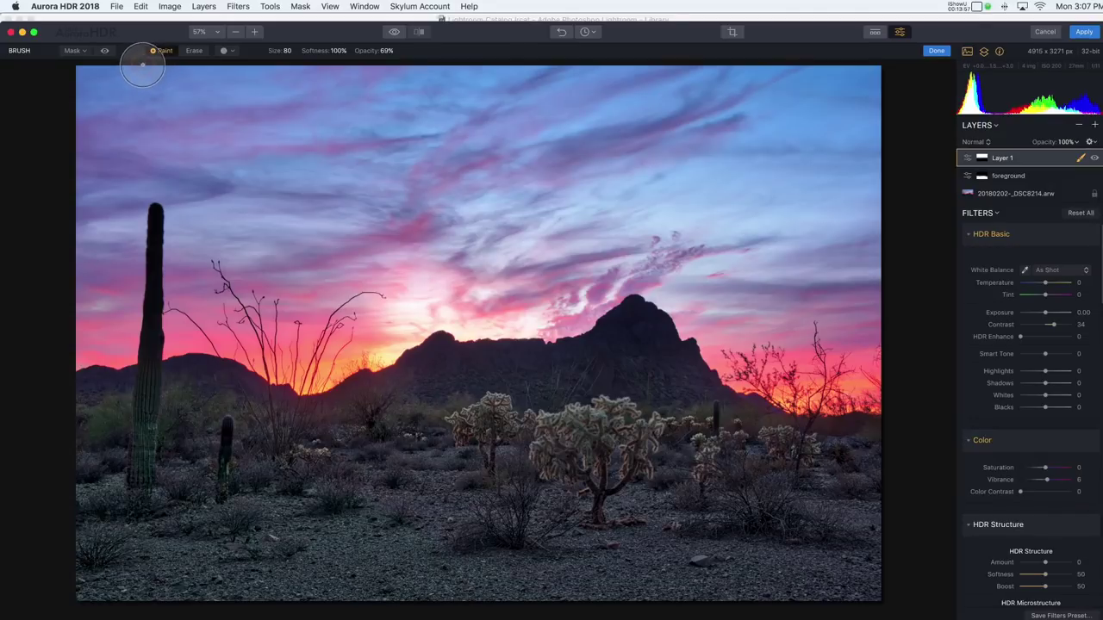
{"action": "left_click", "coordinate": [195, 51]}
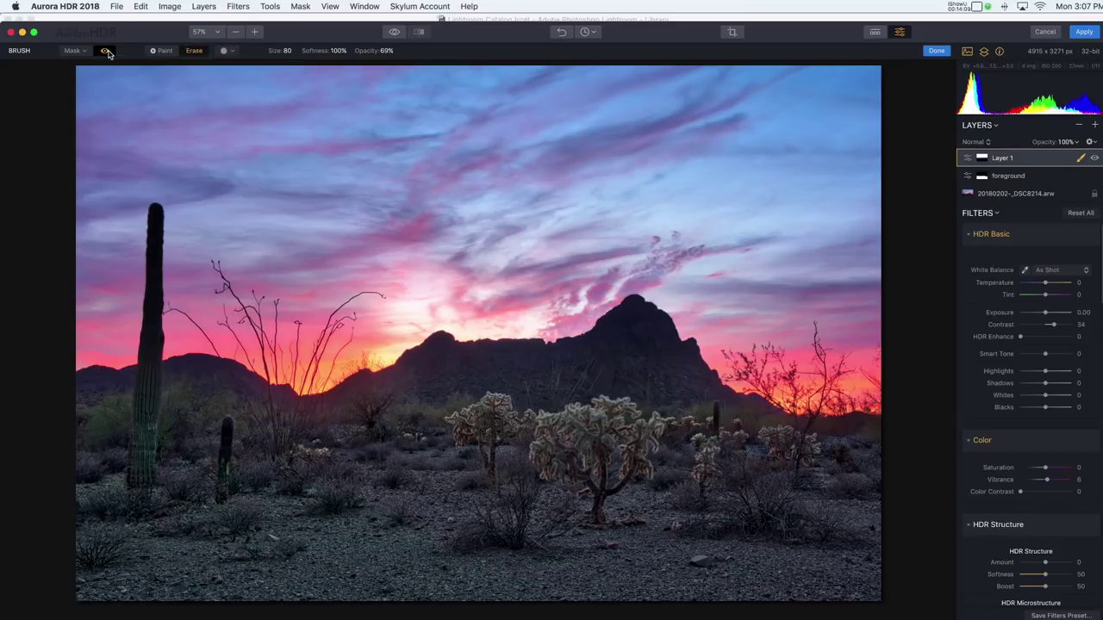
{"action": "left_click", "coordinate": [105, 51]}
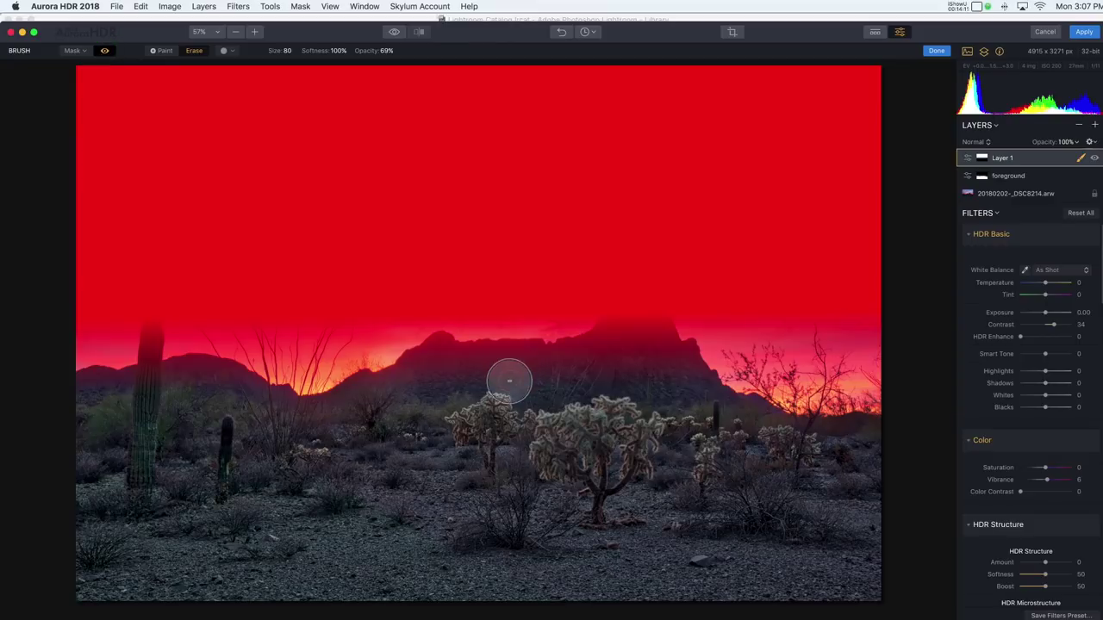
{"action": "mouse_move", "coordinate": [623, 310]}
{"action": "left_mouse_down"}
{"action": "mouse_move", "coordinate": [691, 368]}
{"action": "mouse_move", "coordinate": [638, 309]}
{"action": "mouse_move", "coordinate": [645, 288]}
{"action": "mouse_move", "coordinate": [594, 355]}
{"action": "mouse_move", "coordinate": [432, 377]}
{"action": "left_mouse_up"}
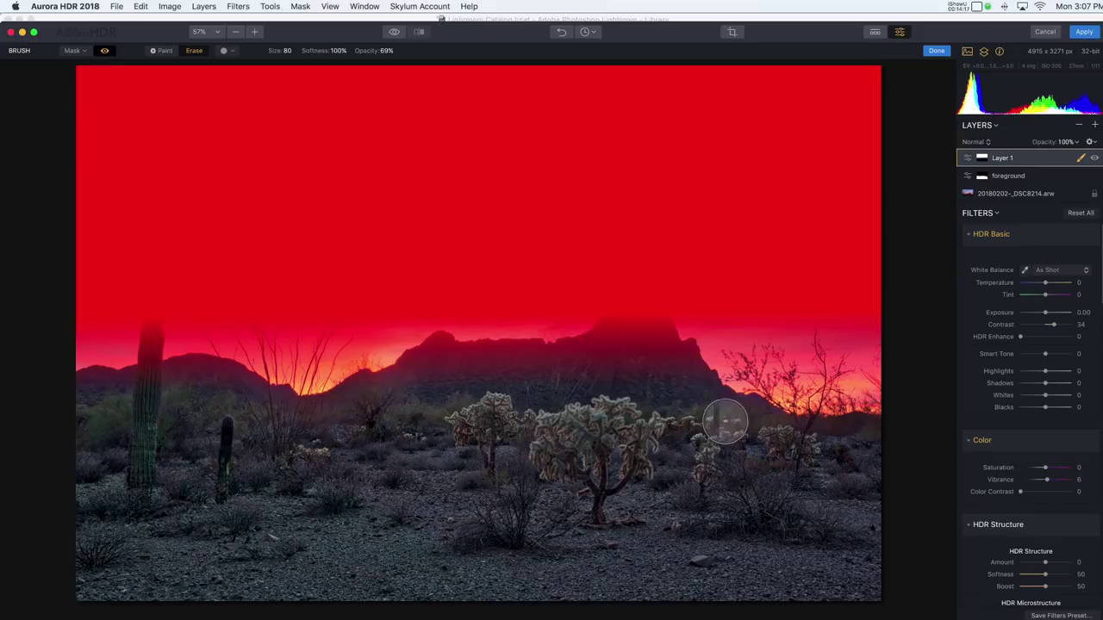
{"action": "mouse_move", "coordinate": [726, 413]}
{"action": "left_mouse_down"}
{"action": "mouse_move", "coordinate": [654, 362]}
{"action": "mouse_move", "coordinate": [663, 330]}
{"action": "mouse_move", "coordinate": [636, 327]}
{"action": "mouse_move", "coordinate": [643, 298]}
{"action": "mouse_move", "coordinate": [637, 357]}
{"action": "left_mouse_up"}
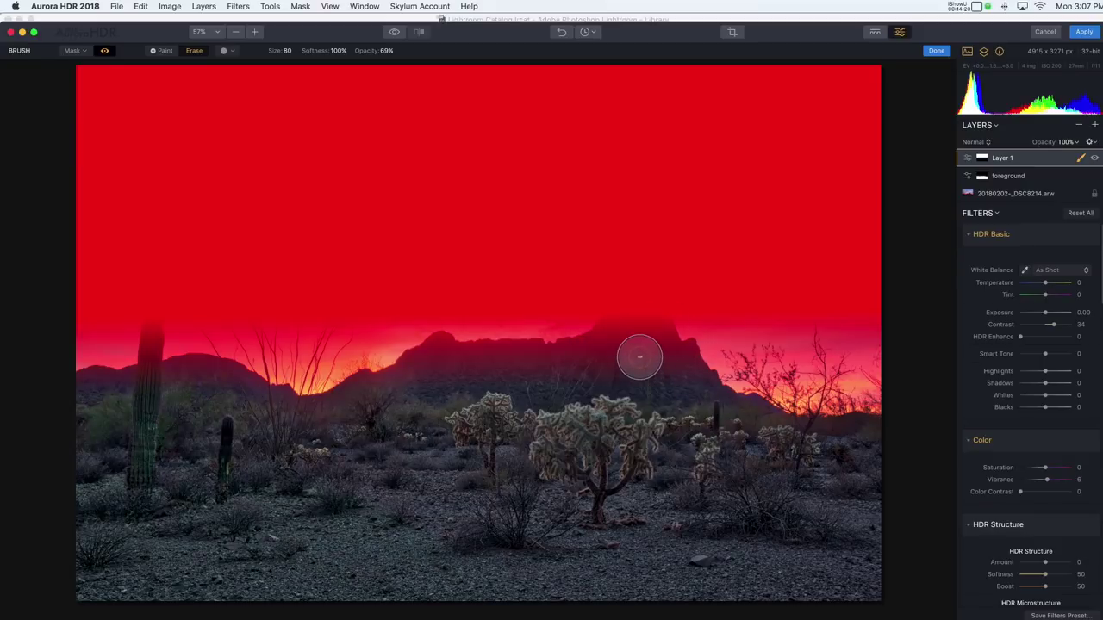
{"action": "left_click", "coordinate": [104, 51]}
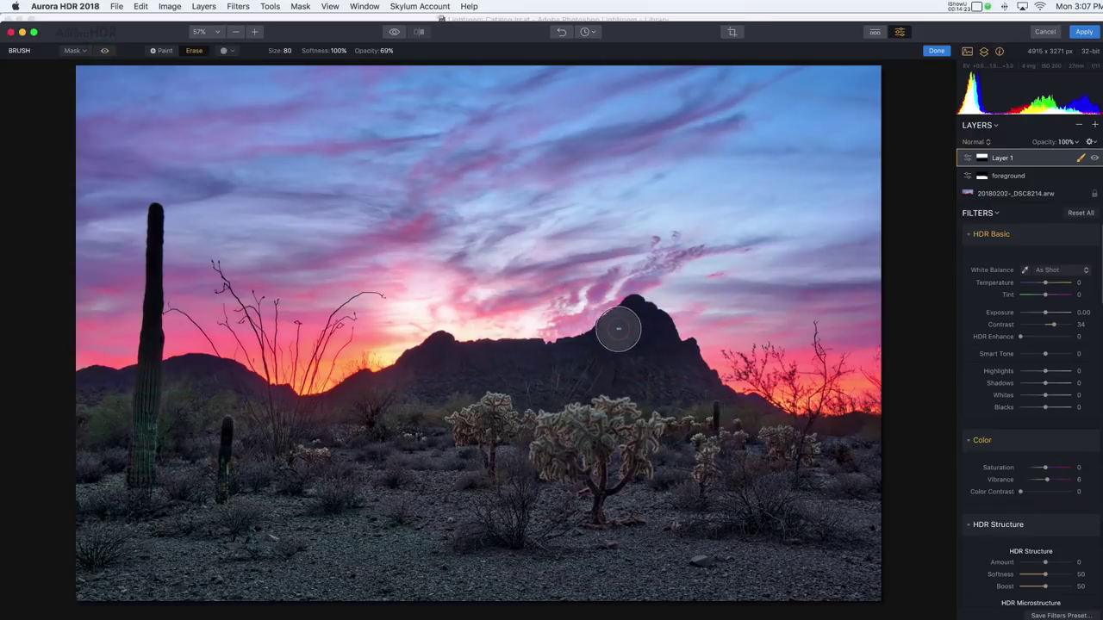
Step: Reduce the erasing brush size to 60 and erase the mask along the mountain slopes and horizon
{"action": "left_click", "coordinate": [287, 66]}
{"action": "mouse_move", "coordinate": [287, 67]}
{"action": "left_mouse_down"}
{"action": "mouse_move", "coordinate": [273, 61]}
{"action": "mouse_move", "coordinate": [342, 54]}
{"action": "left_mouse_up"}
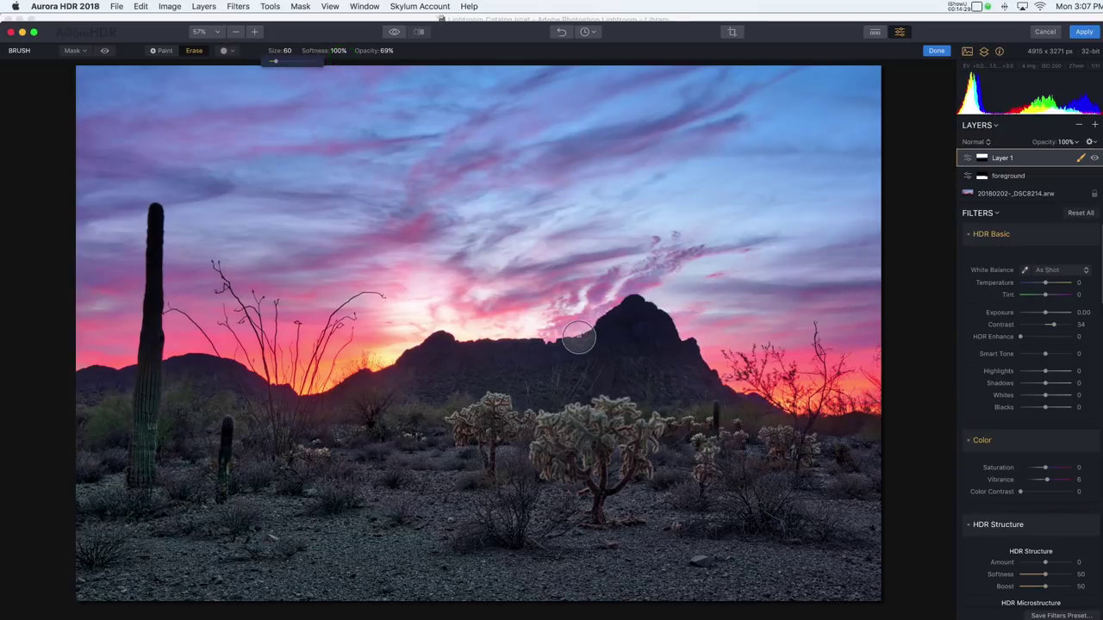
{"action": "mouse_move", "coordinate": [586, 343]}
{"action": "left_mouse_down"}
{"action": "mouse_move", "coordinate": [632, 314]}
{"action": "mouse_move", "coordinate": [669, 341]}
{"action": "mouse_move", "coordinate": [644, 310]}
{"action": "mouse_move", "coordinate": [691, 367]}
{"action": "mouse_move", "coordinate": [652, 318]}
{"action": "mouse_move", "coordinate": [617, 346]}
{"action": "mouse_move", "coordinate": [602, 333]}
{"action": "mouse_move", "coordinate": [631, 329]}
{"action": "mouse_move", "coordinate": [612, 354]}
{"action": "mouse_move", "coordinate": [459, 362]}
{"action": "mouse_move", "coordinate": [456, 350]}
{"action": "mouse_move", "coordinate": [430, 362]}
{"action": "mouse_move", "coordinate": [513, 377]}
{"action": "mouse_move", "coordinate": [643, 327]}
{"action": "mouse_move", "coordinate": [689, 387]}
{"action": "left_mouse_up"}
{"action": "mouse_move", "coordinate": [146, 379]}
{"action": "left_mouse_down"}
{"action": "mouse_move", "coordinate": [126, 384]}
{"action": "mouse_move", "coordinate": [219, 379]}
{"action": "mouse_move", "coordinate": [342, 419]}
{"action": "mouse_move", "coordinate": [324, 417]}
{"action": "left_mouse_up"}
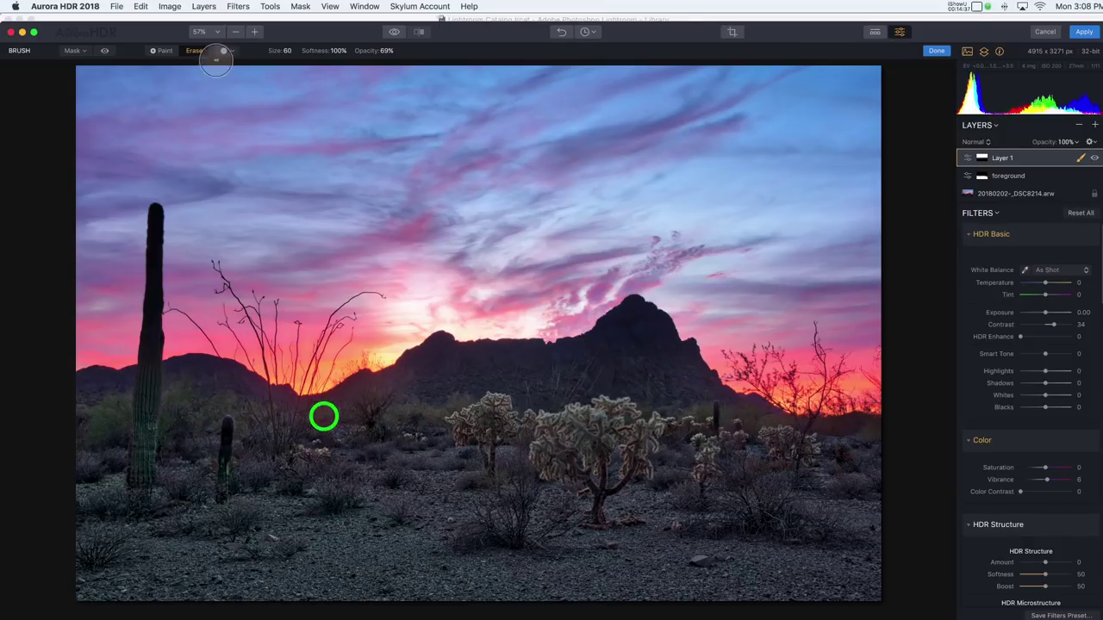
Step: Display the mask overlay, erase the remaining mask over the mountain ridge and peak, and hide the overlay
{"action": "left_click", "coordinate": [105, 50]}
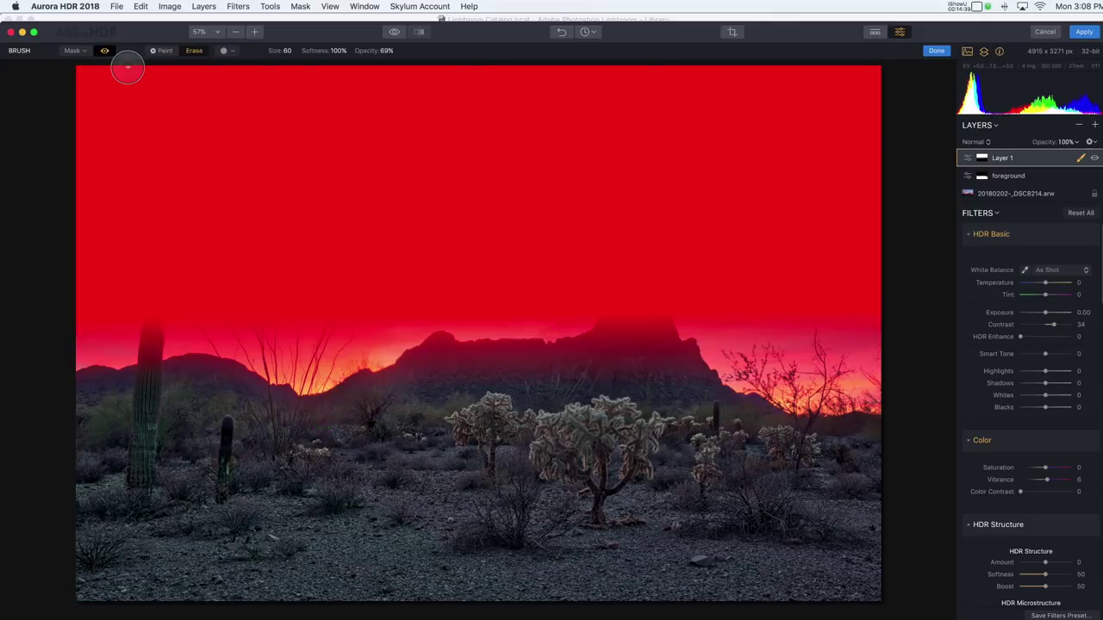
{"action": "mouse_move", "coordinate": [261, 395]}
{"action": "left_mouse_down"}
{"action": "mouse_move", "coordinate": [209, 367]}
{"action": "mouse_move", "coordinate": [146, 379]}
{"action": "mouse_move", "coordinate": [420, 377]}
{"action": "mouse_move", "coordinate": [640, 294]}
{"action": "mouse_move", "coordinate": [603, 339]}
{"action": "mouse_move", "coordinate": [628, 331]}
{"action": "mouse_move", "coordinate": [620, 348]}
{"action": "mouse_move", "coordinate": [658, 333]}
{"action": "mouse_move", "coordinate": [661, 356]}
{"action": "mouse_move", "coordinate": [657, 348]}
{"action": "mouse_move", "coordinate": [692, 365]}
{"action": "mouse_move", "coordinate": [490, 370]}
{"action": "mouse_move", "coordinate": [443, 363]}
{"action": "mouse_move", "coordinate": [482, 361]}
{"action": "mouse_move", "coordinate": [452, 354]}
{"action": "mouse_move", "coordinate": [397, 390]}
{"action": "mouse_move", "coordinate": [620, 345]}
{"action": "mouse_move", "coordinate": [632, 329]}
{"action": "mouse_move", "coordinate": [708, 408]}
{"action": "mouse_move", "coordinate": [615, 384]}
{"action": "mouse_move", "coordinate": [633, 404]}
{"action": "left_mouse_up"}
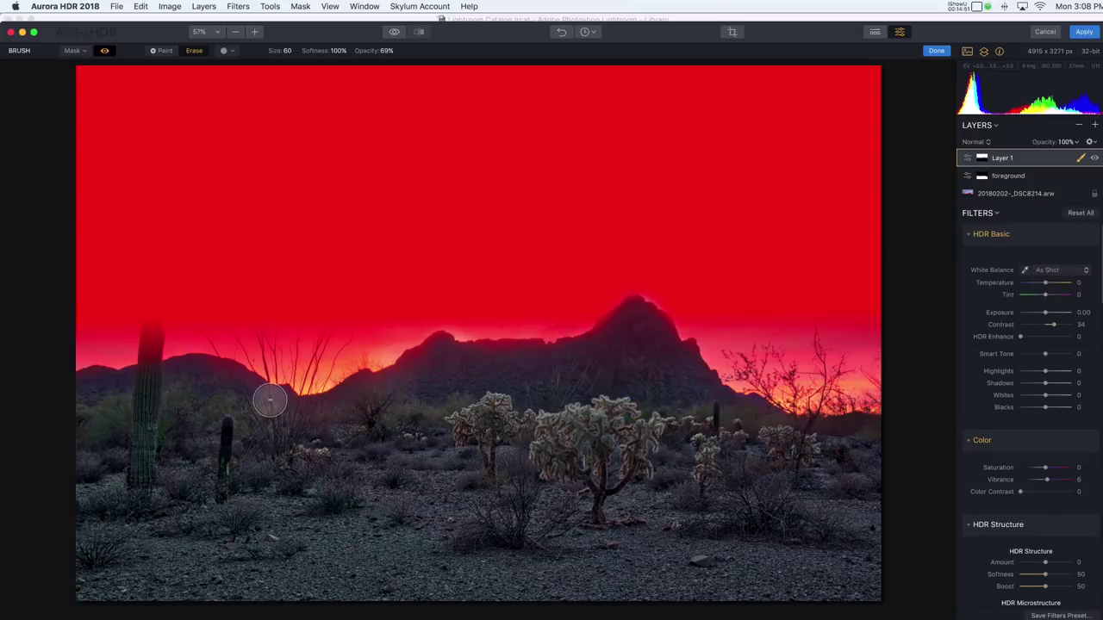
{"action": "left_click", "coordinate": [622, 317]}
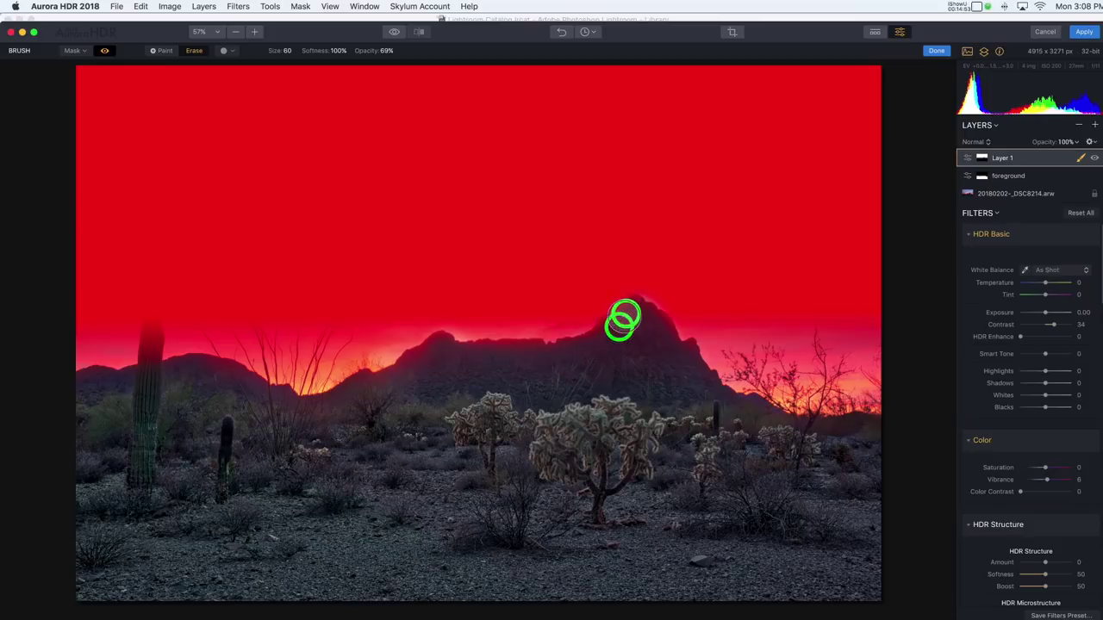
{"action": "left_click", "coordinate": [658, 332]}
{"action": "left_click", "coordinate": [105, 51]}
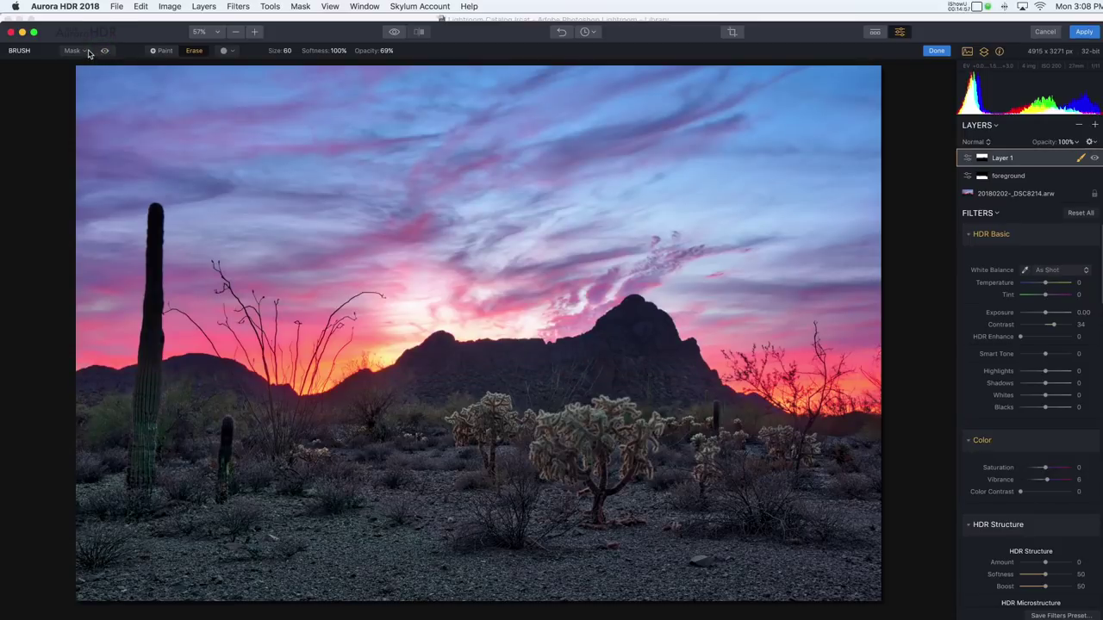
Step: Rename the masked top layer "sky"
{"action": "double_click", "coordinate": [1002, 160]}
{"action": "type", "text": "sky"}
Step: Compare the image with the sky layer and the foreground layer each hidden and shown
{"action": "left_click", "coordinate": [1095, 160]}
{"action": "left_click", "coordinate": [1094, 159]}
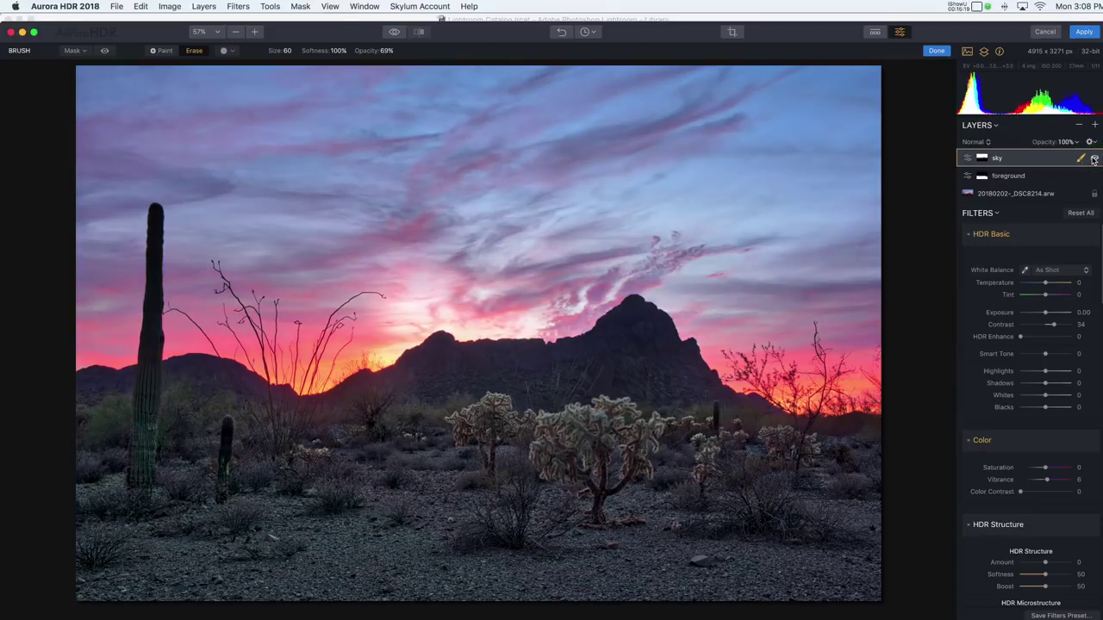
{"action": "left_click", "coordinate": [1095, 159]}
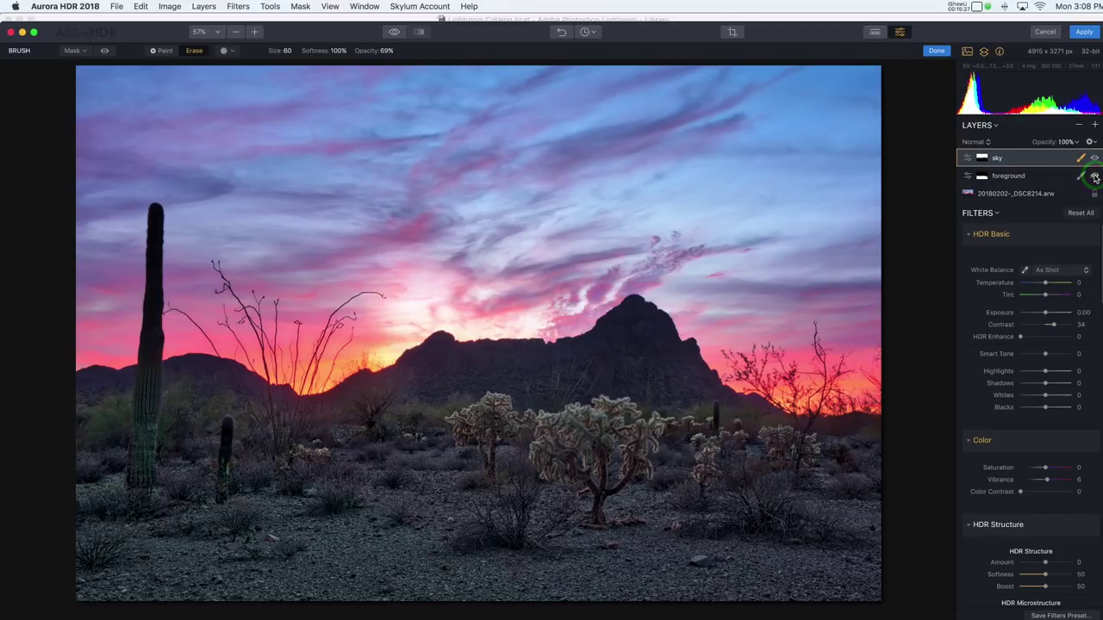
{"action": "left_click", "coordinate": [1095, 177]}
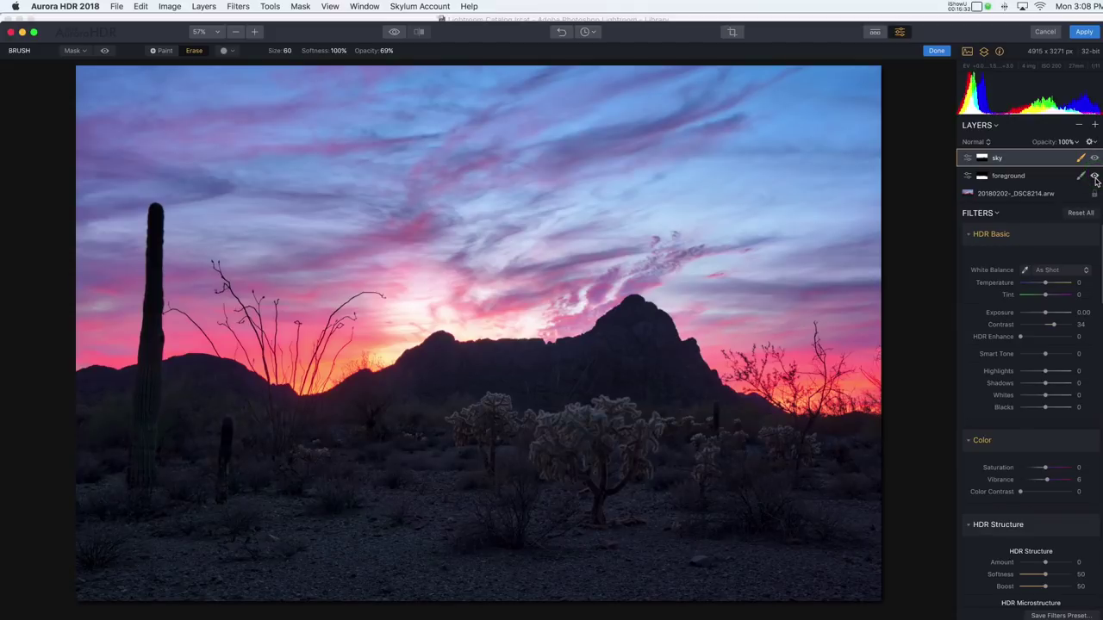
{"action": "left_click", "coordinate": [1095, 177]}
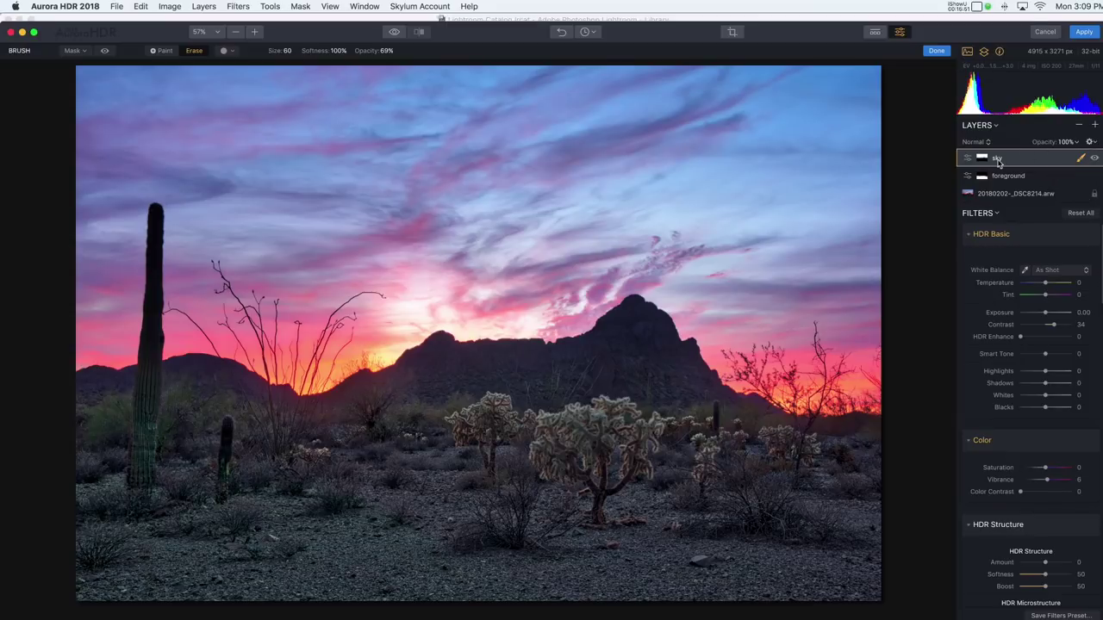
Step: Add a new adjustment layer above the sky layer and set its Image Radiance Amount to 34
{"action": "left_click", "coordinate": [1095, 126]}
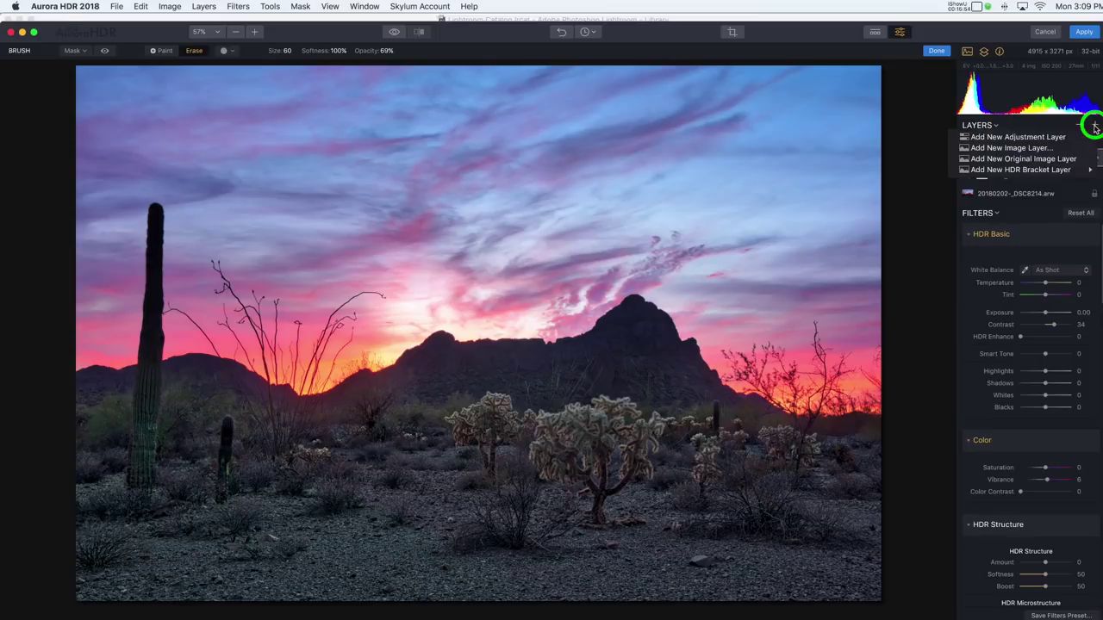
{"action": "left_click", "coordinate": [1025, 138]}
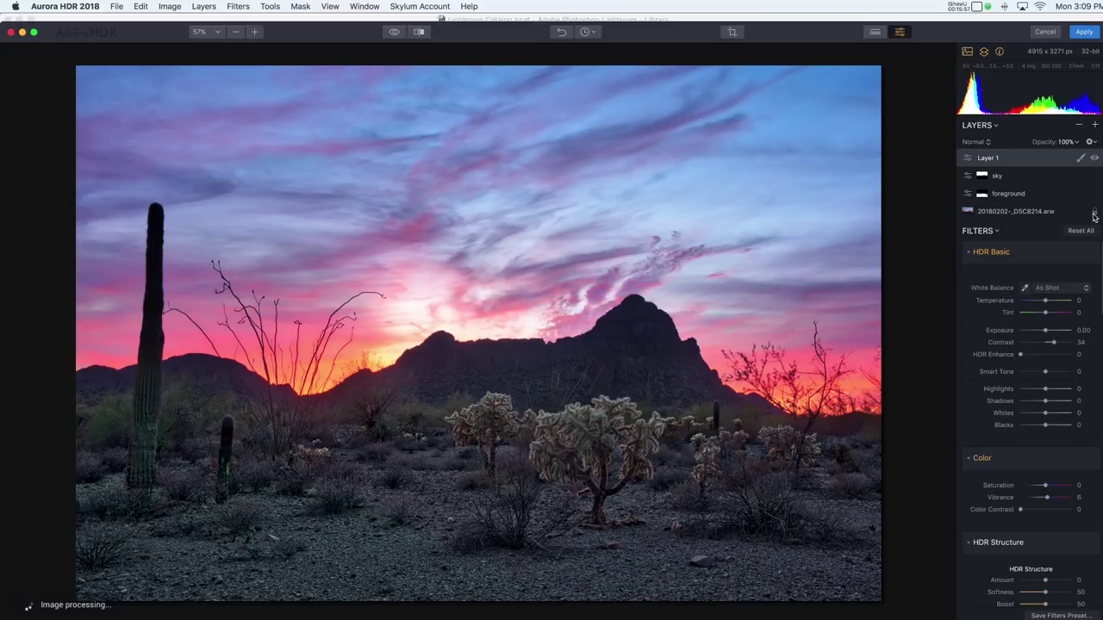
{"action": "left_click_drag", "start_coordinate": [1101, 281], "coordinate": [1078, 372]}
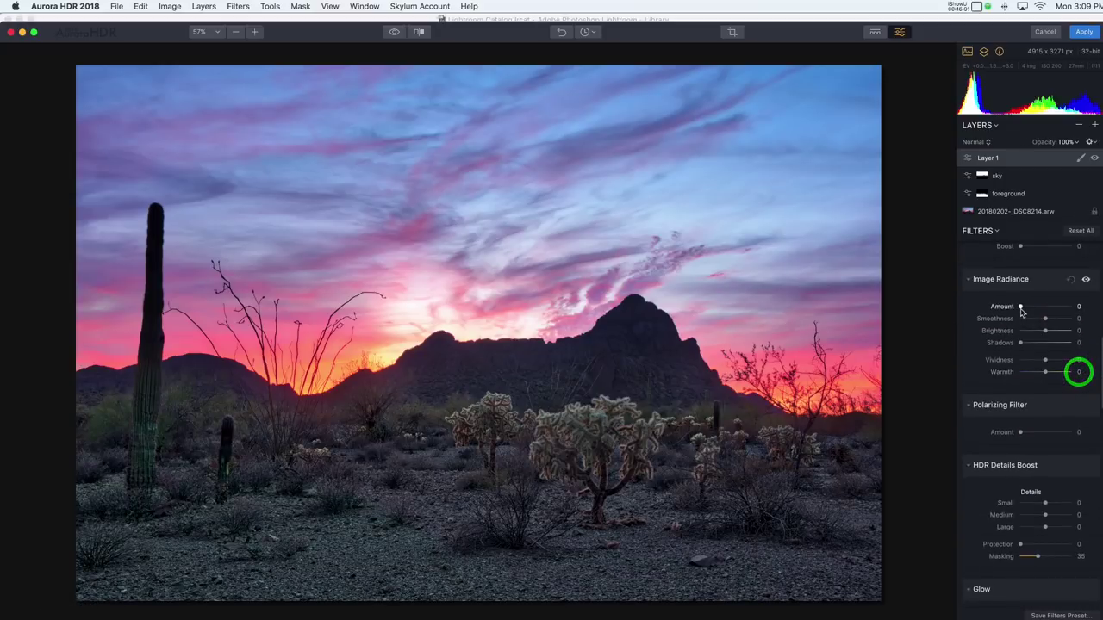
{"action": "left_click_drag", "start_coordinate": [1020, 306], "coordinate": [1037, 307]}
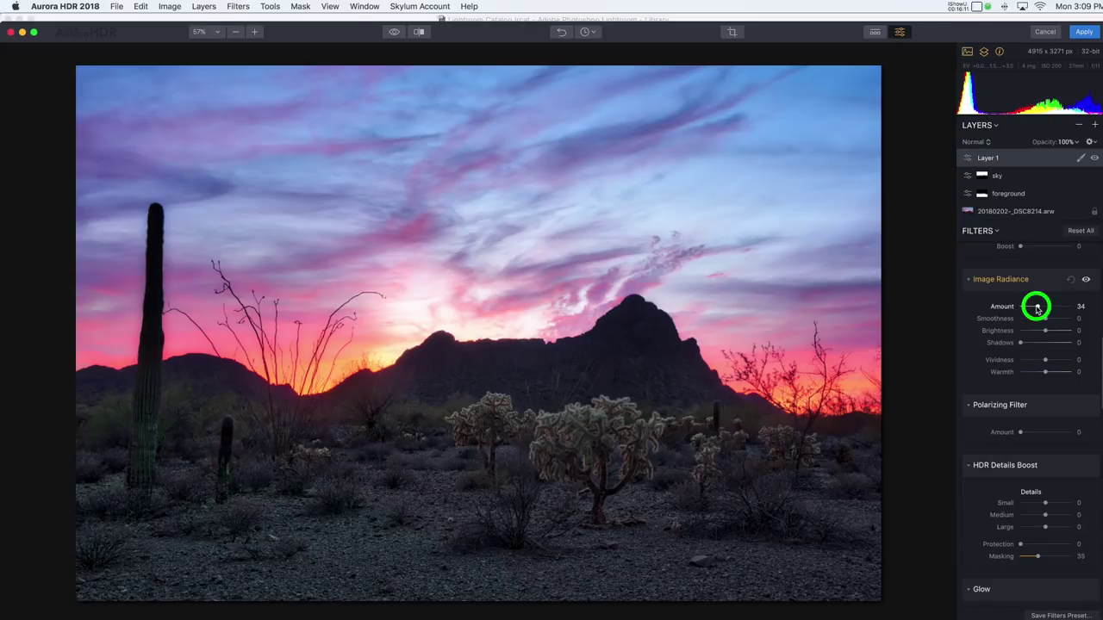
{"action": "left_click_drag", "start_coordinate": [1036, 308], "coordinate": [1037, 309]}
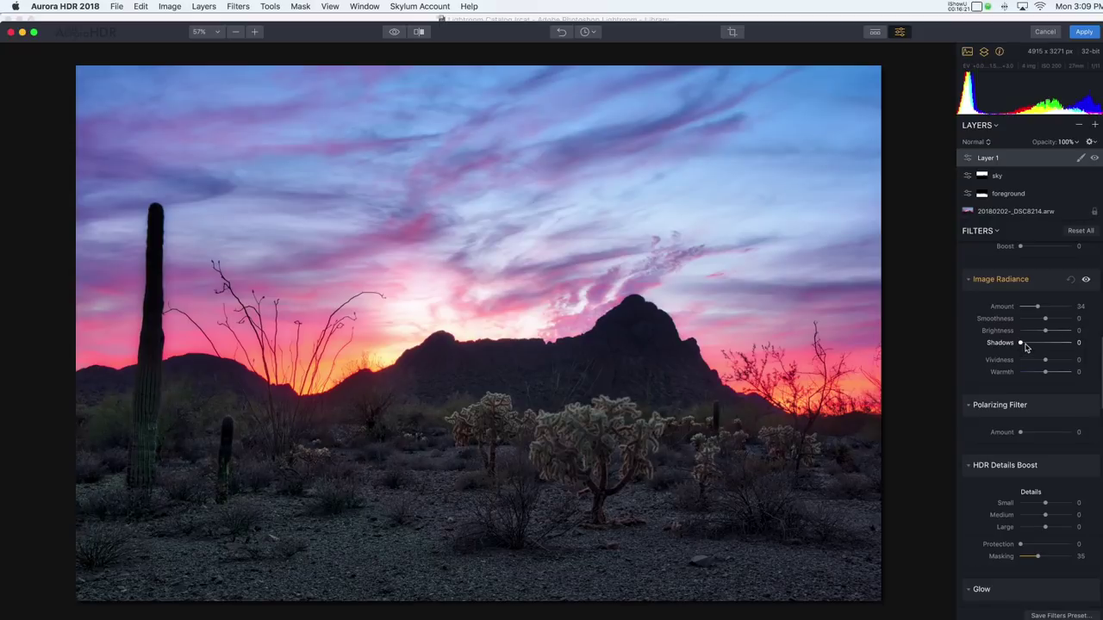
Step: Set the Image Radiance Shadows to 48 and compare the image with the filter disabled and enabled
{"action": "left_click_drag", "start_coordinate": [1020, 344], "coordinate": [1045, 344]}
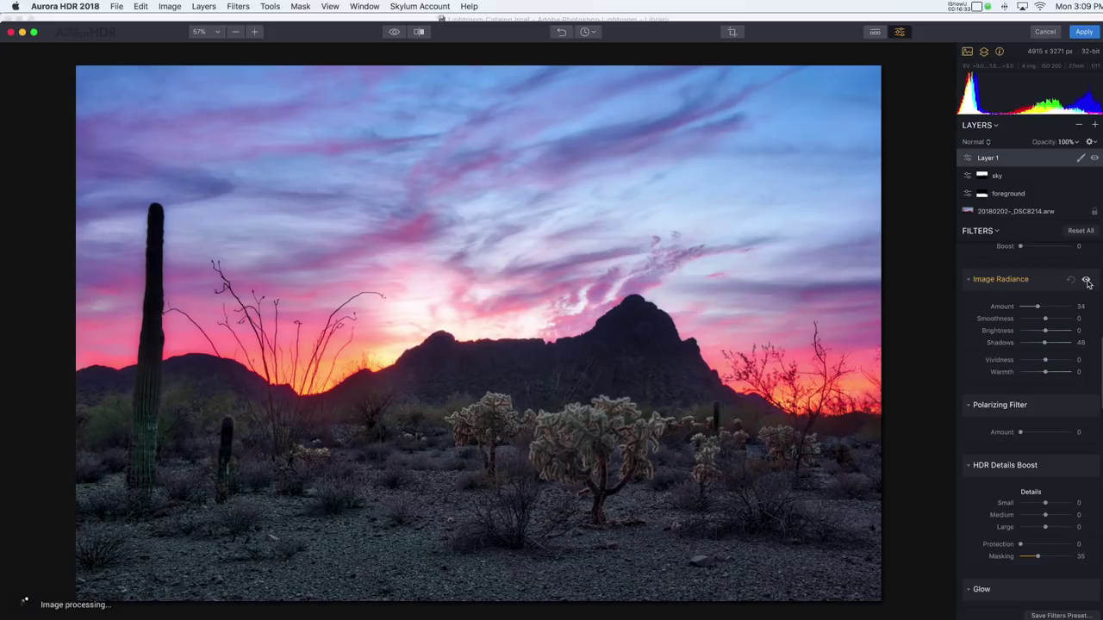
{"action": "left_click", "coordinate": [1086, 282]}
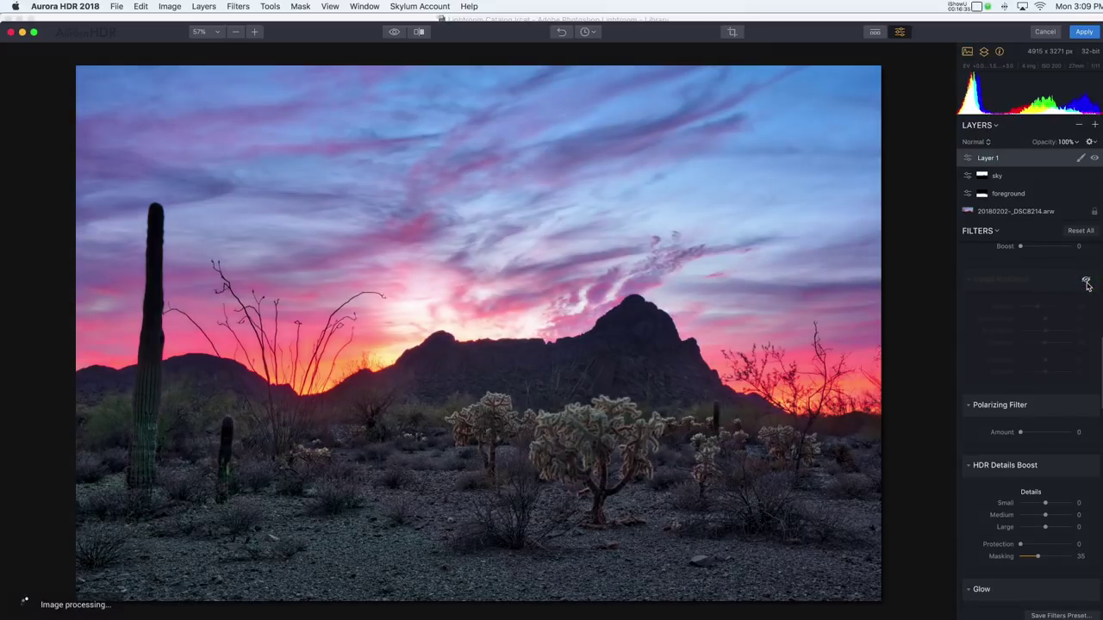
{"action": "left_click", "coordinate": [1087, 283]}
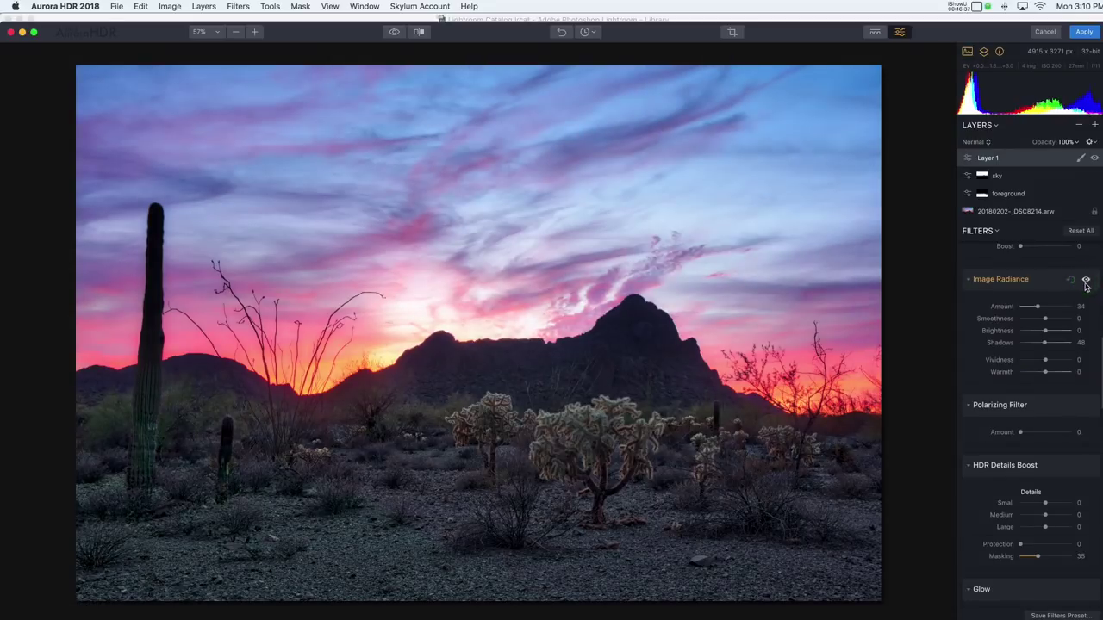
{"action": "left_click", "coordinate": [1087, 282]}
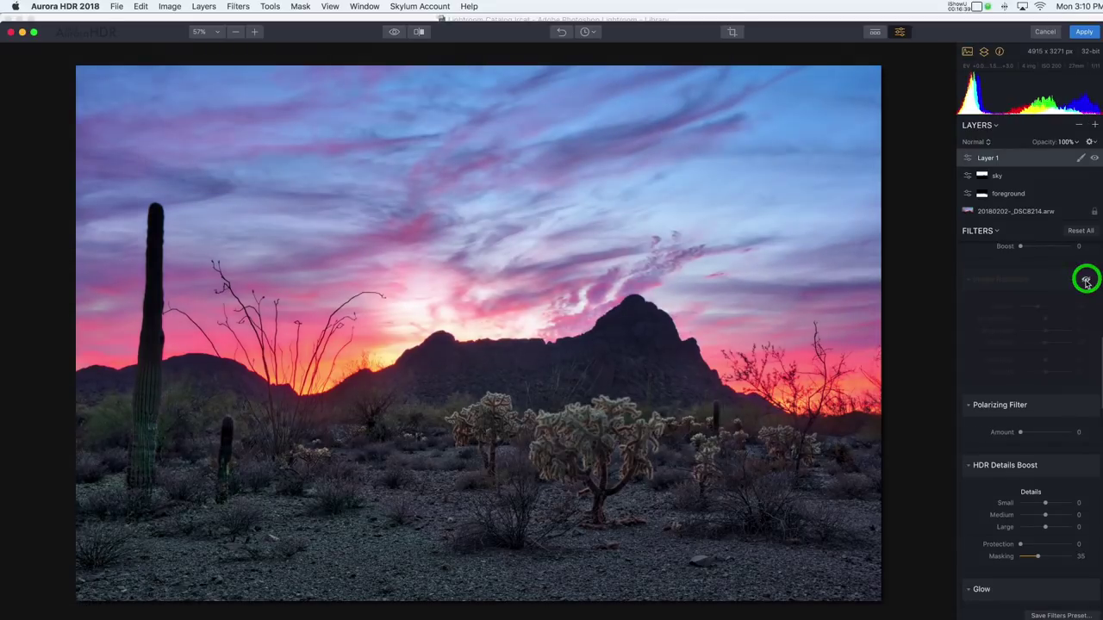
{"action": "left_click", "coordinate": [1086, 281]}
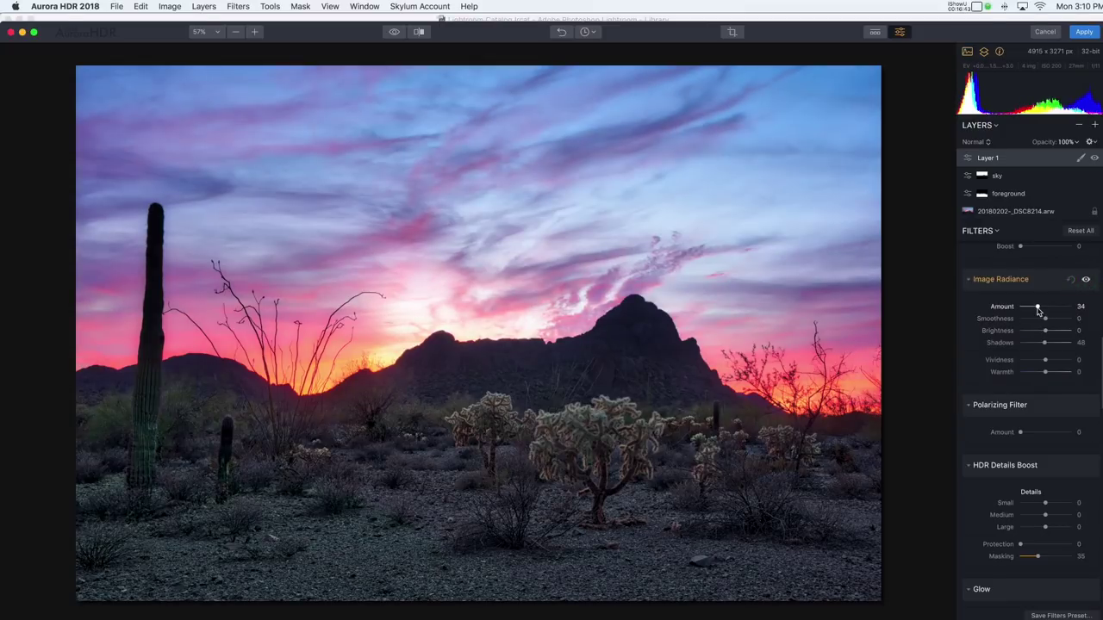
Step: Reduce the Image Radiance Amount to 27 and compare the image with the filter disabled and enabled
{"action": "left_click_drag", "start_coordinate": [1038, 307], "coordinate": [1032, 308]}
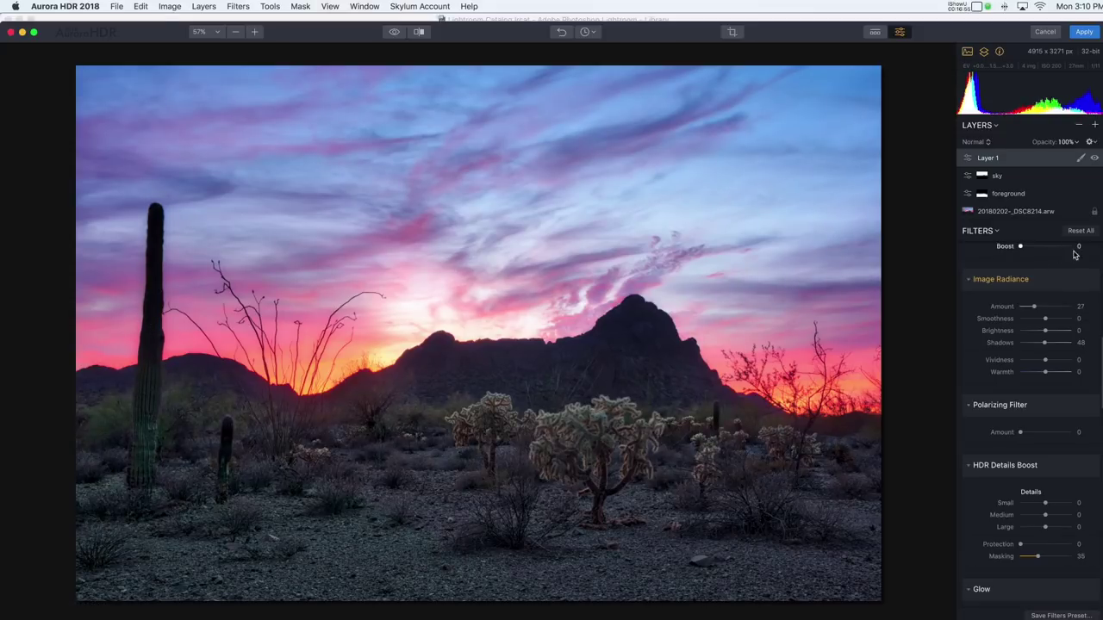
{"action": "mouse_move", "coordinate": [1086, 284]}
{"action": "left_click", "coordinate": [1087, 281]}
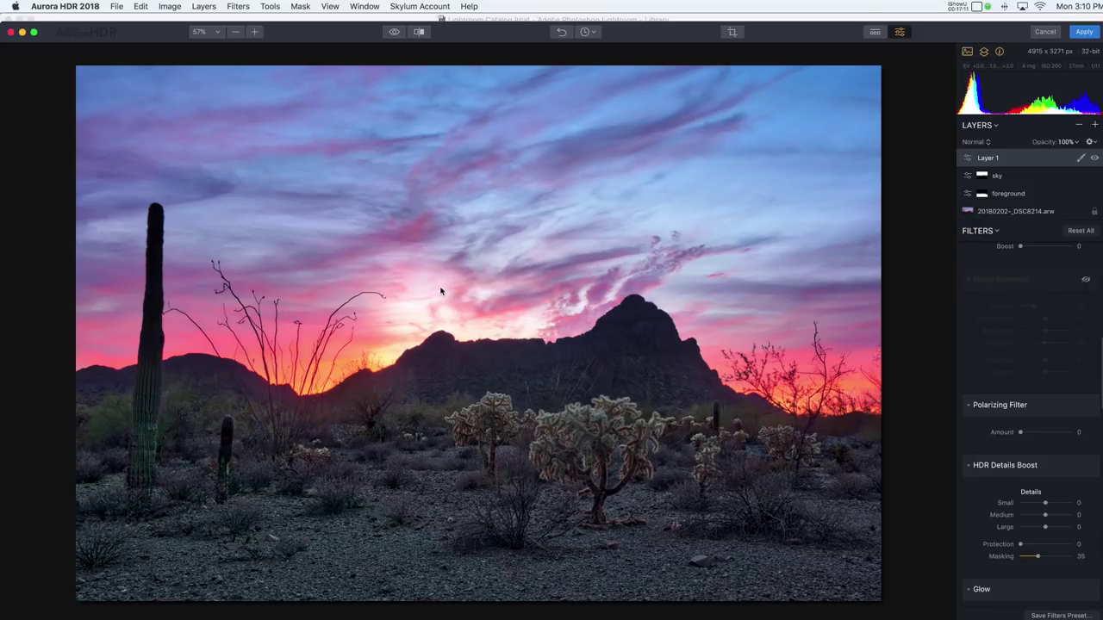
{"action": "left_click", "coordinate": [1086, 280]}
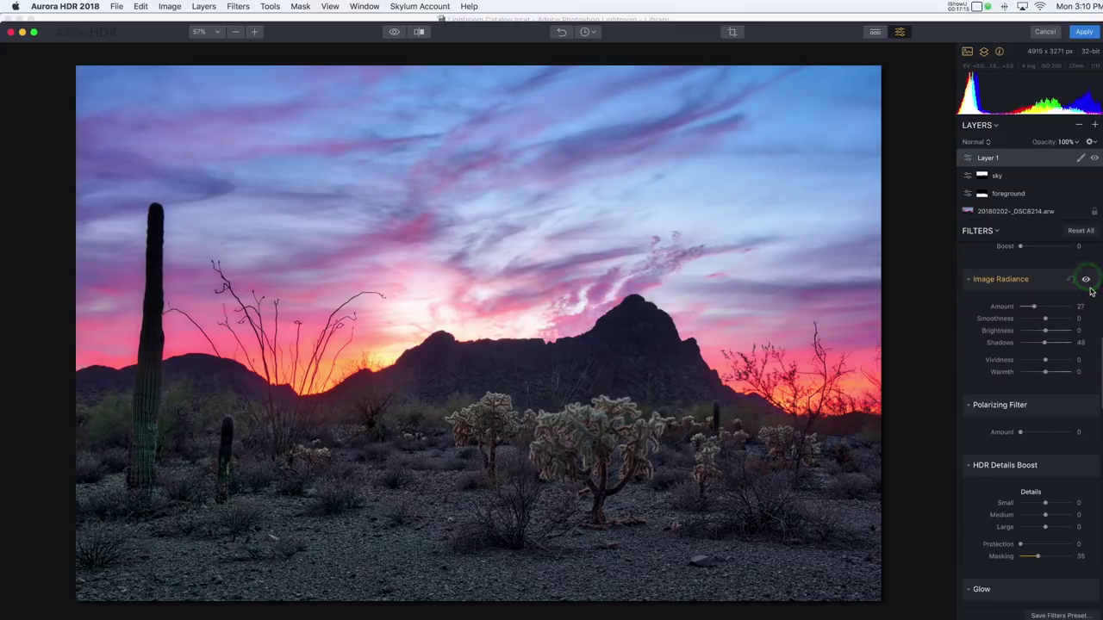
{"action": "left_click", "coordinate": [1041, 282]}
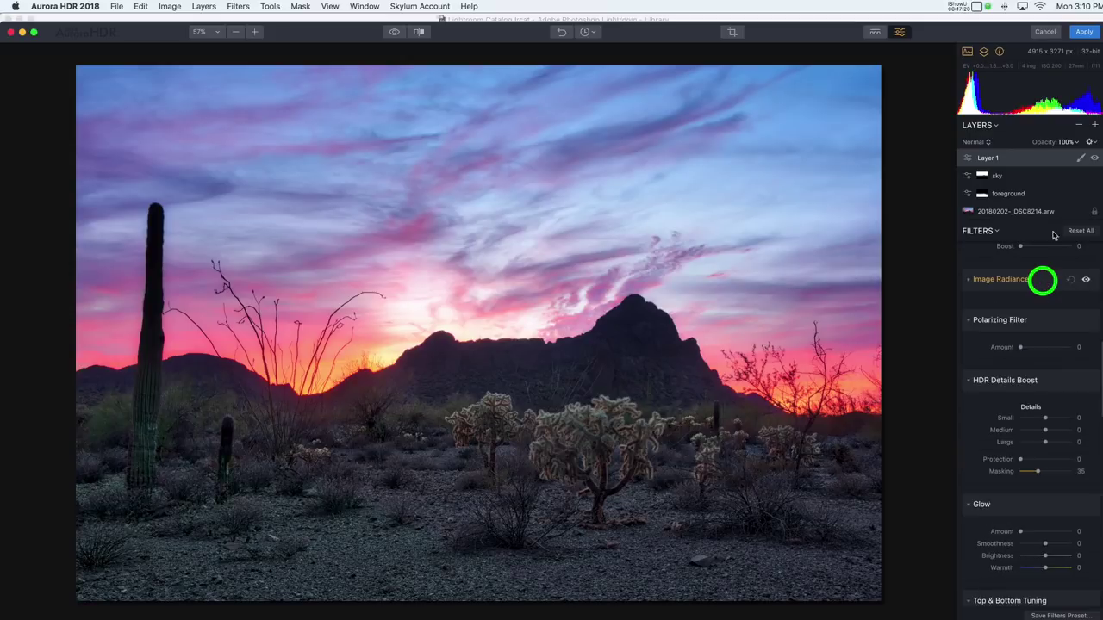
{"action": "left_click", "coordinate": [968, 284]}
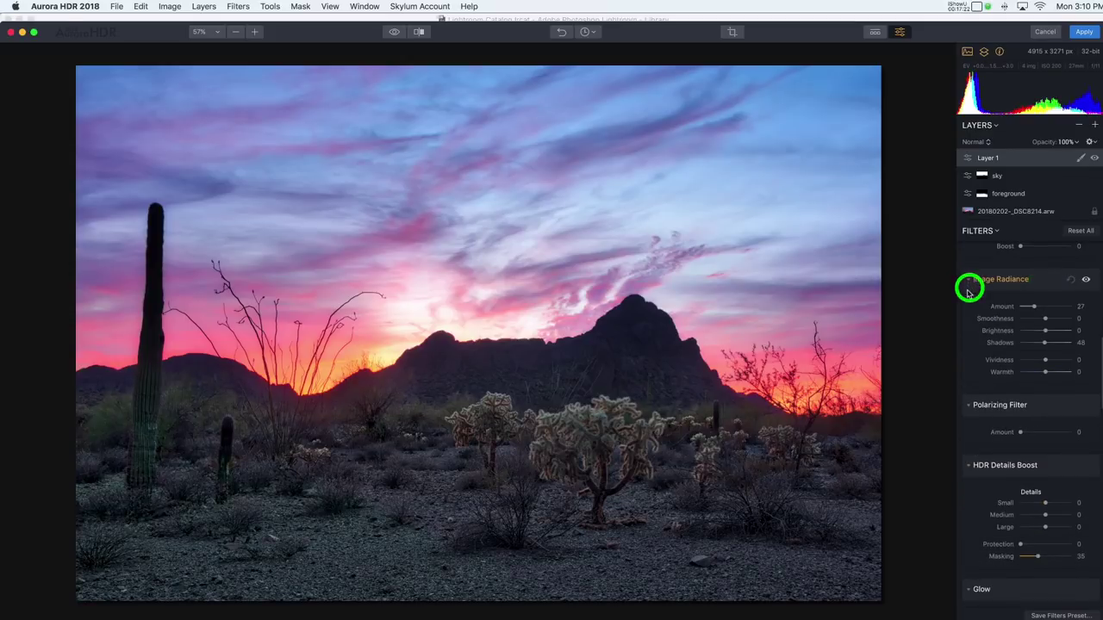
Step: Start a brush mask on the top layer in Erase mode with size 54 and softness 70%
{"action": "left_click", "coordinate": [1080, 159]}
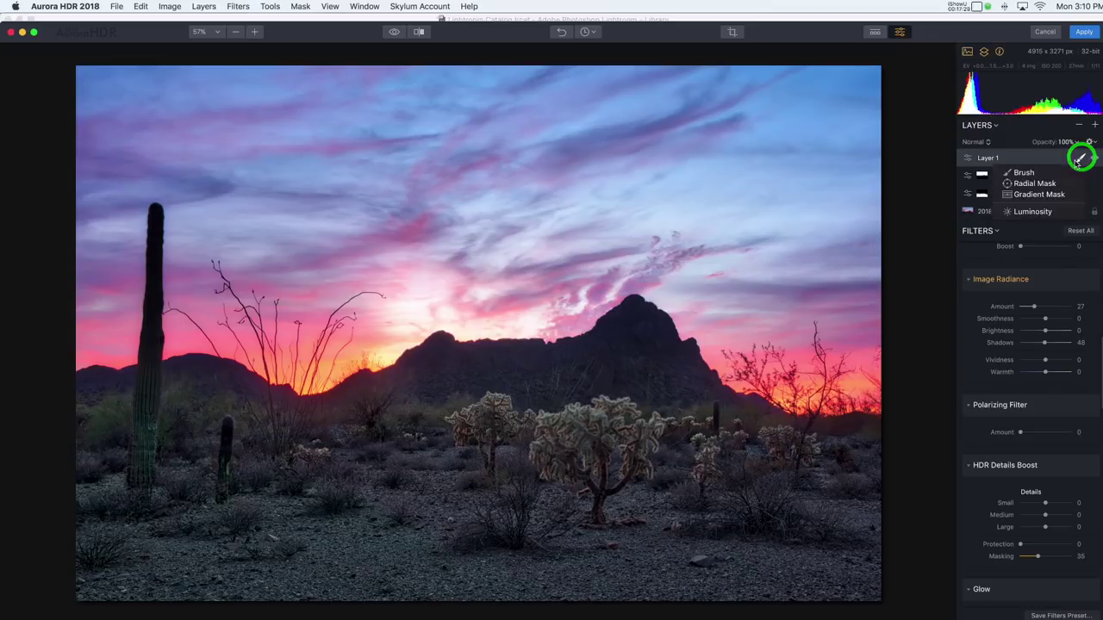
{"action": "left_click", "coordinate": [1038, 175]}
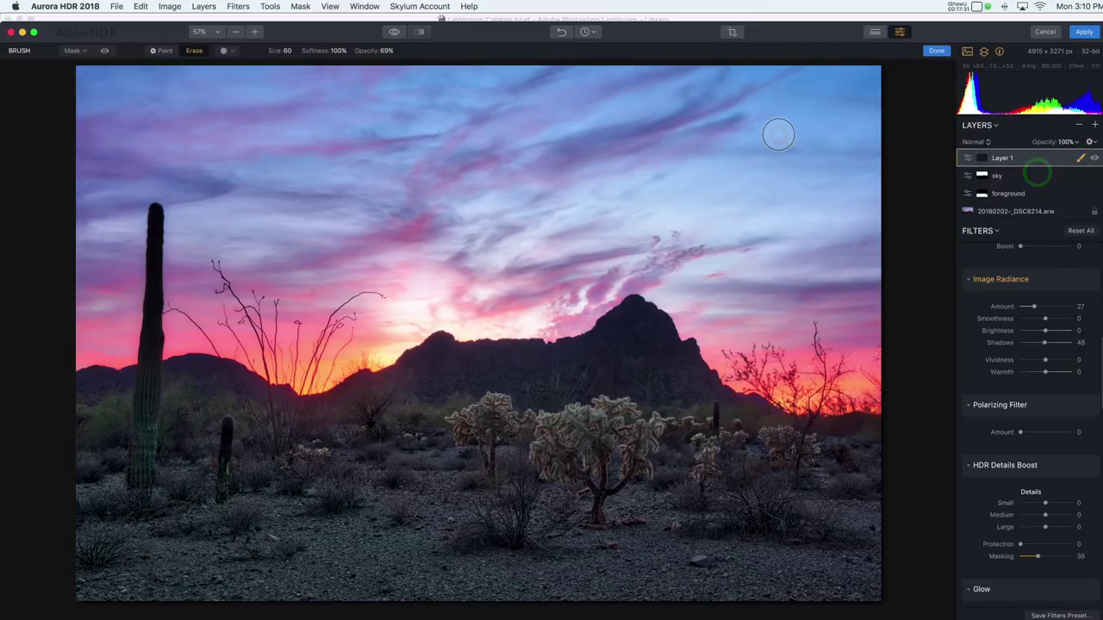
{"action": "left_click", "coordinate": [194, 52]}
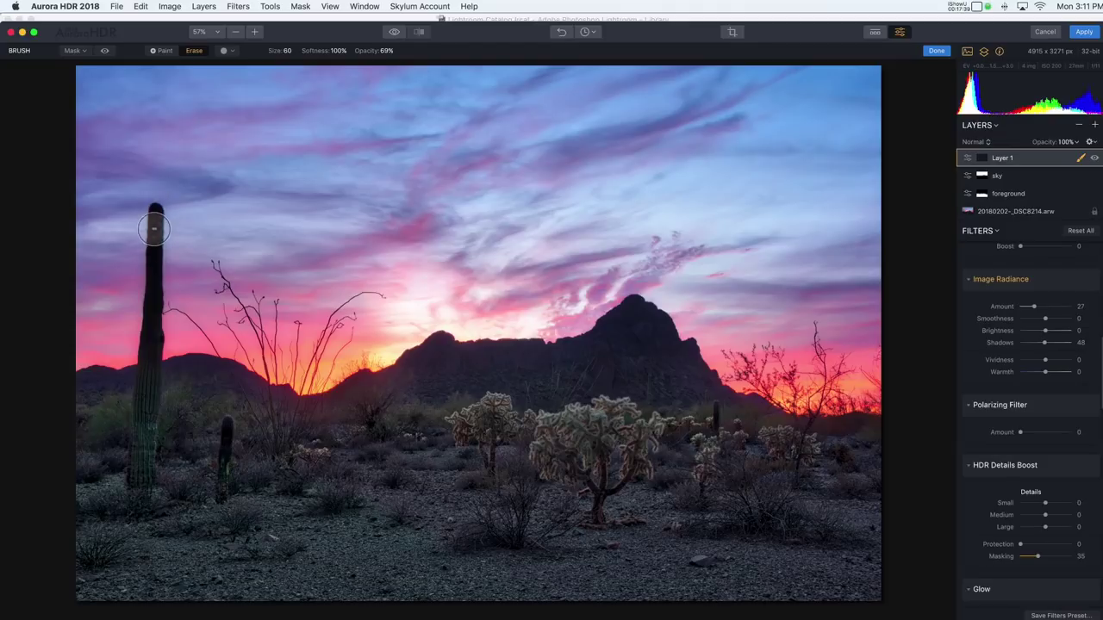
{"action": "left_click", "coordinate": [287, 53]}
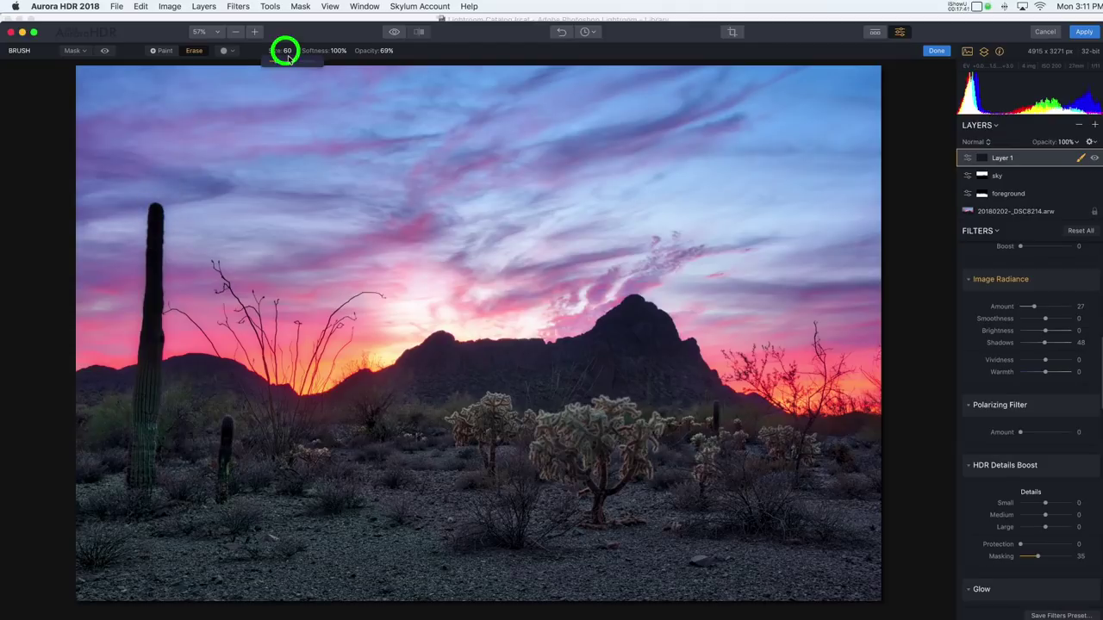
{"action": "left_click_drag", "start_coordinate": [274, 65], "coordinate": [267, 63]}
{"action": "left_click", "coordinate": [316, 54]}
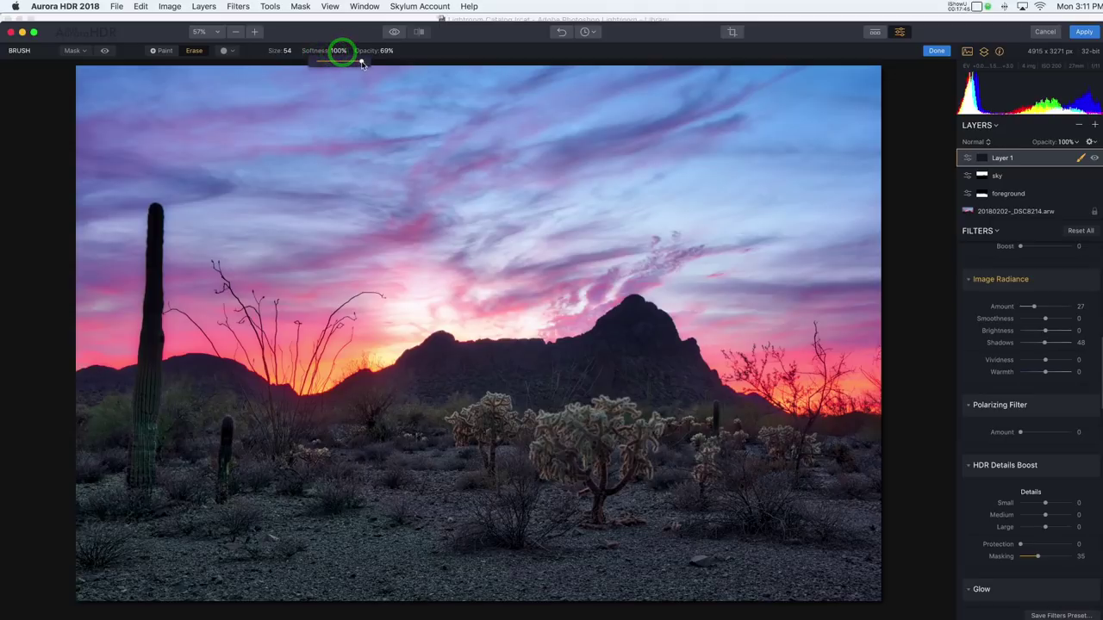
{"action": "left_click_drag", "start_coordinate": [361, 60], "coordinate": [332, 61]}
{"action": "left_click", "coordinate": [341, 63]}
{"action": "left_click_drag", "start_coordinate": [341, 63], "coordinate": [348, 61]}
{"action": "left_click", "coordinate": [397, 62]}
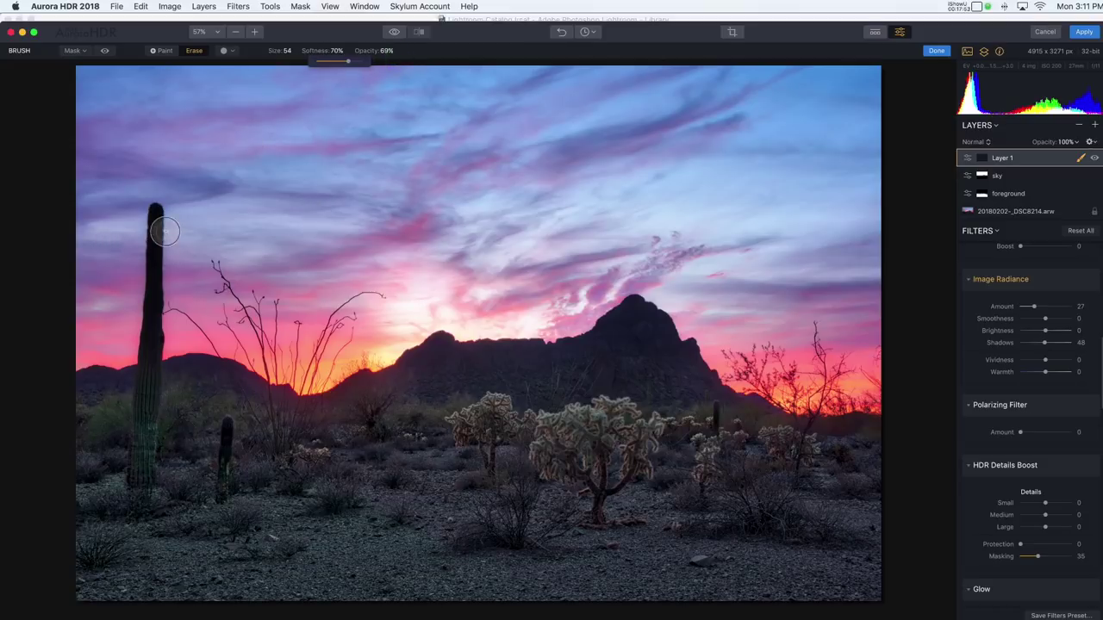
Step: Erase the radiance effect from the tall cactus, the ocotillo branches, the mountain slope and the bare trees beside it, then compare the layer hidden and shown
{"action": "mouse_move", "coordinate": [155, 211]}
{"action": "left_mouse_down"}
{"action": "mouse_move", "coordinate": [152, 327]}
{"action": "mouse_move", "coordinate": [130, 446]}
{"action": "mouse_move", "coordinate": [152, 192]}
{"action": "mouse_move", "coordinate": [140, 355]}
{"action": "mouse_move", "coordinate": [163, 281]}
{"action": "mouse_move", "coordinate": [148, 217]}
{"action": "mouse_move", "coordinate": [179, 297]}
{"action": "left_mouse_up"}
{"action": "mouse_move", "coordinate": [225, 269]}
{"action": "left_mouse_down"}
{"action": "mouse_move", "coordinate": [281, 395]}
{"action": "mouse_move", "coordinate": [256, 352]}
{"action": "mouse_move", "coordinate": [279, 287]}
{"action": "mouse_move", "coordinate": [294, 365]}
{"action": "mouse_move", "coordinate": [372, 292]}
{"action": "mouse_move", "coordinate": [302, 368]}
{"action": "mouse_move", "coordinate": [359, 333]}
{"action": "mouse_move", "coordinate": [304, 390]}
{"action": "left_mouse_up"}
{"action": "mouse_move", "coordinate": [330, 327]}
{"action": "left_mouse_down"}
{"action": "mouse_move", "coordinate": [325, 365]}
{"action": "mouse_move", "coordinate": [377, 298]}
{"action": "left_mouse_up"}
{"action": "left_click_drag", "start_coordinate": [665, 342], "coordinate": [746, 370]}
{"action": "left_click", "coordinate": [743, 370]}
{"action": "left_click", "coordinate": [741, 349]}
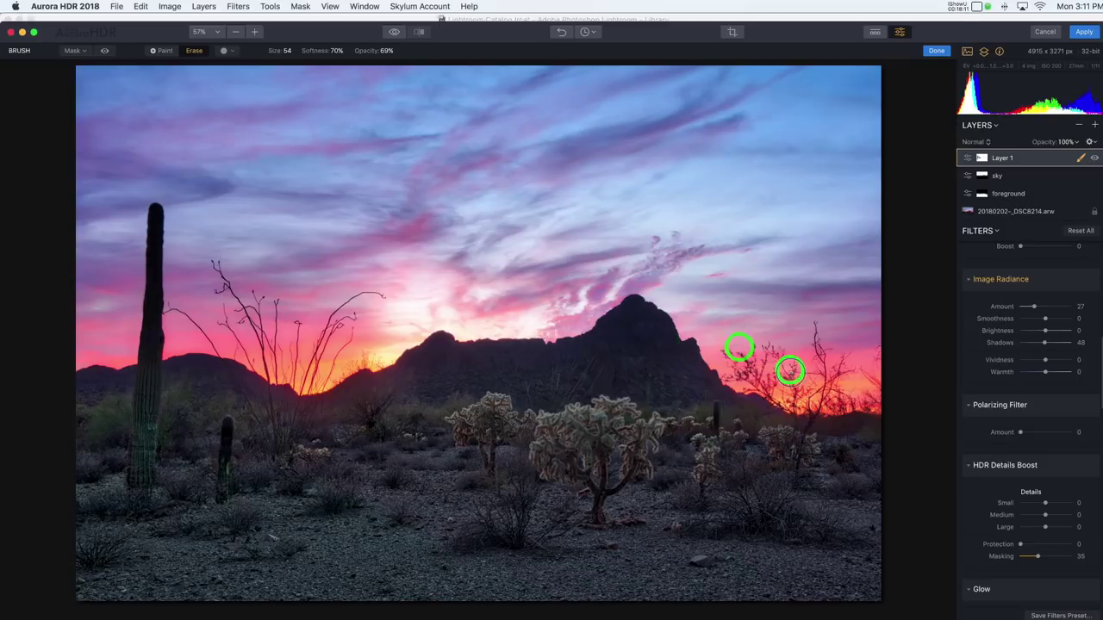
{"action": "left_click", "coordinate": [778, 340]}
{"action": "left_click", "coordinate": [830, 375]}
{"action": "left_click", "coordinate": [823, 324]}
{"action": "left_click", "coordinate": [834, 391]}
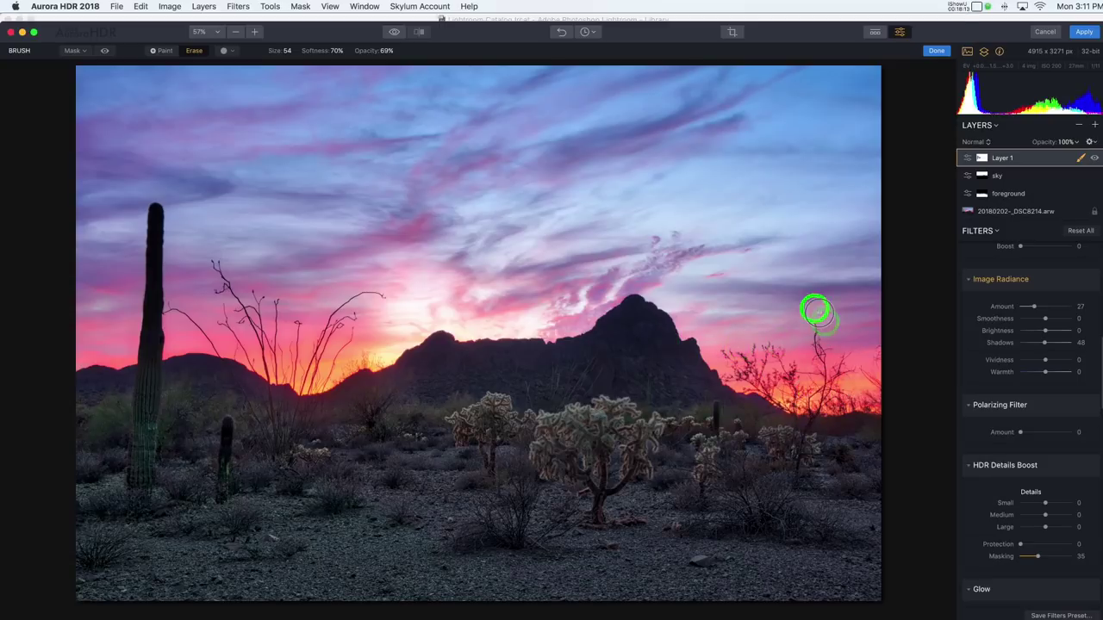
{"action": "left_click", "coordinate": [730, 351]}
{"action": "left_click", "coordinate": [889, 347]}
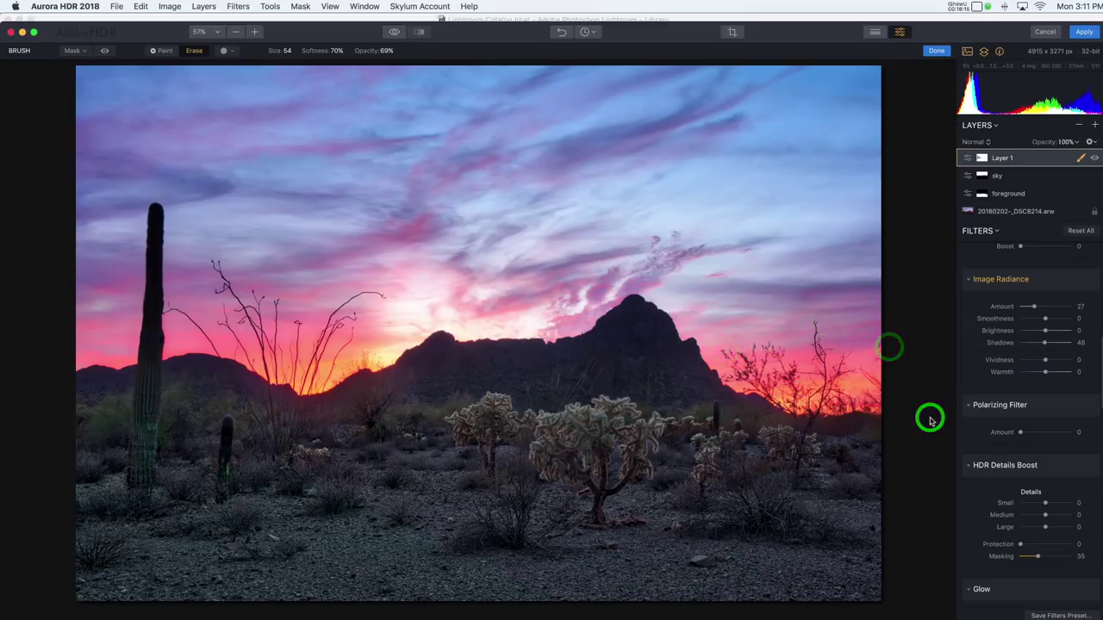
{"action": "left_click", "coordinate": [1095, 160]}
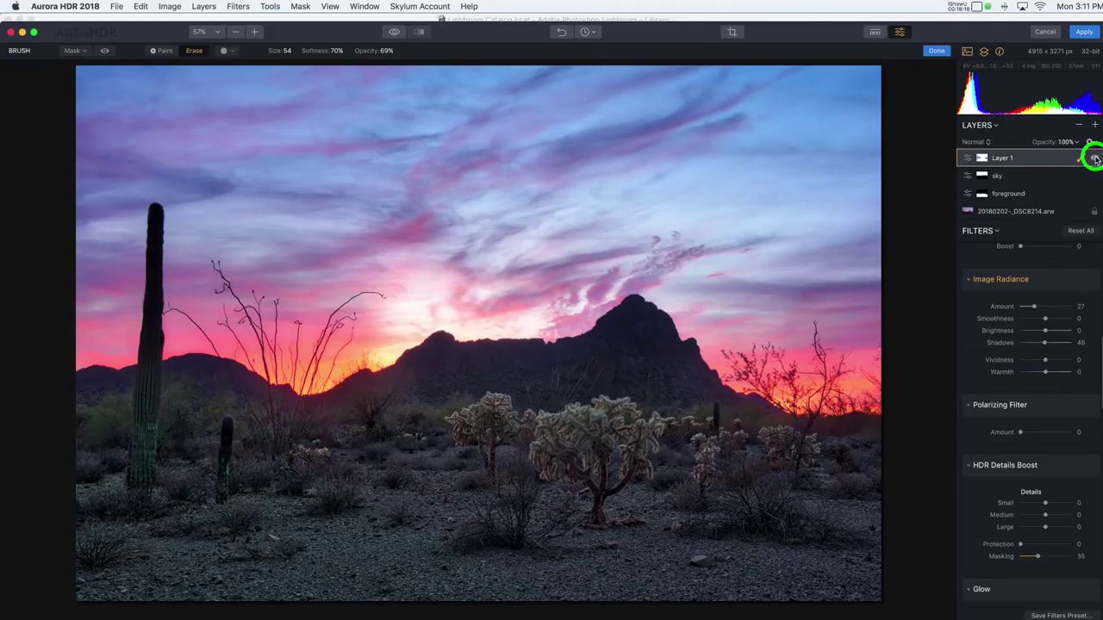
{"action": "left_click", "coordinate": [1095, 159]}
Step: Rename the top adjustment layer "radiance"
{"action": "left_click", "coordinate": [1006, 158]}
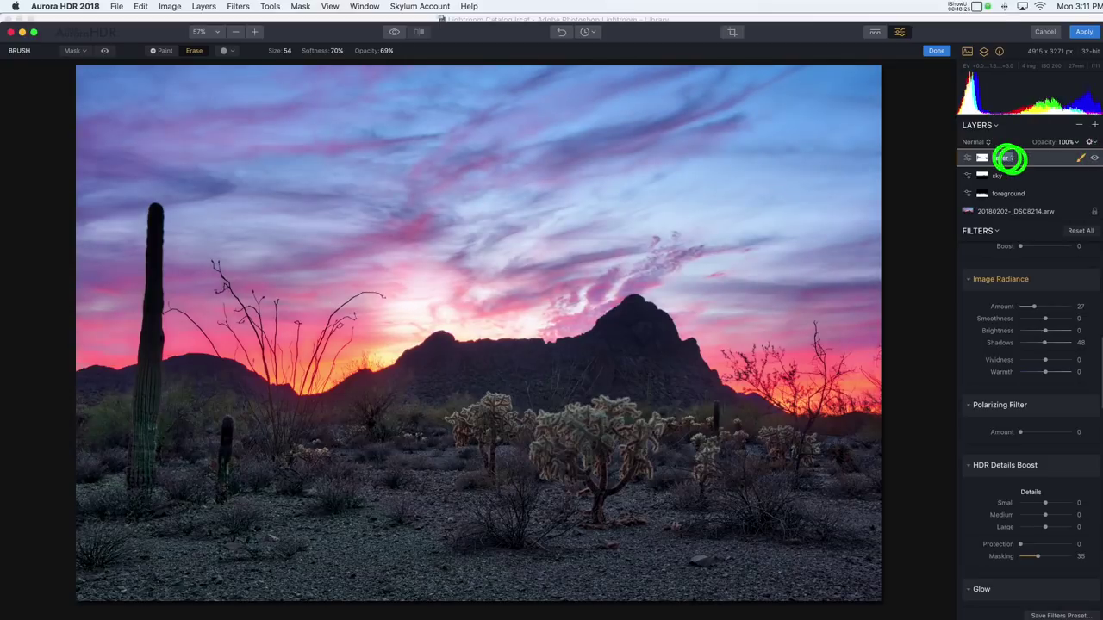
{"action": "double_click", "coordinate": [1006, 159]}
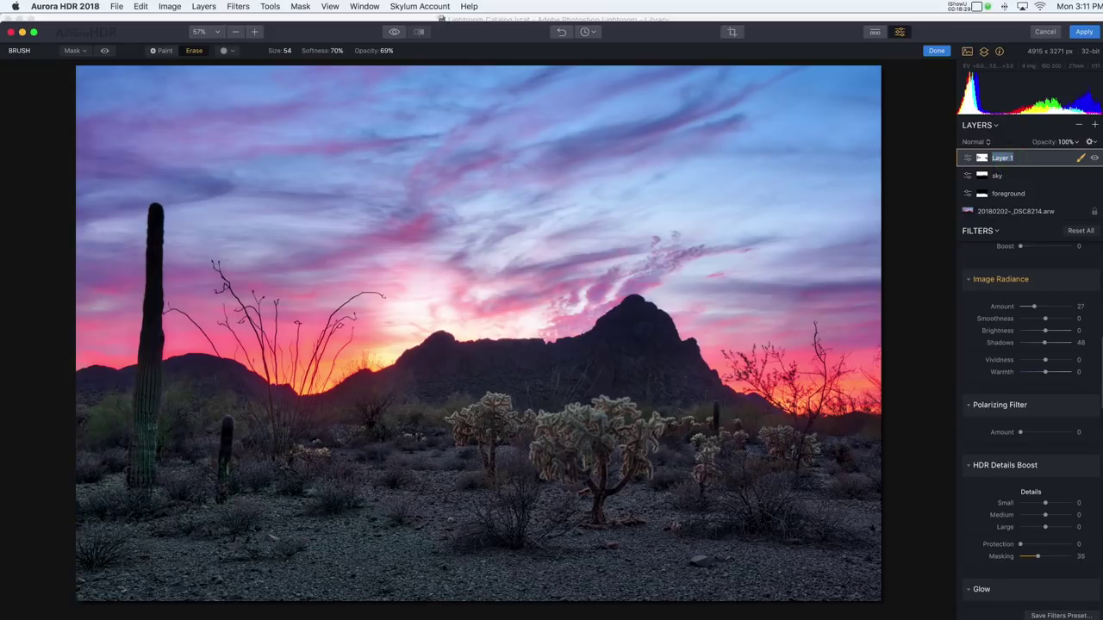
{"action": "type", "text": "radiance"}
Step: Compare the image with the foreground layer hidden and shown
{"action": "left_click", "coordinate": [1095, 194]}
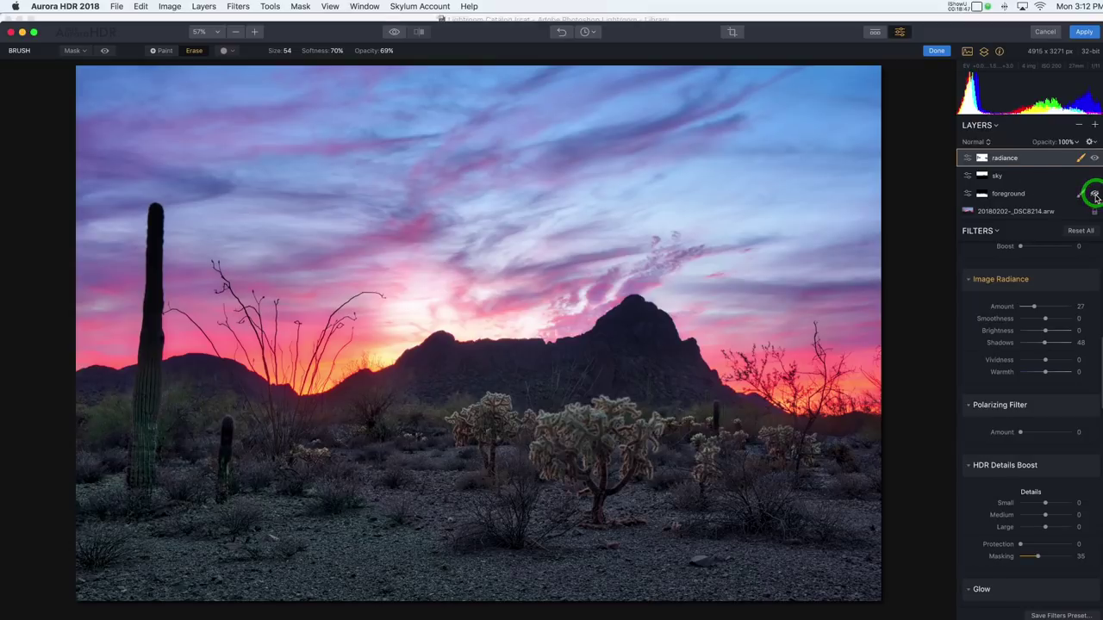
{"action": "left_click", "coordinate": [1095, 196]}
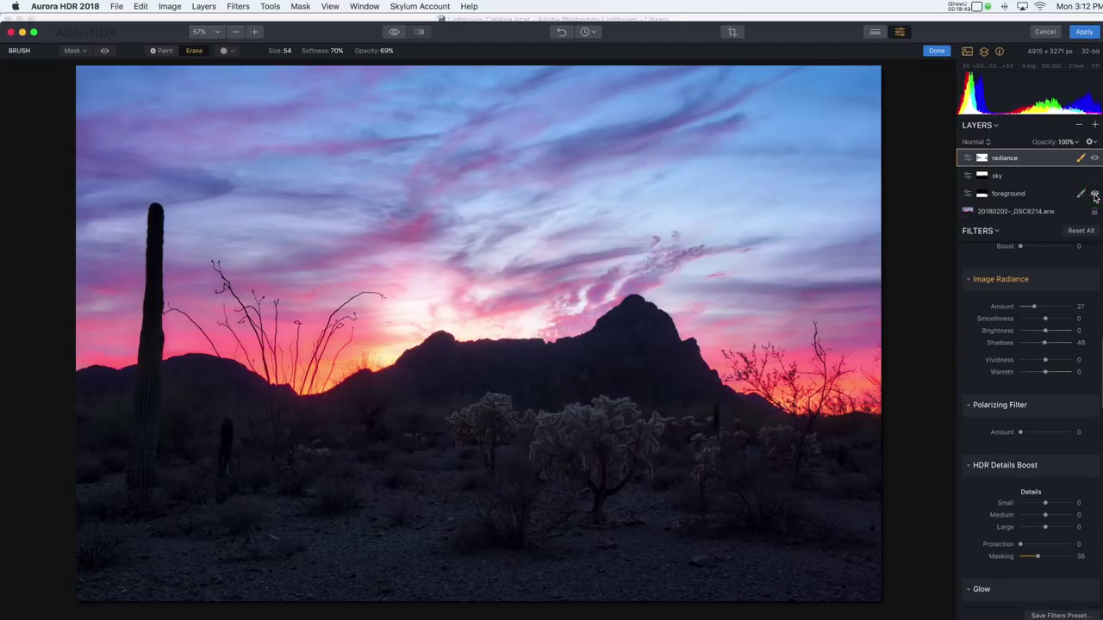
{"action": "left_click", "coordinate": [1094, 196]}
{"action": "left_click", "coordinate": [1094, 196]}
{"action": "left_click", "coordinate": [1094, 197]}
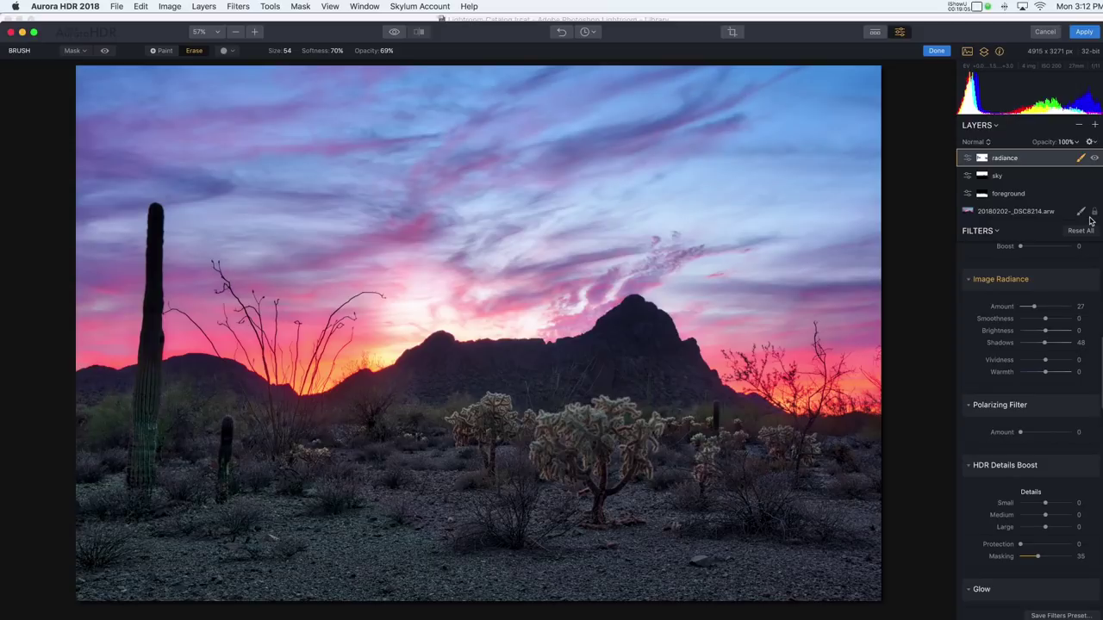
Step: With the sky and radiance layers hidden, set the foreground layer's HDR Basic Shadows to 70
{"action": "left_click", "coordinate": [1037, 193]}
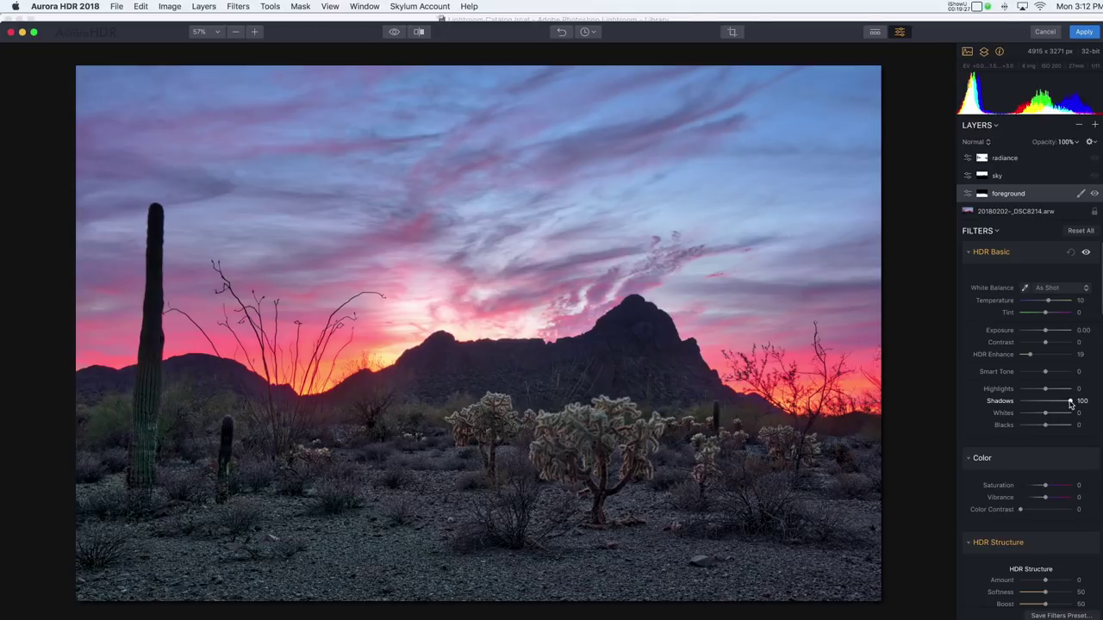
{"action": "left_click_drag", "start_coordinate": [1070, 402], "coordinate": [1056, 404]}
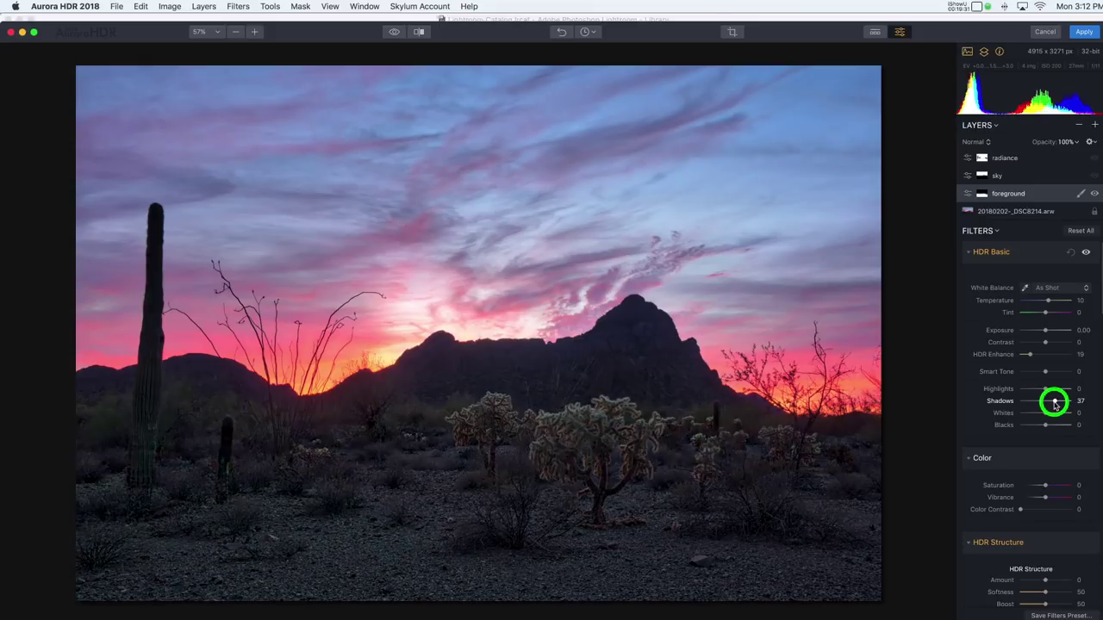
{"action": "mouse_move", "coordinate": [1056, 405]}
{"action": "left_mouse_down"}
{"action": "mouse_move", "coordinate": [1044, 407]}
{"action": "mouse_move", "coordinate": [1060, 405]}
{"action": "left_mouse_up"}
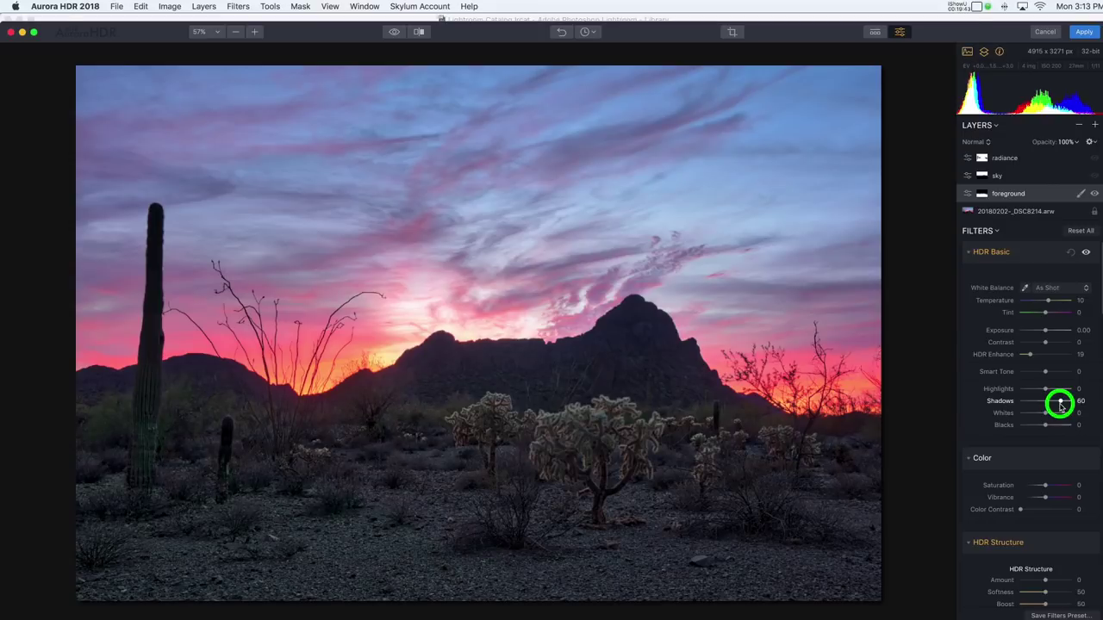
{"action": "left_click_drag", "start_coordinate": [1060, 406], "coordinate": [1063, 406]}
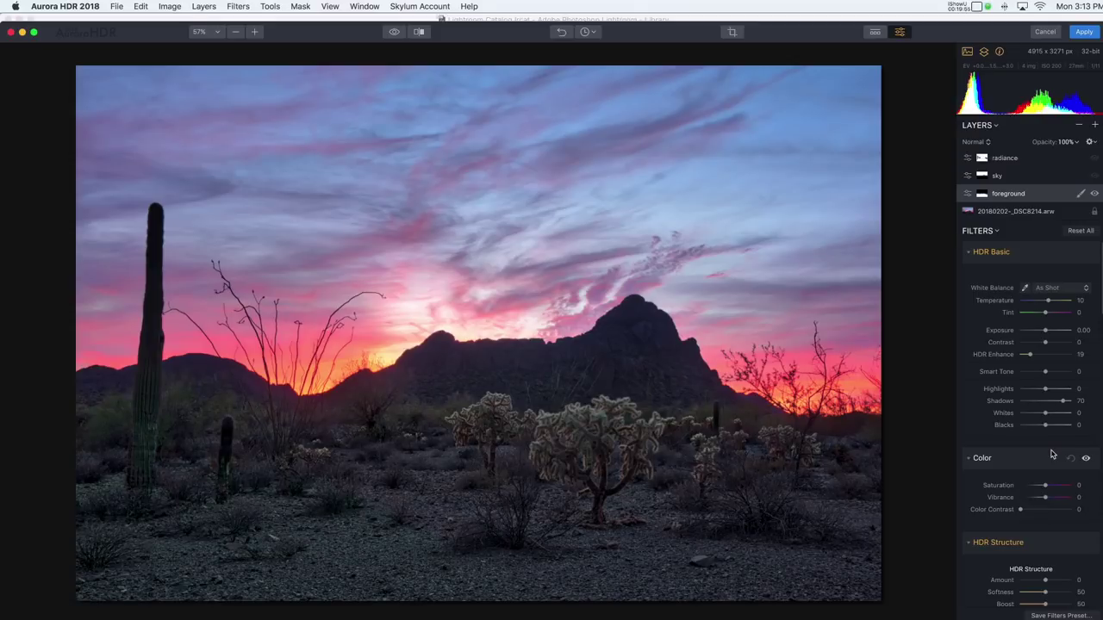
Step: Show the sky layer, compare it hidden and shown, and set its Vibrance to 11 and Contrast to 35
{"action": "left_click", "coordinate": [1033, 177]}
{"action": "left_click", "coordinate": [1031, 175]}
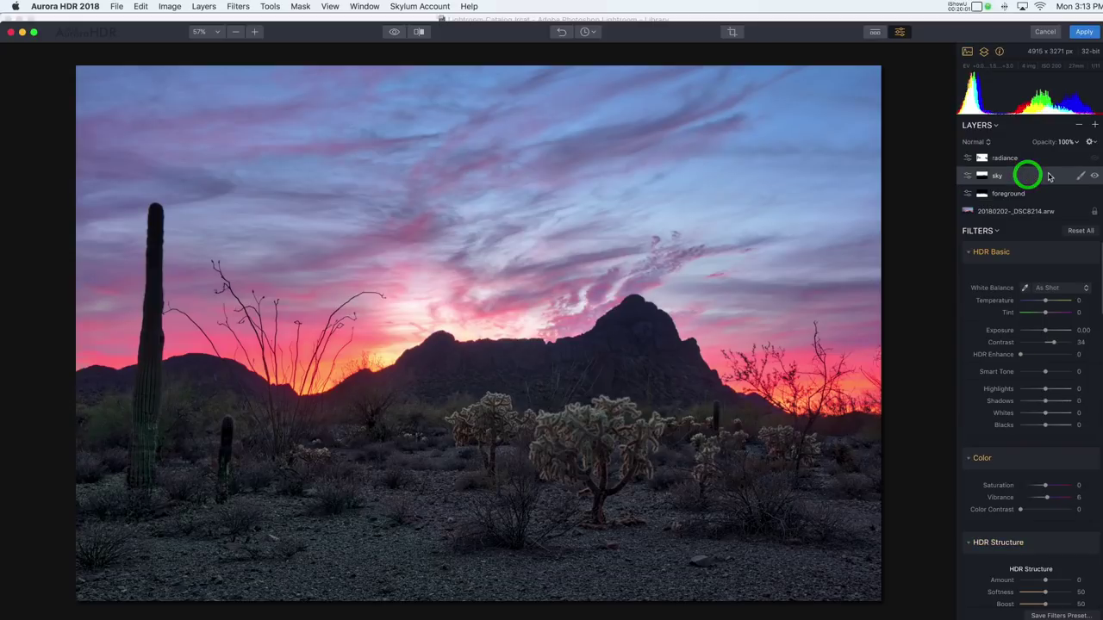
{"action": "left_click", "coordinate": [1095, 178]}
{"action": "left_click", "coordinate": [1095, 178]}
{"action": "left_click", "coordinate": [1095, 178]}
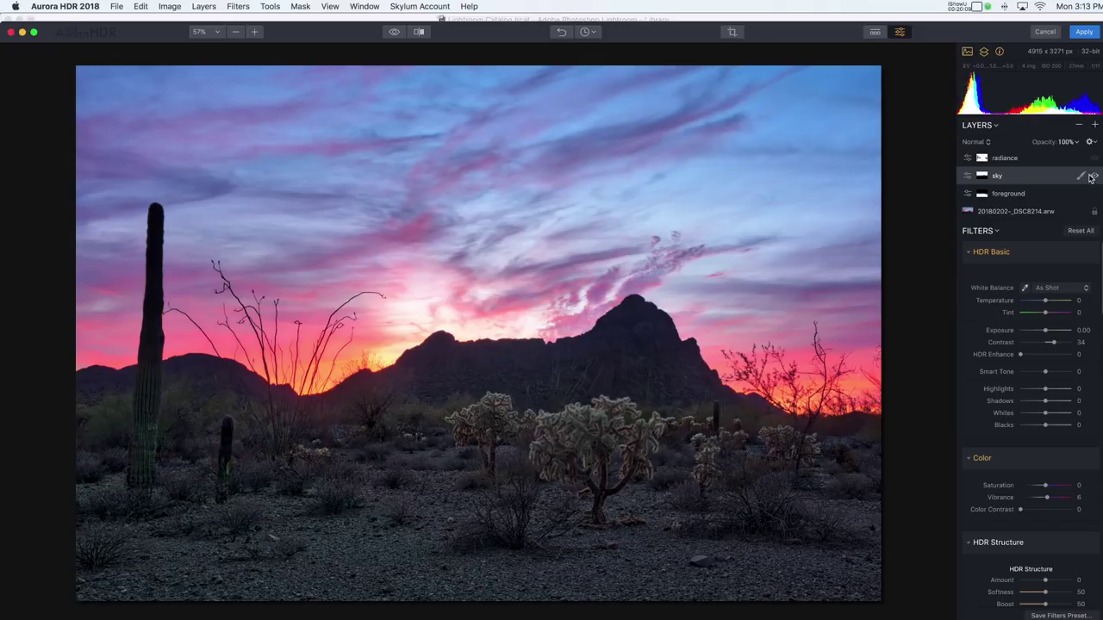
{"action": "left_click", "coordinate": [1048, 498]}
{"action": "left_click_drag", "start_coordinate": [1056, 343], "coordinate": [1053, 343]}
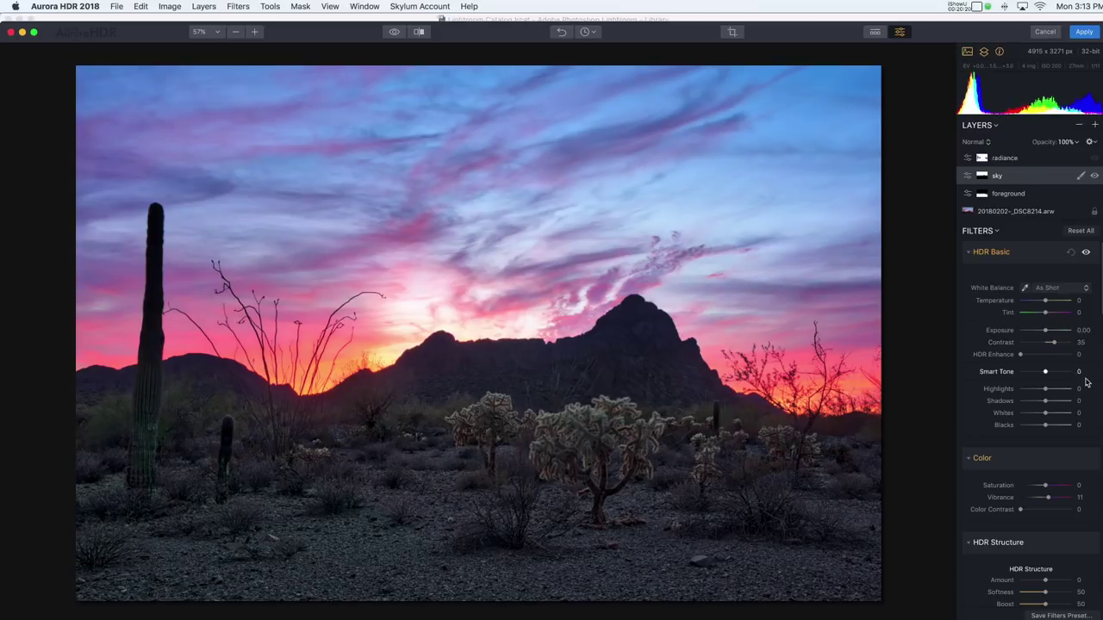
Step: Select the radiance layer, compare the image with it hidden and shown, and leave it visible
{"action": "left_click", "coordinate": [1038, 158]}
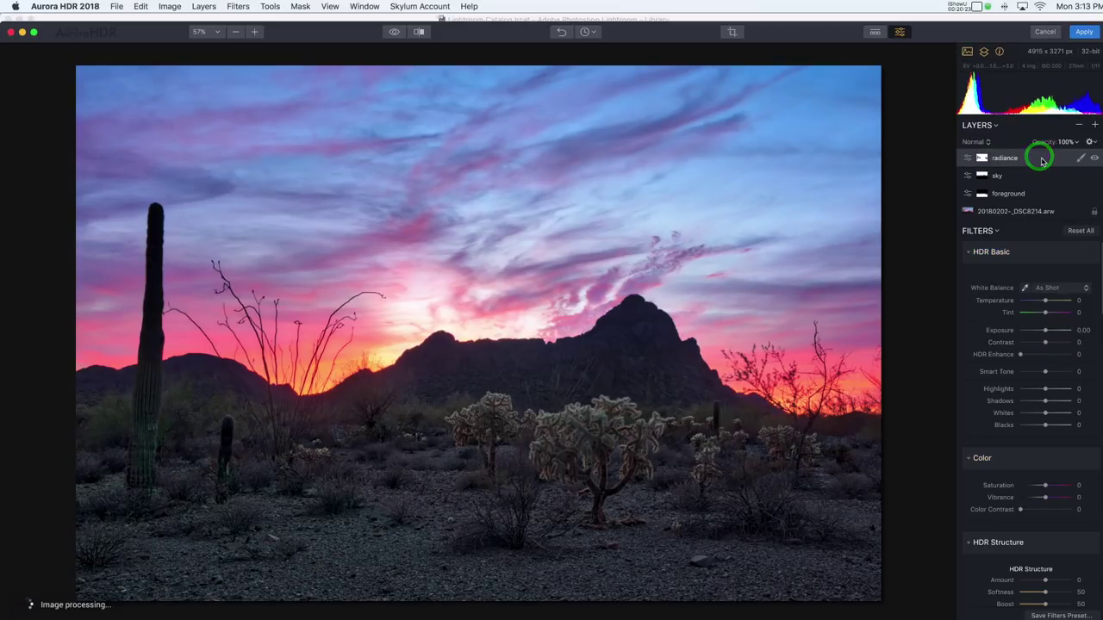
{"action": "left_click", "coordinate": [1094, 158]}
{"action": "left_click", "coordinate": [1094, 159]}
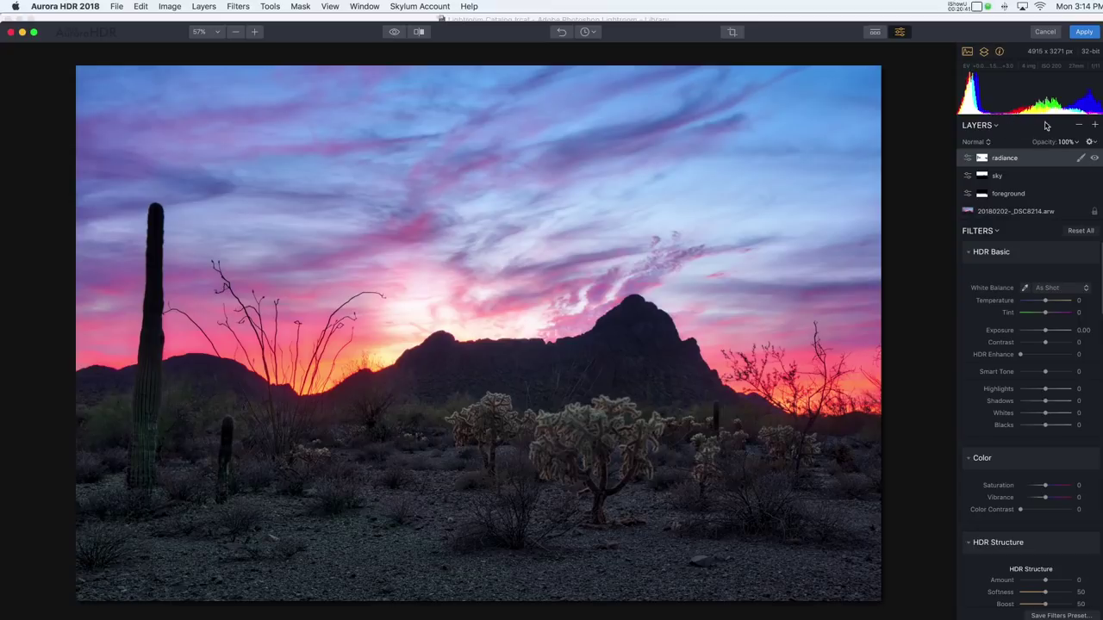
Step: Add a new adjustment layer above the radiance layer
{"action": "left_click", "coordinate": [1095, 125]}
{"action": "left_click", "coordinate": [1047, 137]}
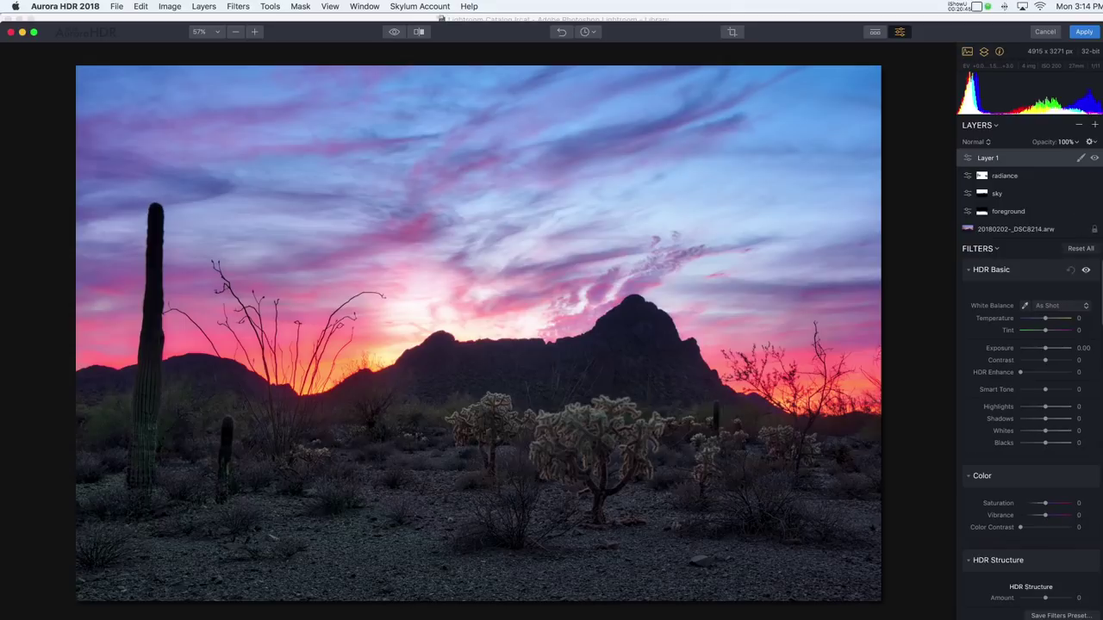
Step: Add a vignette on the new layer with Amount -39 and Inner Brightness 22, comparing the image with the effect off and on
{"action": "left_click_drag", "start_coordinate": [1099, 289], "coordinate": [1096, 580]}
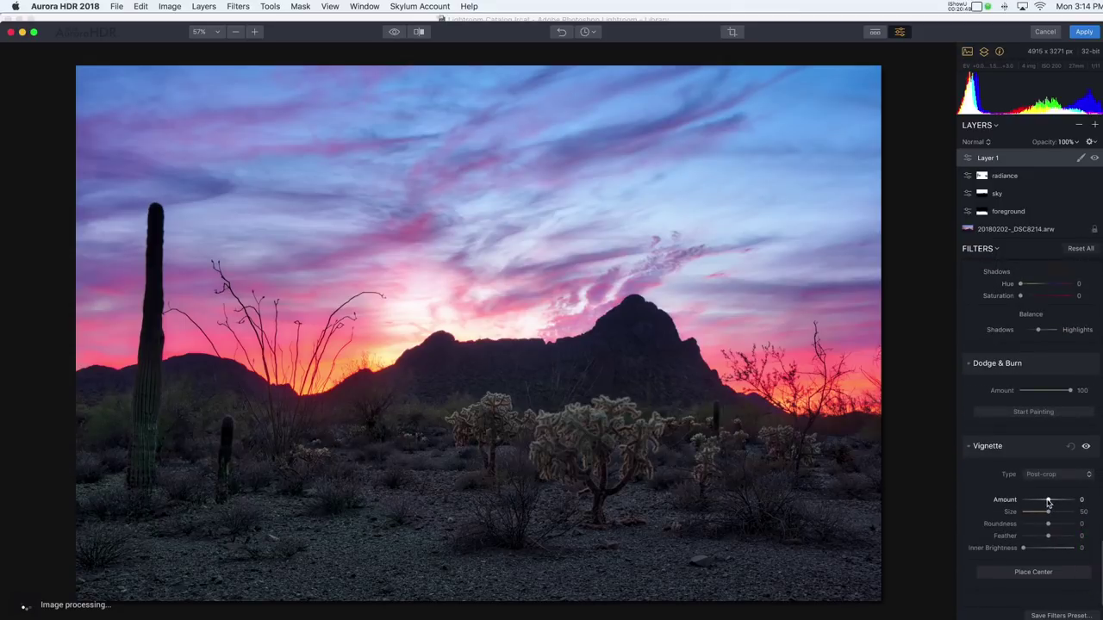
{"action": "mouse_move", "coordinate": [1048, 501]}
{"action": "left_mouse_down"}
{"action": "mouse_move", "coordinate": [1033, 505]}
{"action": "mouse_move", "coordinate": [1036, 551]}
{"action": "mouse_move", "coordinate": [1039, 500]}
{"action": "left_mouse_up"}
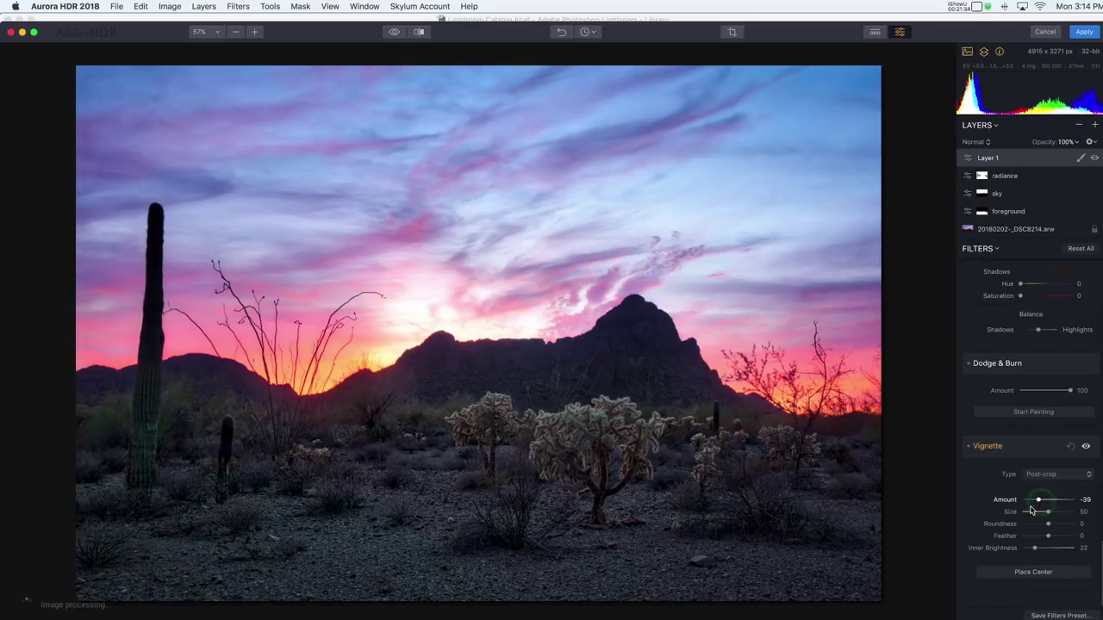
{"action": "left_click", "coordinate": [1086, 445]}
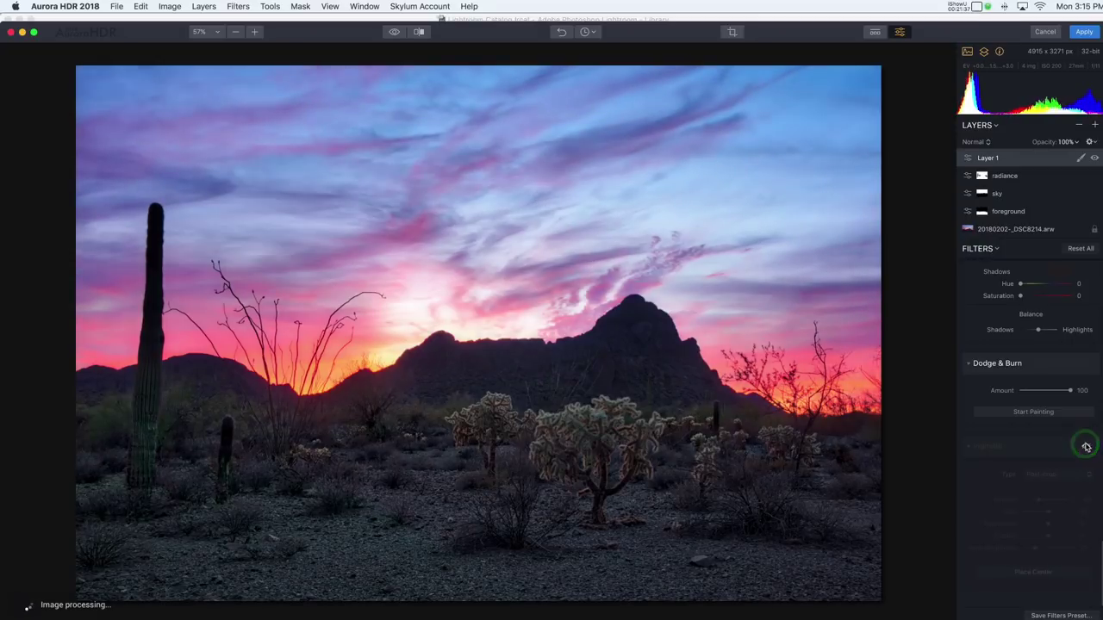
{"action": "left_click", "coordinate": [1086, 447]}
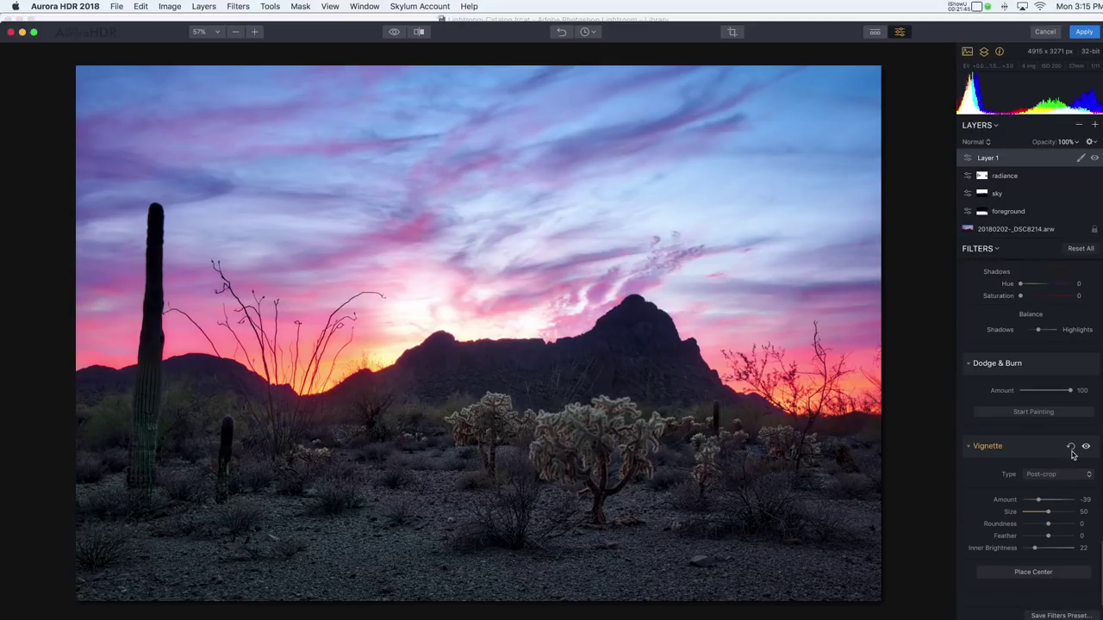
Step: Compare the edited image with the unedited original, and rename the new top layer as vignette
{"action": "left_click", "coordinate": [395, 33]}
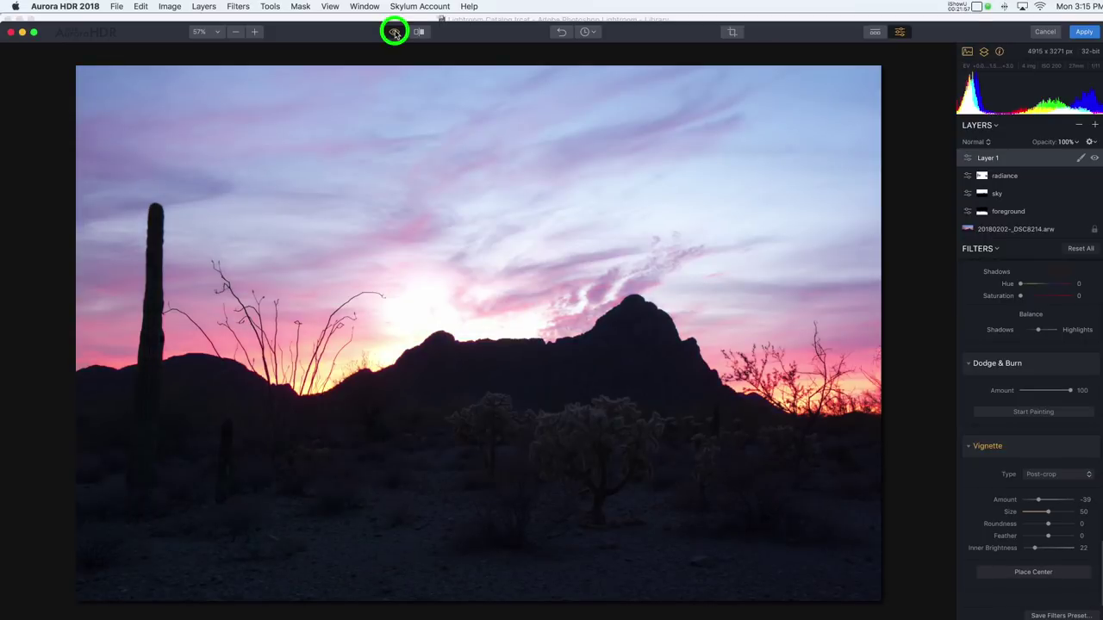
{"action": "left_click", "coordinate": [394, 31]}
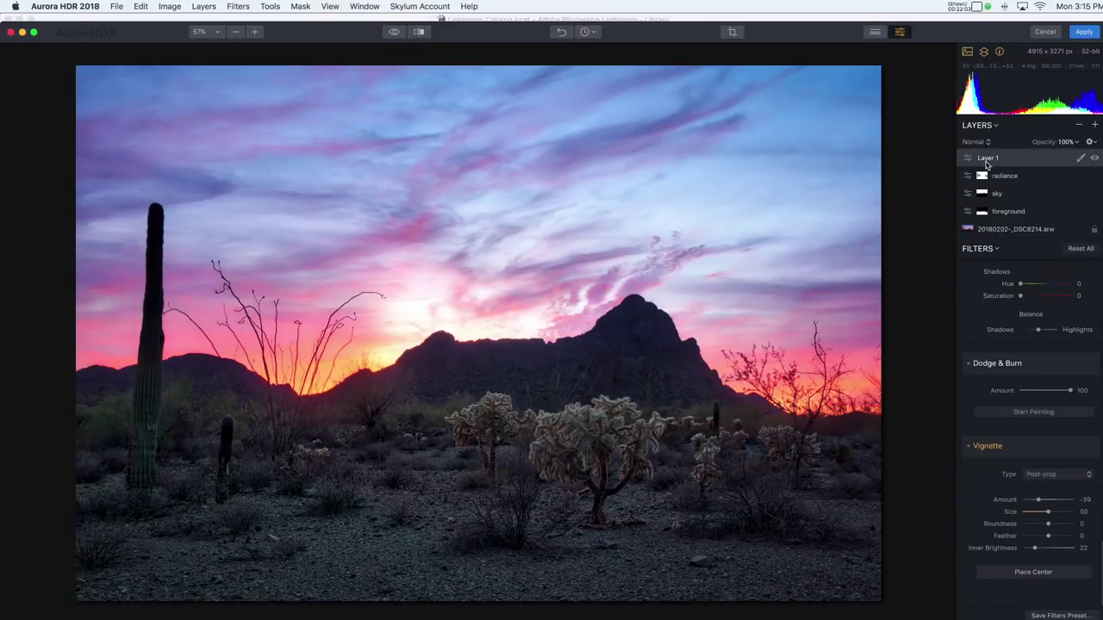
{"action": "double_click", "coordinate": [991, 159]}
{"action": "type", "text": "vignette"}
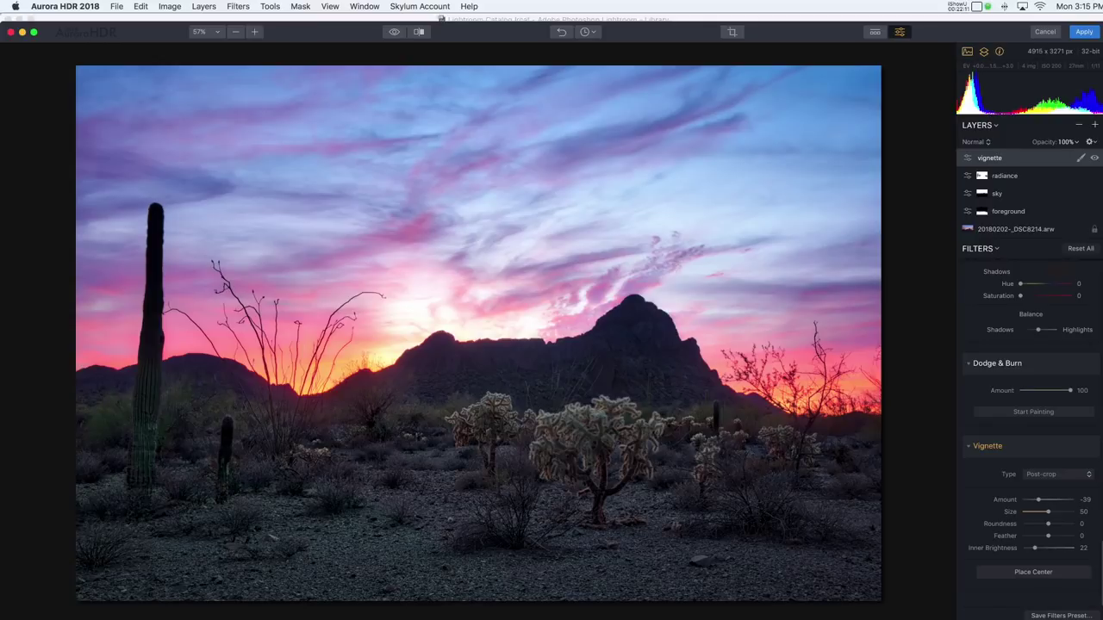